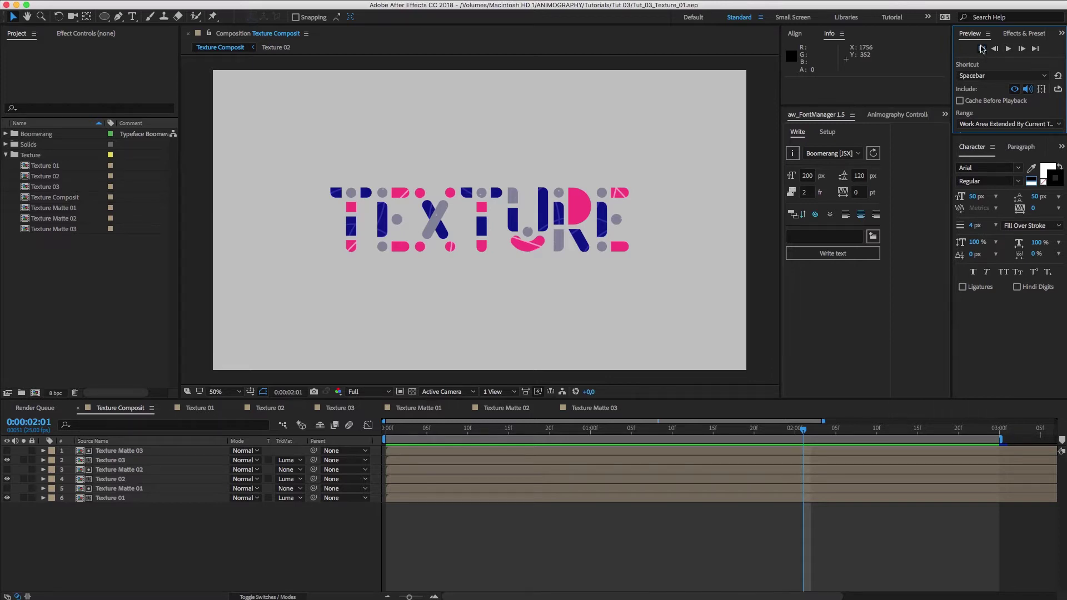
Preview the TEXTURE animation from the start of the composition
left_click(982, 49)
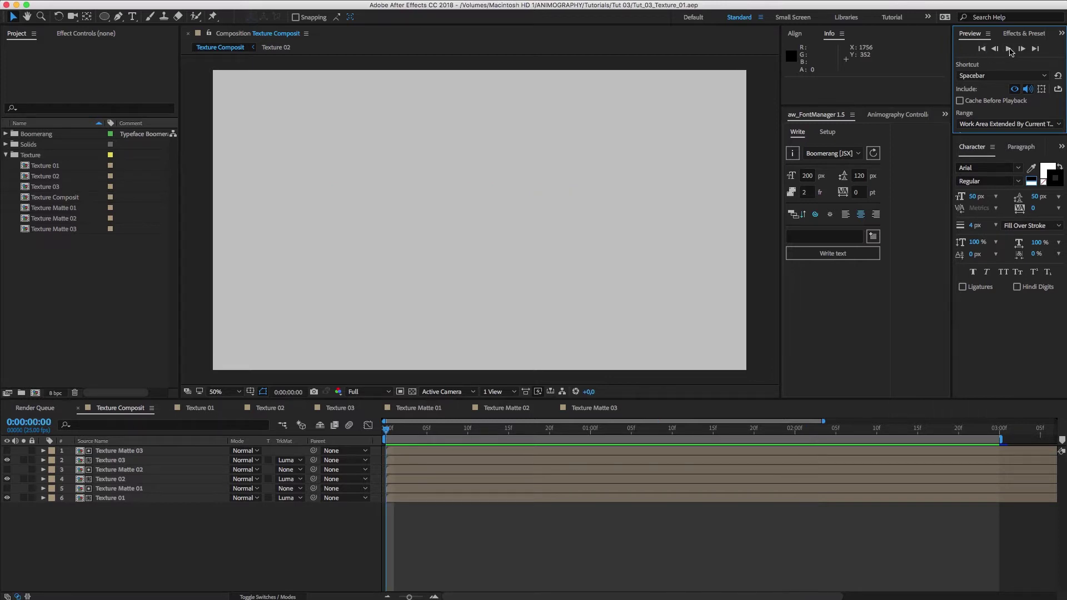
key("space")
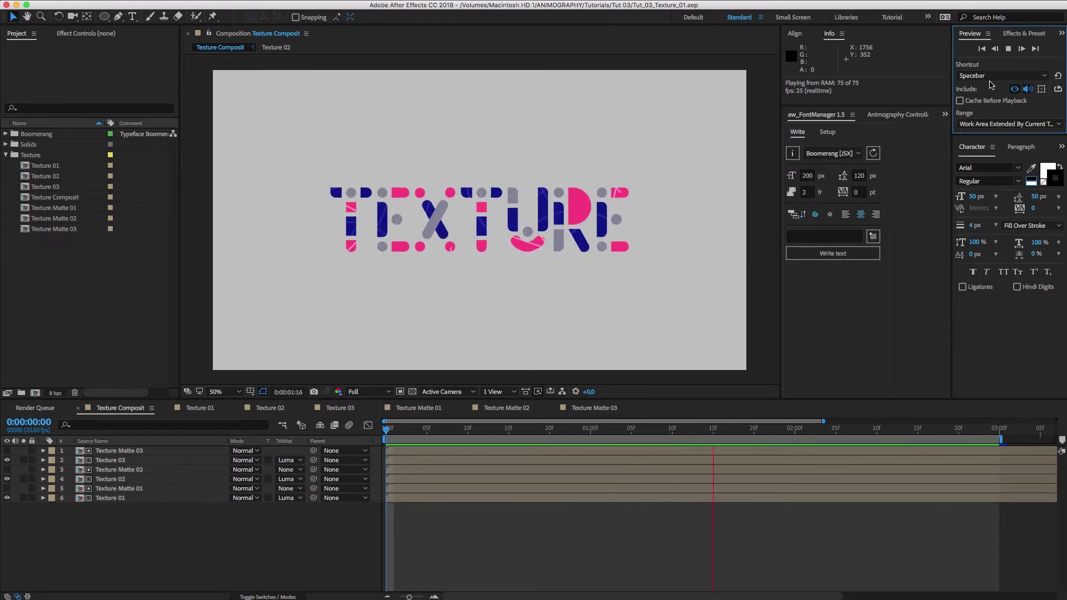
key("space")
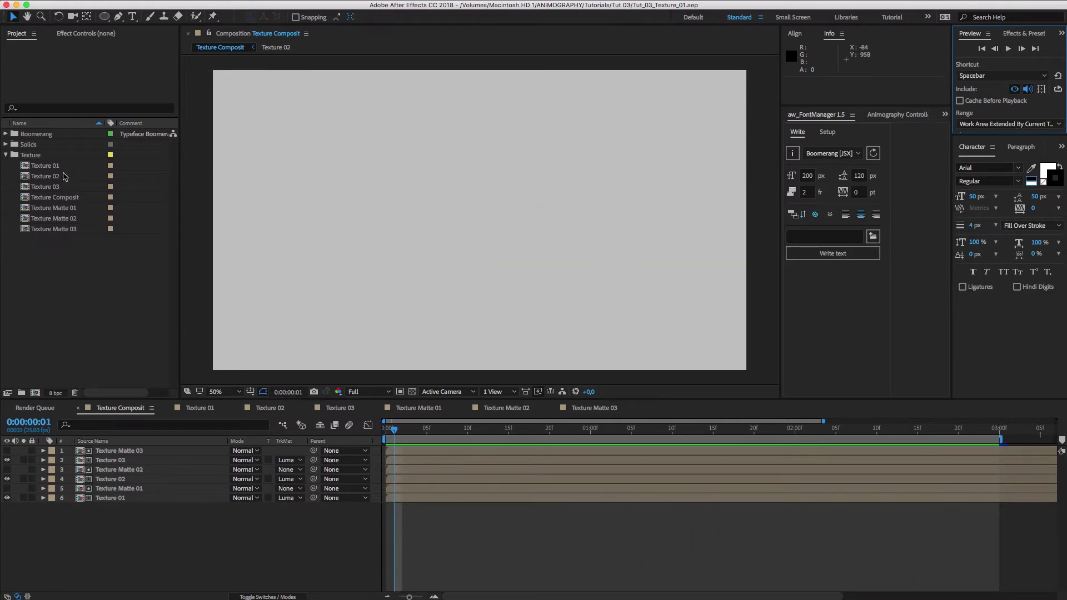
Delete the Texture Composit and the three Texture Matte compositions from the project
left_click(45, 166)
left_click(56, 197)
left_click(56, 229, "shift")
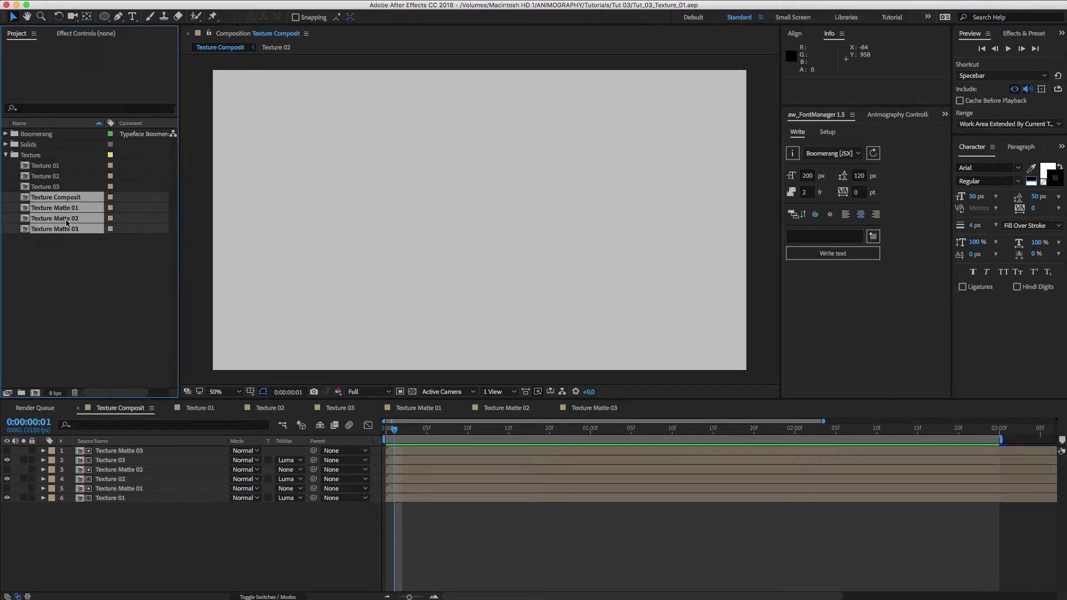
key("Delete")
left_click(639, 321)
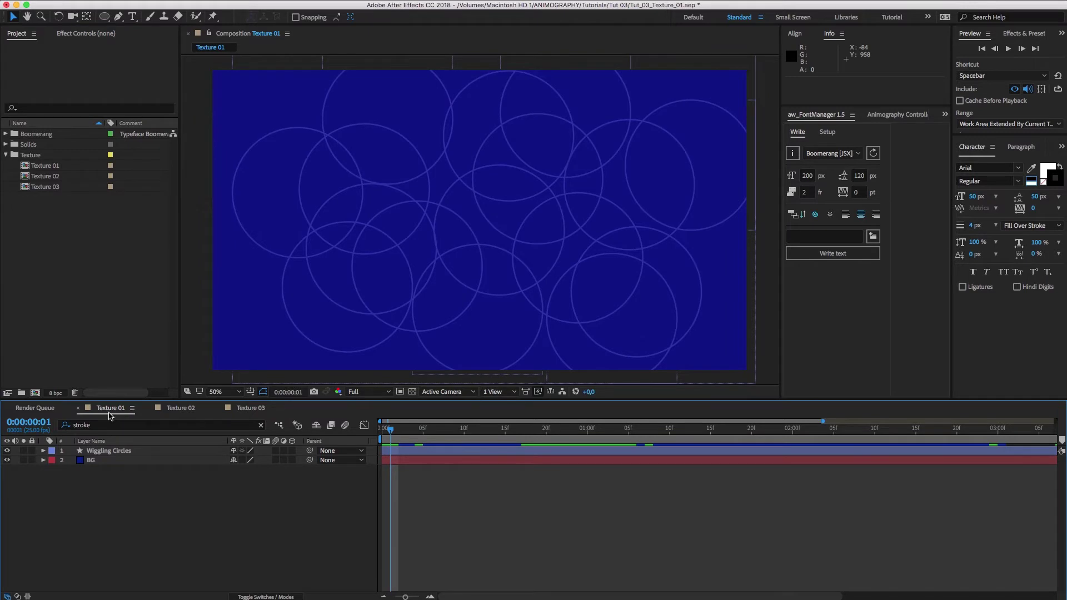
Scrub through the Texture 01 circles, Texture 02 lines and Texture 03 dots animations
left_click_drag(395, 434, 554, 431)
left_click(189, 408)
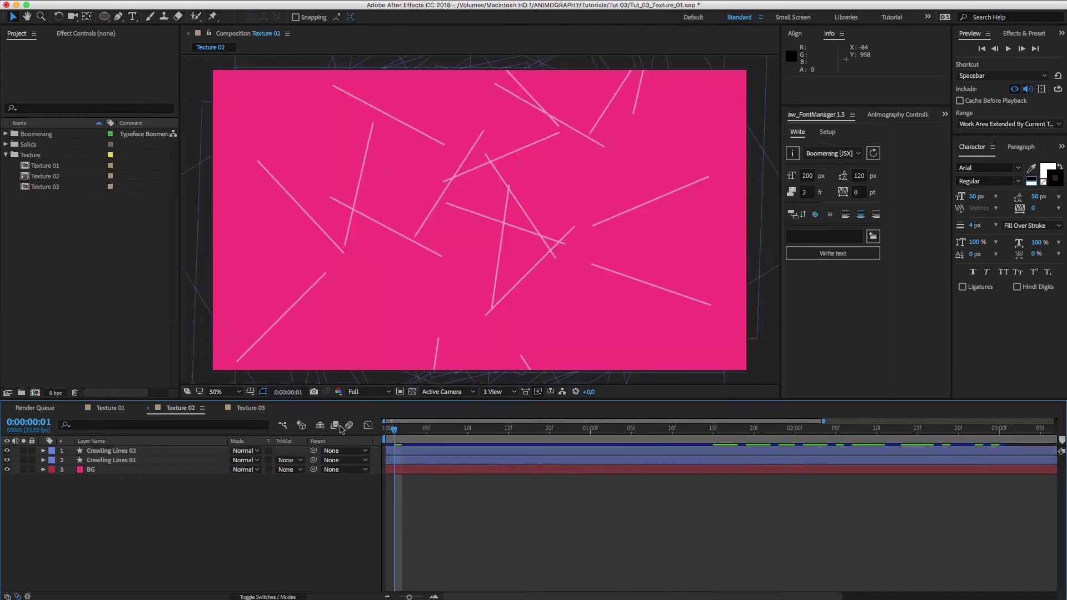
left_click_drag(397, 433, 517, 431)
left_click(250, 408)
left_click_drag(396, 432, 479, 451)
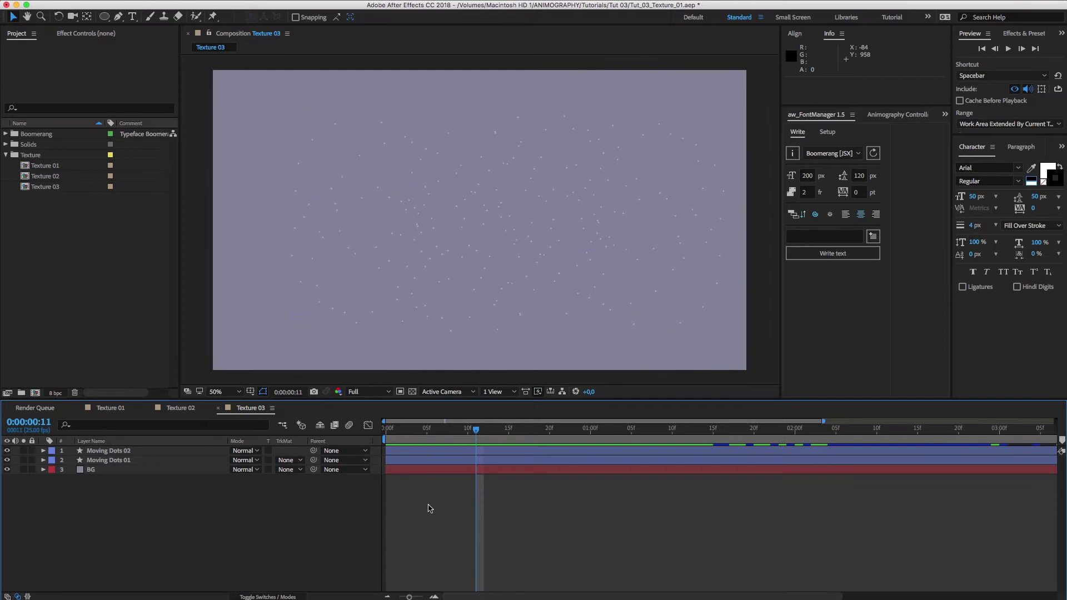
left_click(427, 424)
key("super+n")
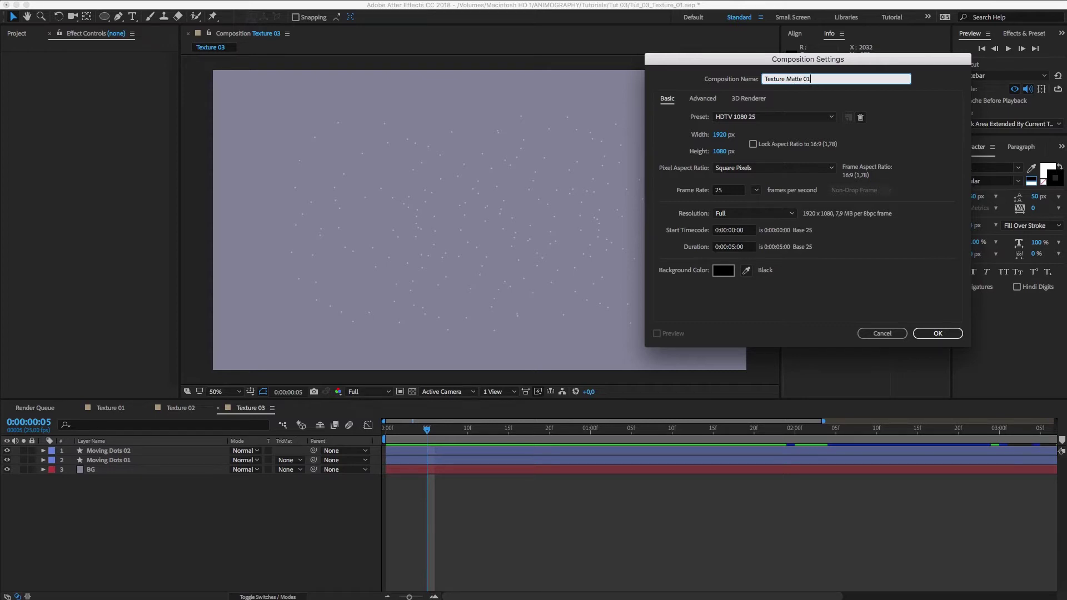
Create the Texture Matte 01 composition with a mid gray background
left_click(728, 272)
left_click(331, 351)
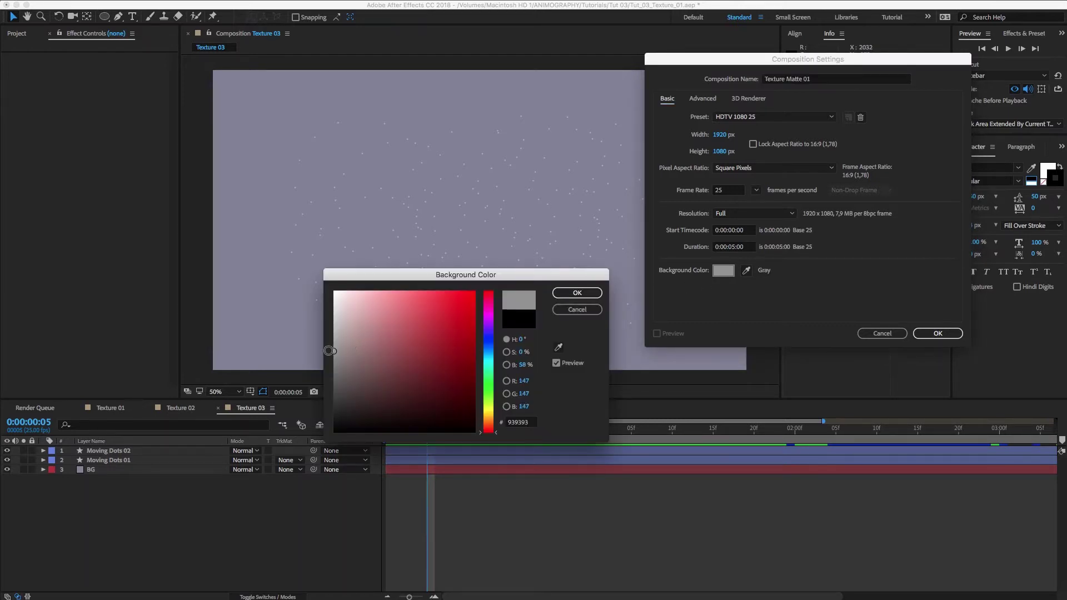
left_click(576, 306)
key("Return")
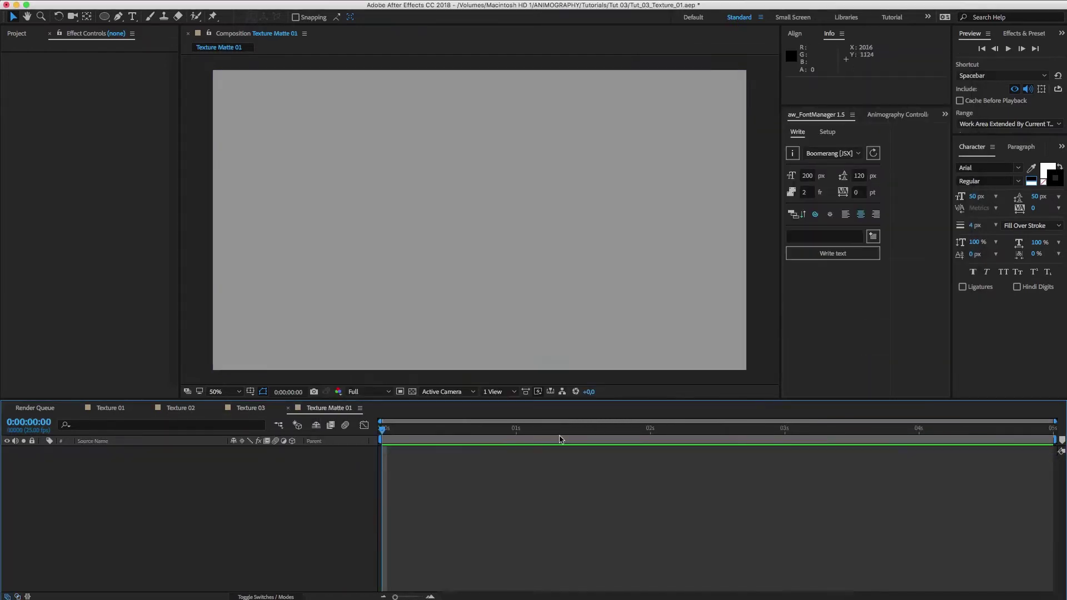
Generate the animated TEXTURE title with FontManager and preview it
left_click(815, 233)
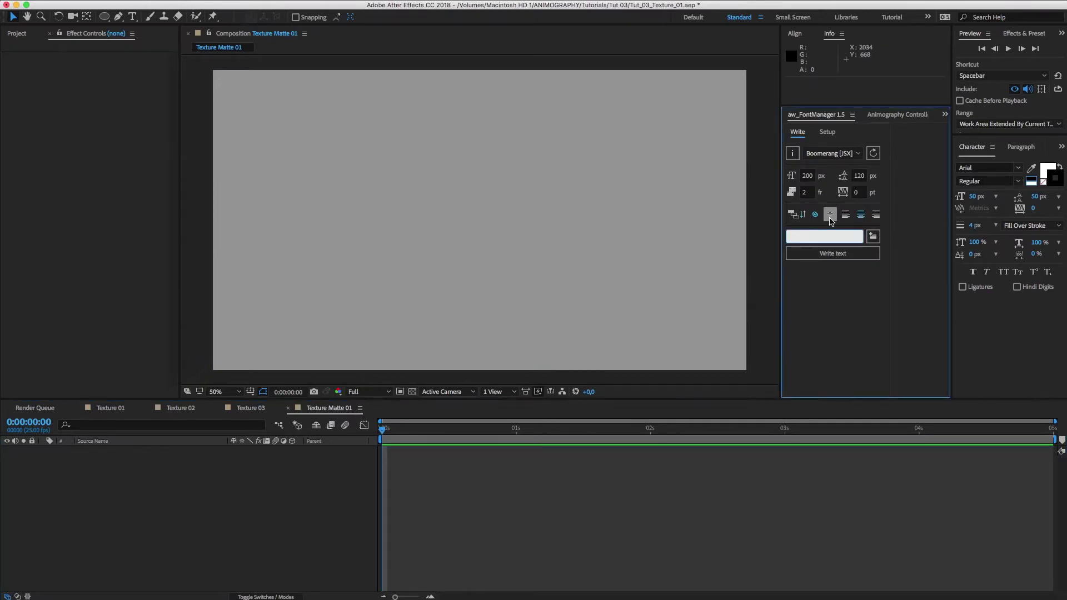
type("TEXTURE")
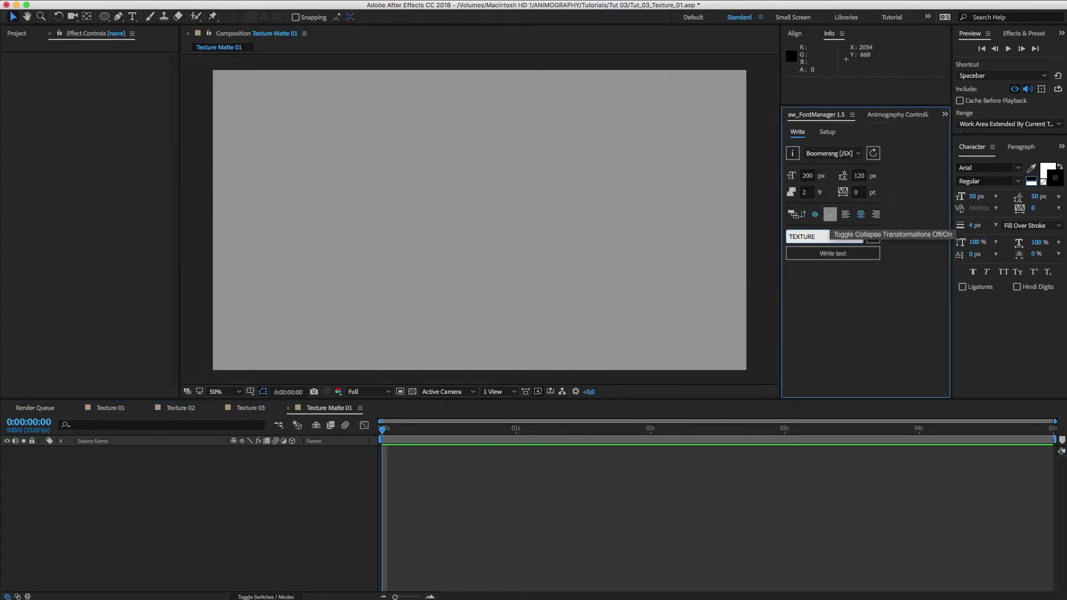
left_click(838, 255)
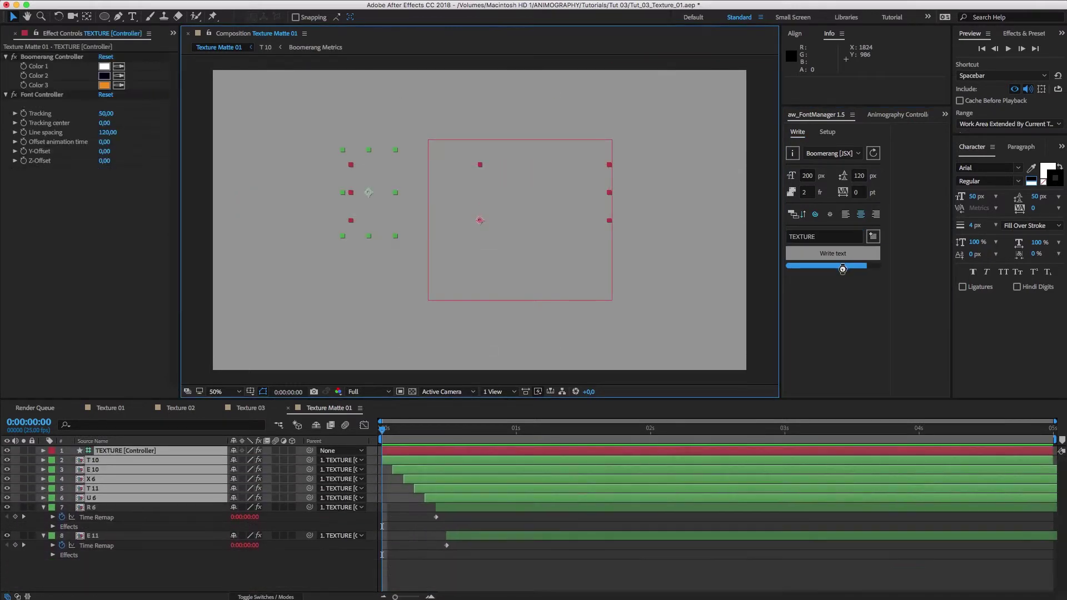
left_click(576, 552)
key("space")
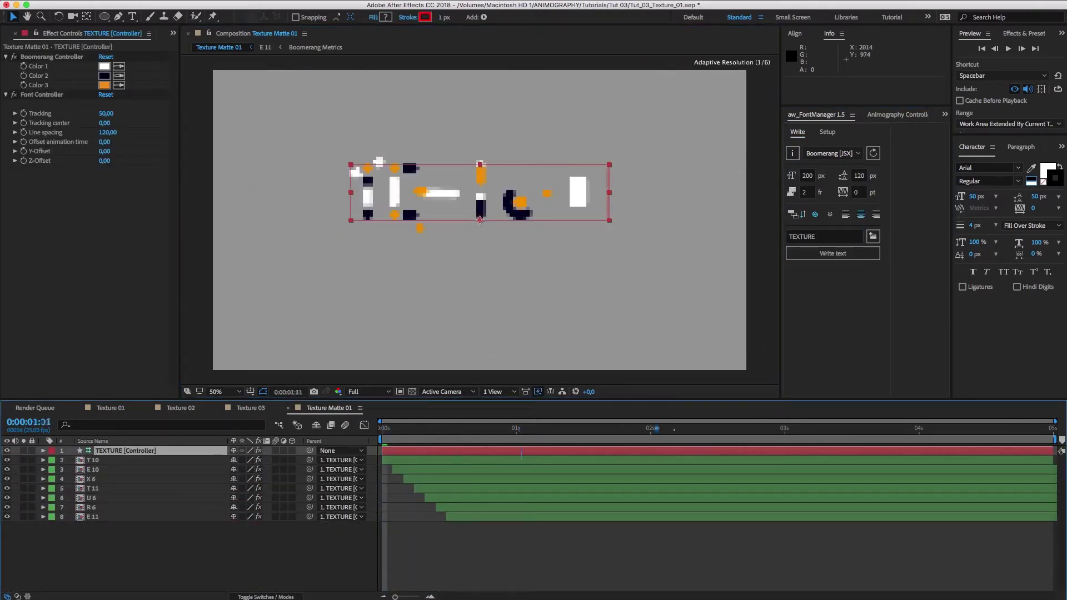
left_click(581, 556)
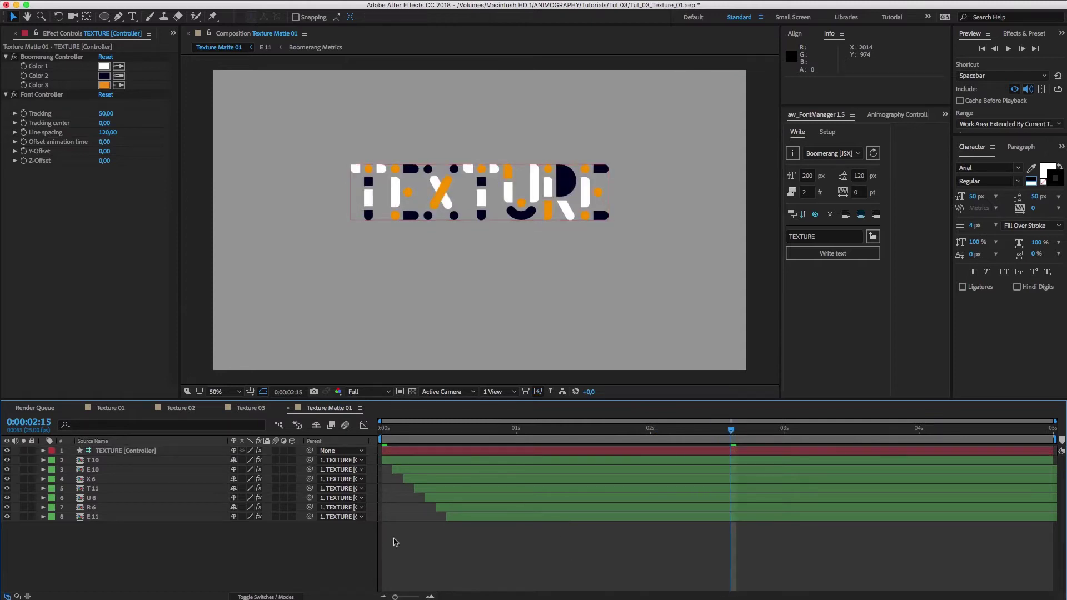
Lower the TEXTURE [Controller] layer's Position to 960,650
left_click(7, 451)
left_click(98, 454)
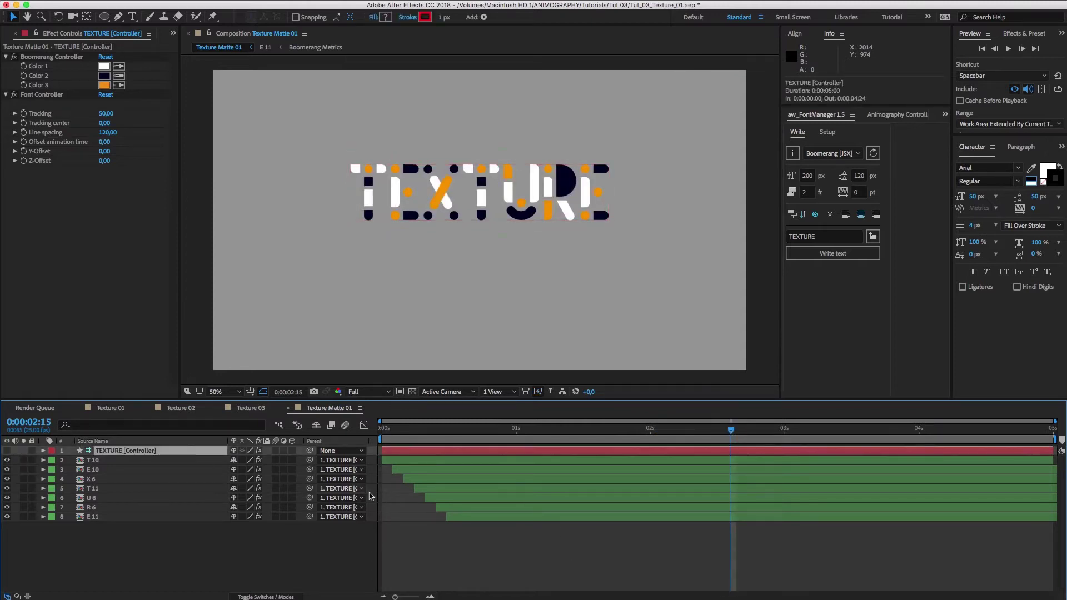
key("p")
left_click_drag(258, 462, 284, 470)
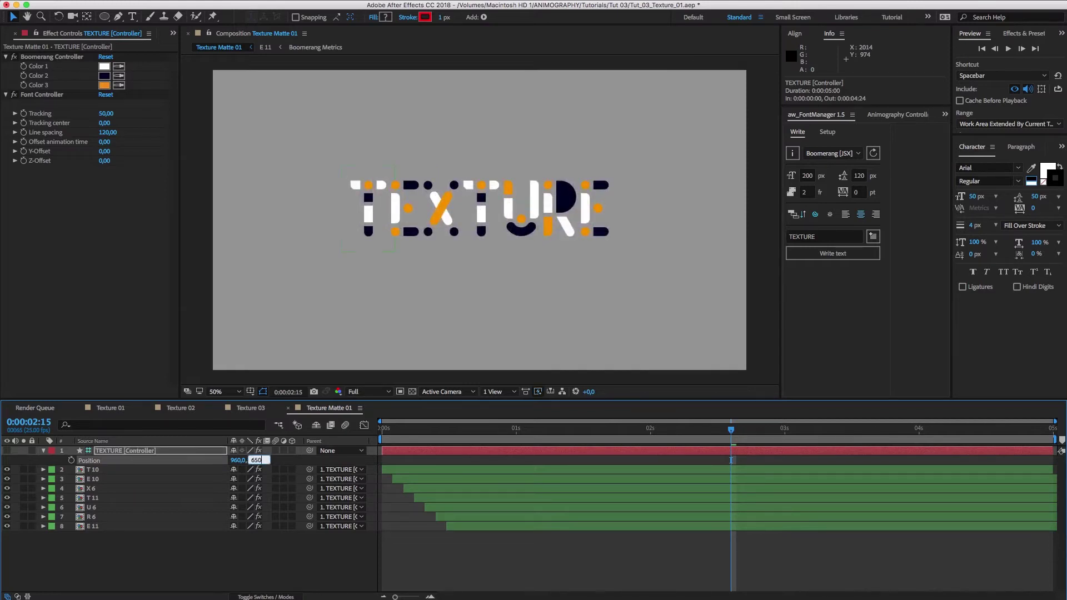
left_click(32, 458)
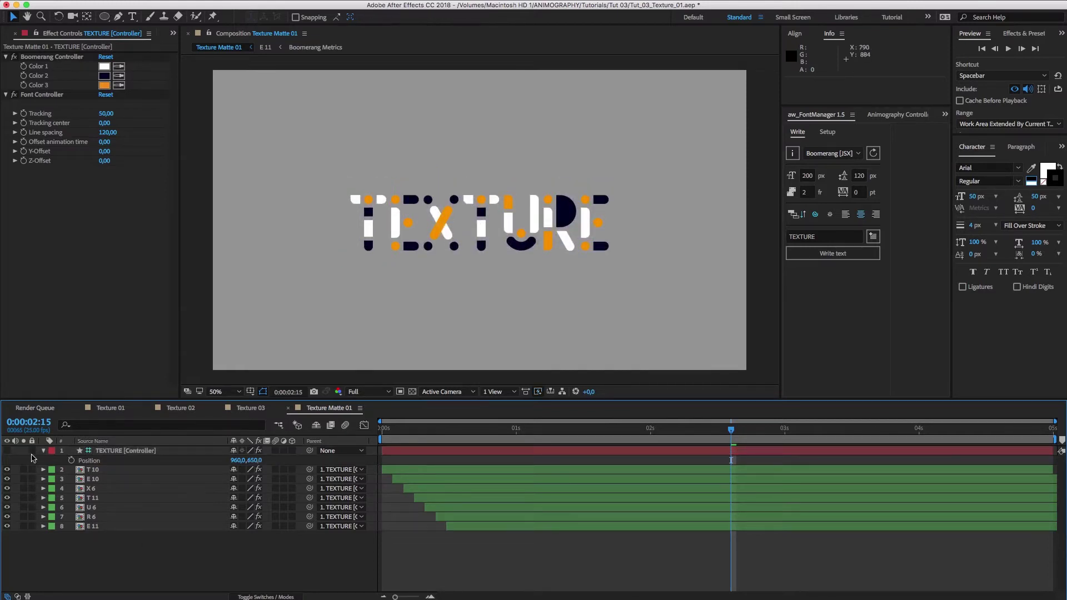
left_click(43, 452)
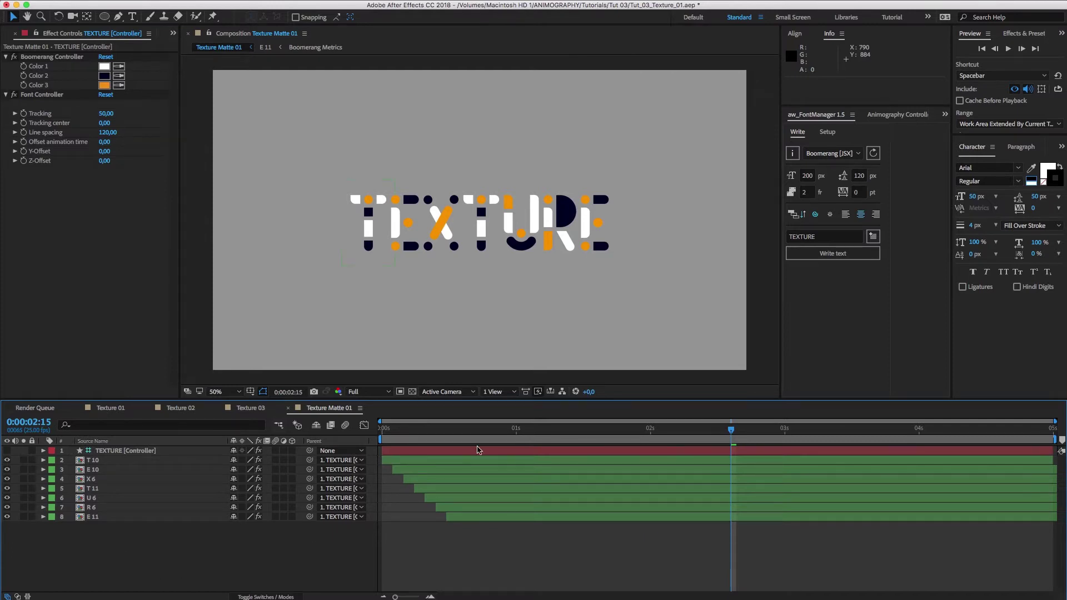
Create Texture Matte 02 with the TEXTURE title at Position Y 650
key("super+n")
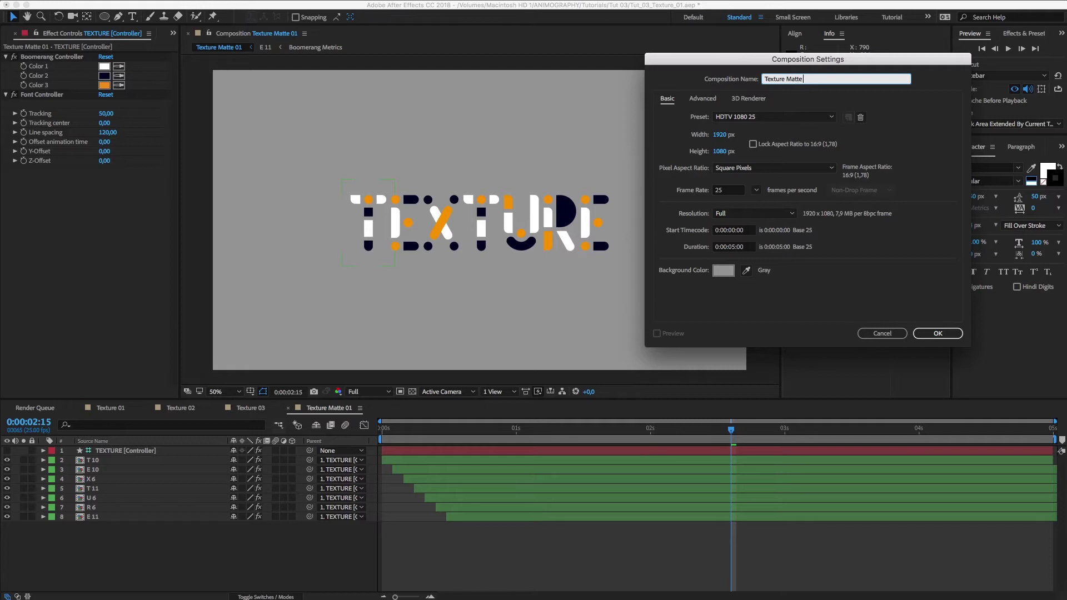
key("Return")
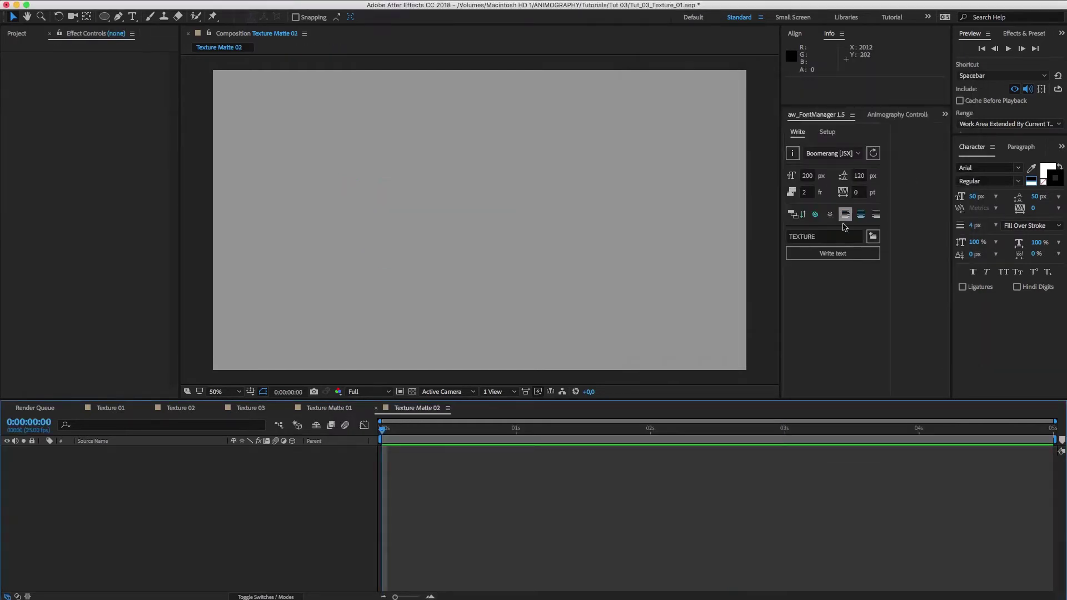
left_click(824, 256)
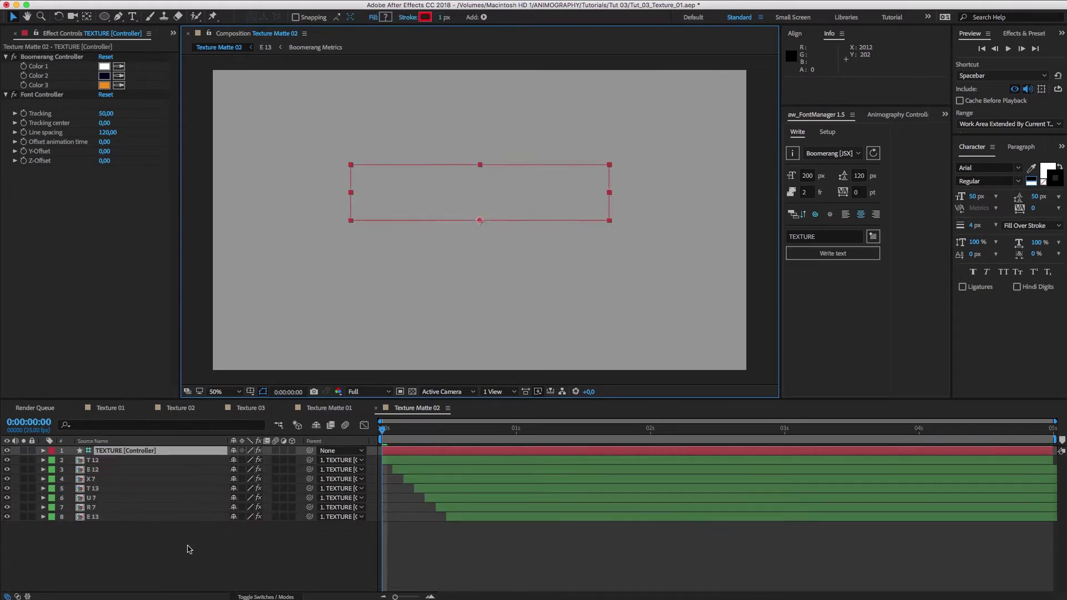
key("p")
left_click(256, 460)
type("650")
key("Return")
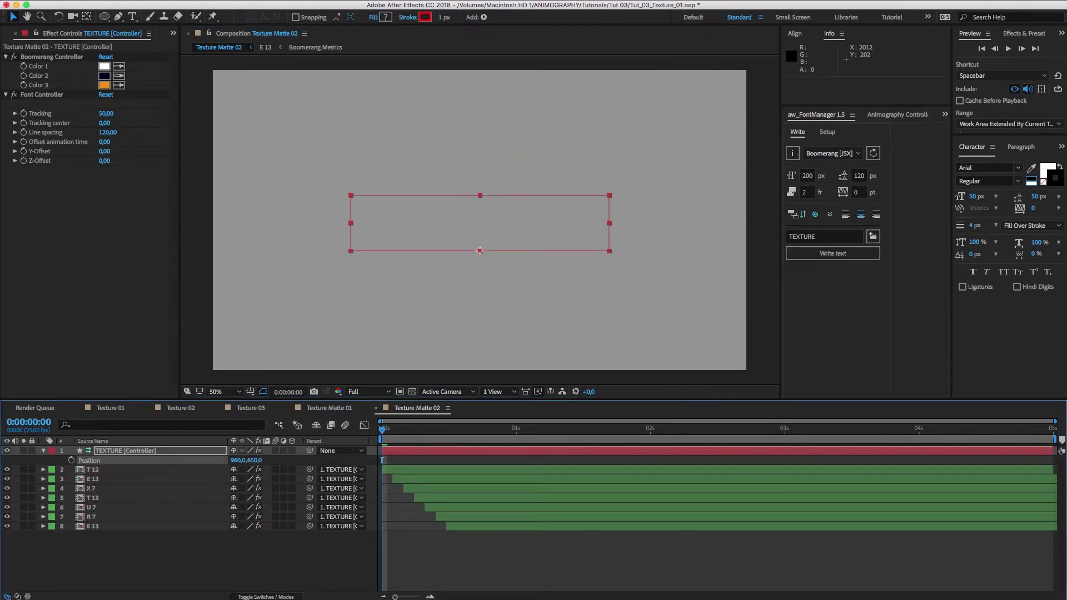
Create Texture Matte 03 with the TEXTURE title at Position Y 650, then return to Texture Matte 01
key("super+n")
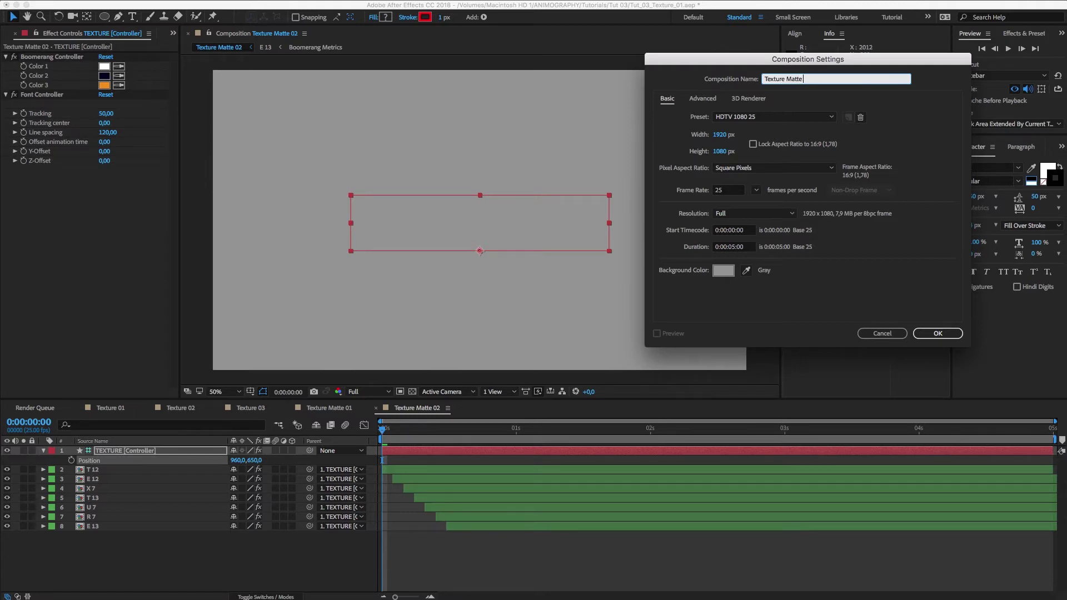
left_click(938, 333)
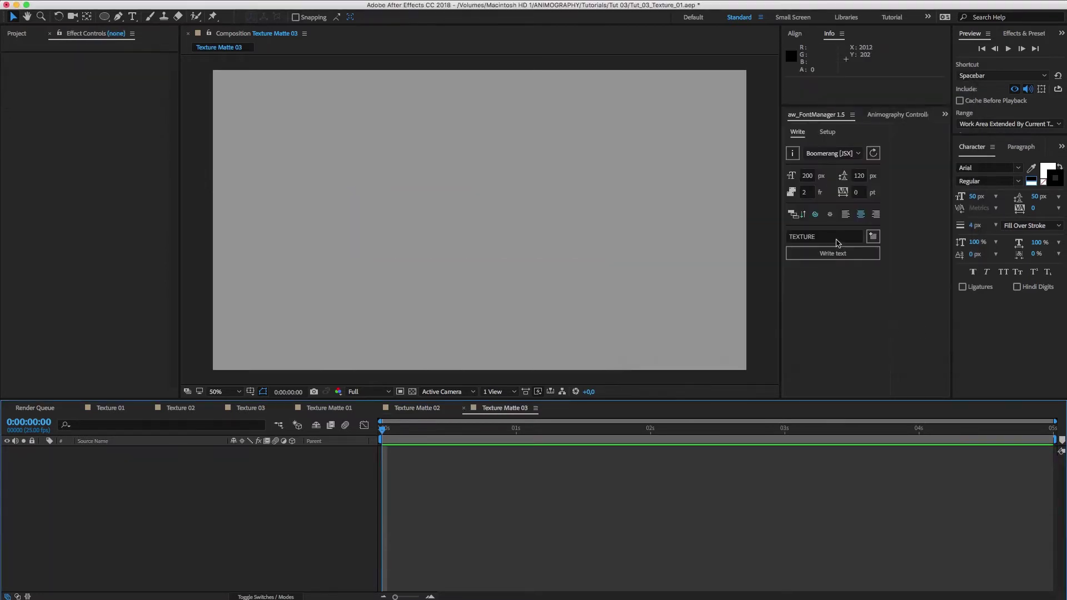
left_click(829, 254)
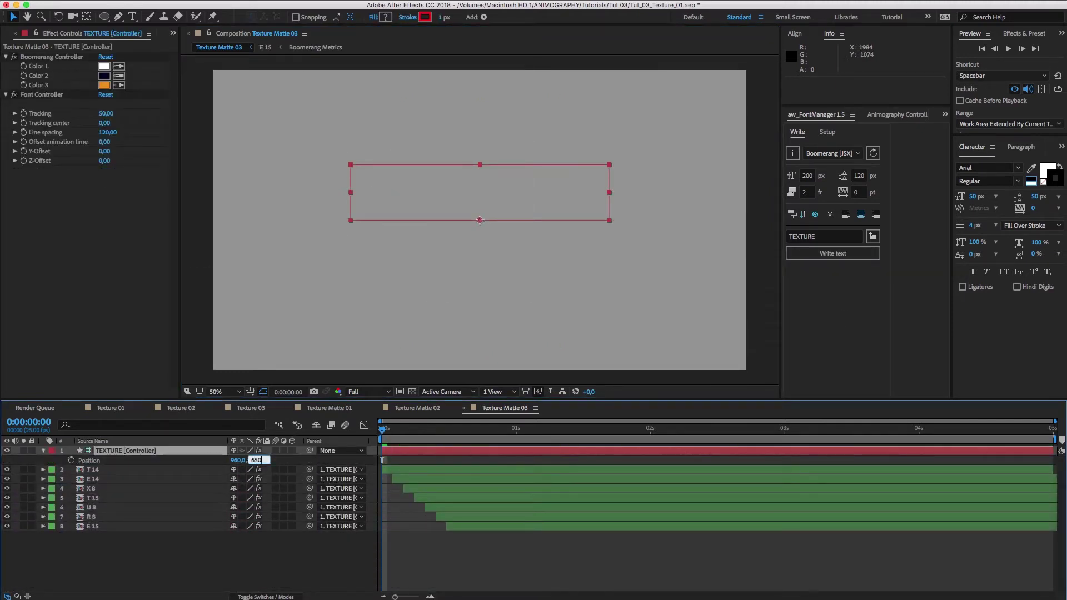
key("Return")
left_click(341, 558)
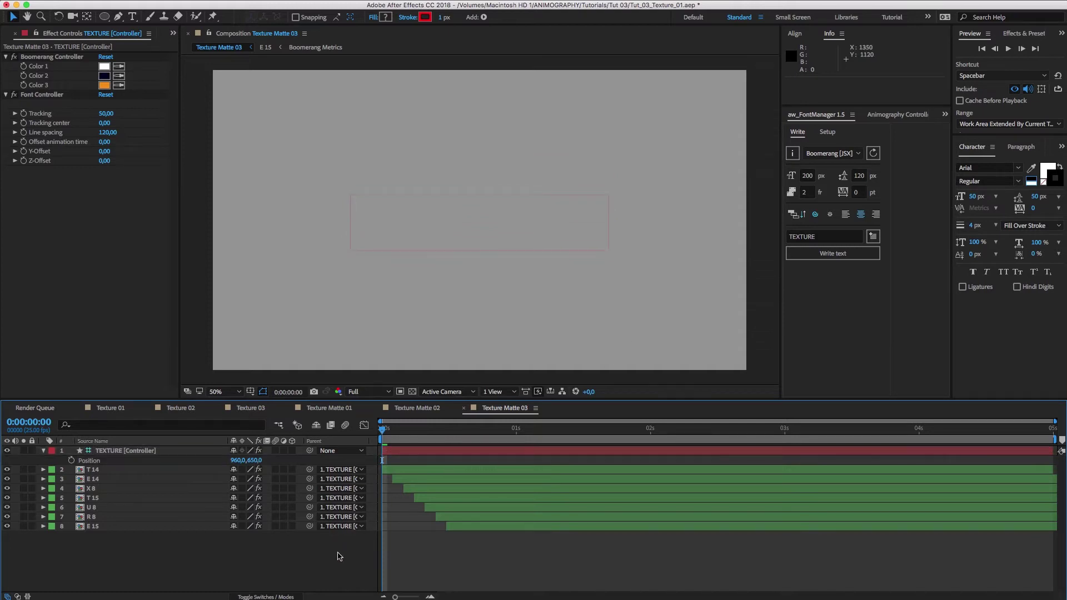
left_click(331, 409)
Add a black (000000) solid layer to Texture Matte 01
key("super+y")
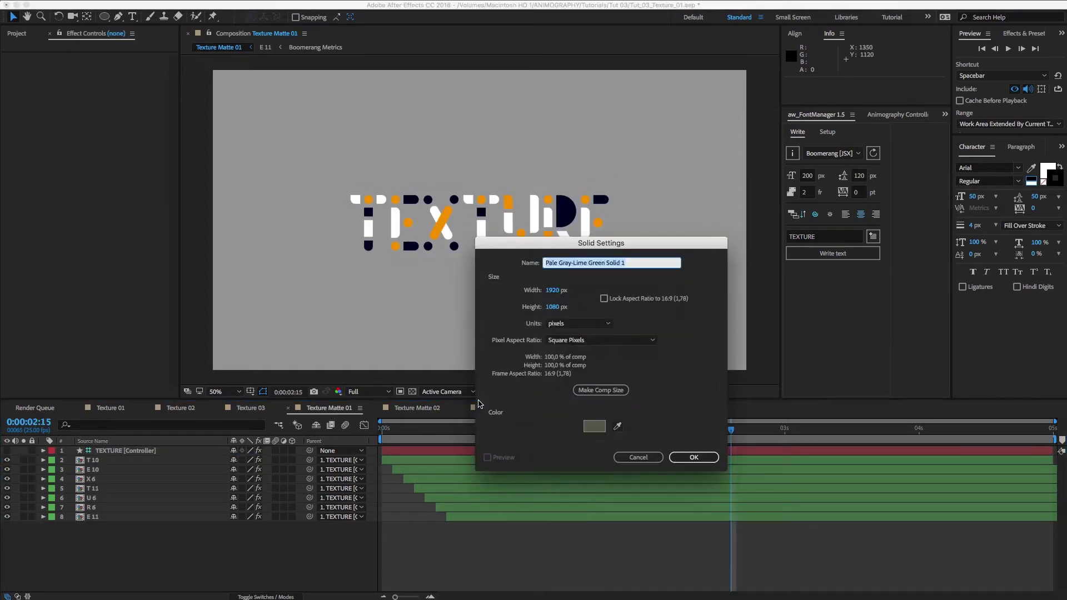
left_click(594, 425)
type("000000")
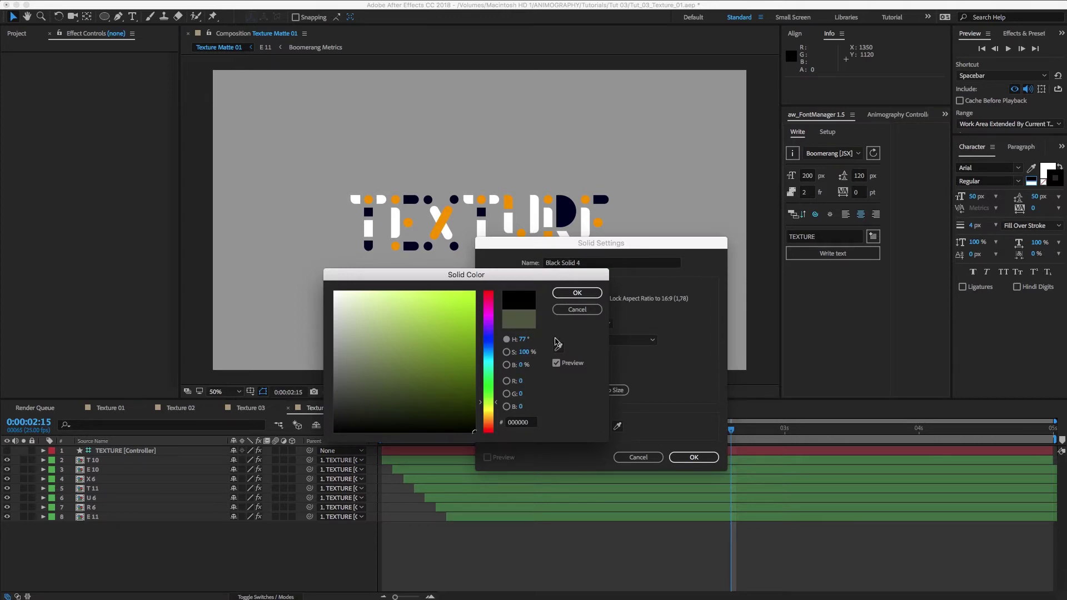
key("Return")
left_click(694, 457)
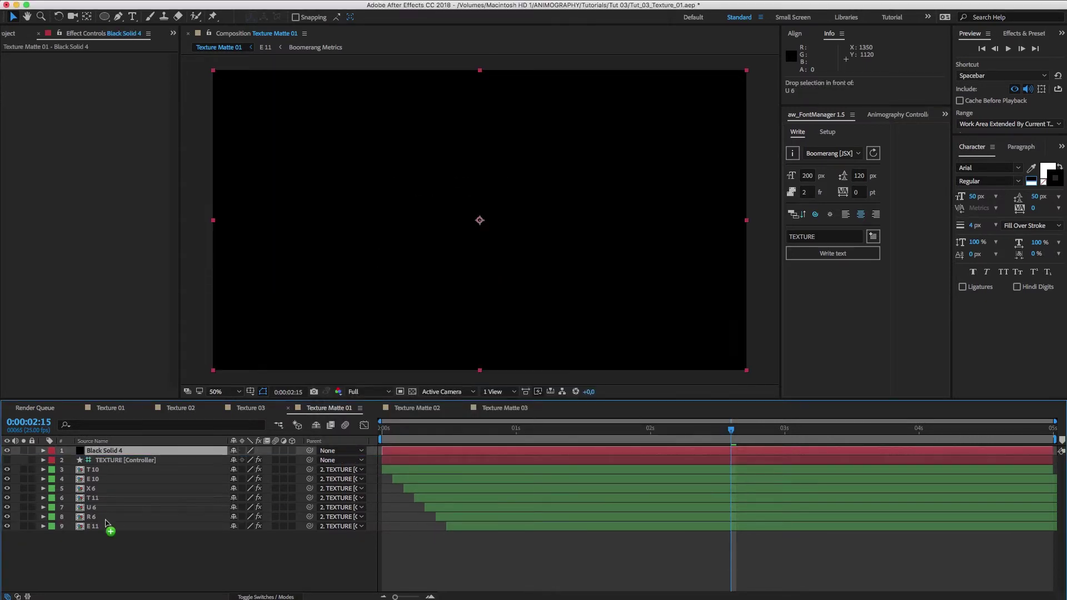
Set the TEXTURE controller's Color 2 to black in Texture Matte 01
left_click(116, 451)
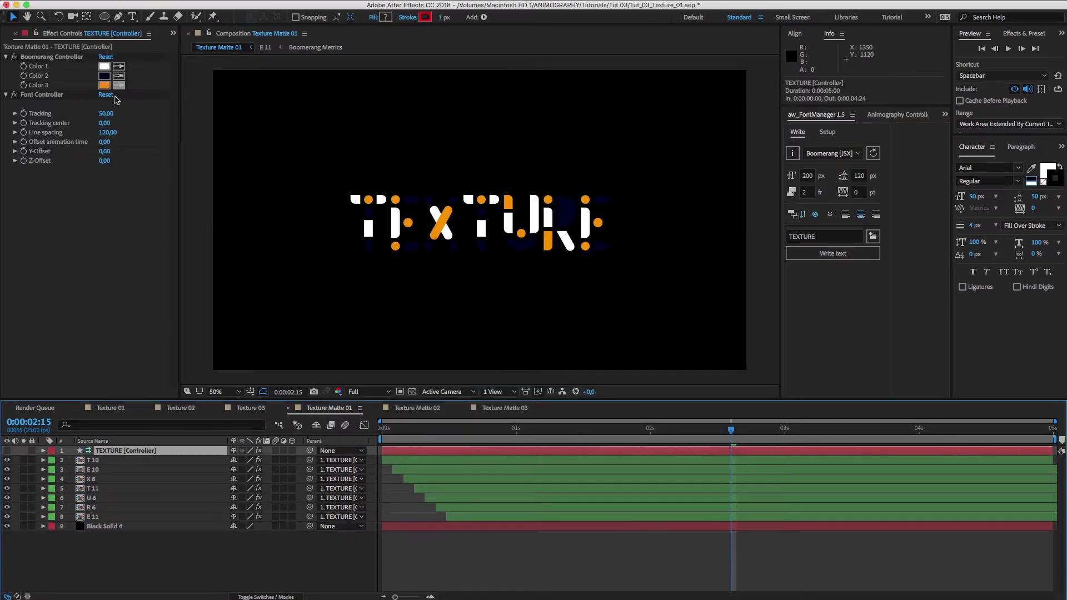
left_click(104, 78)
type("000000")
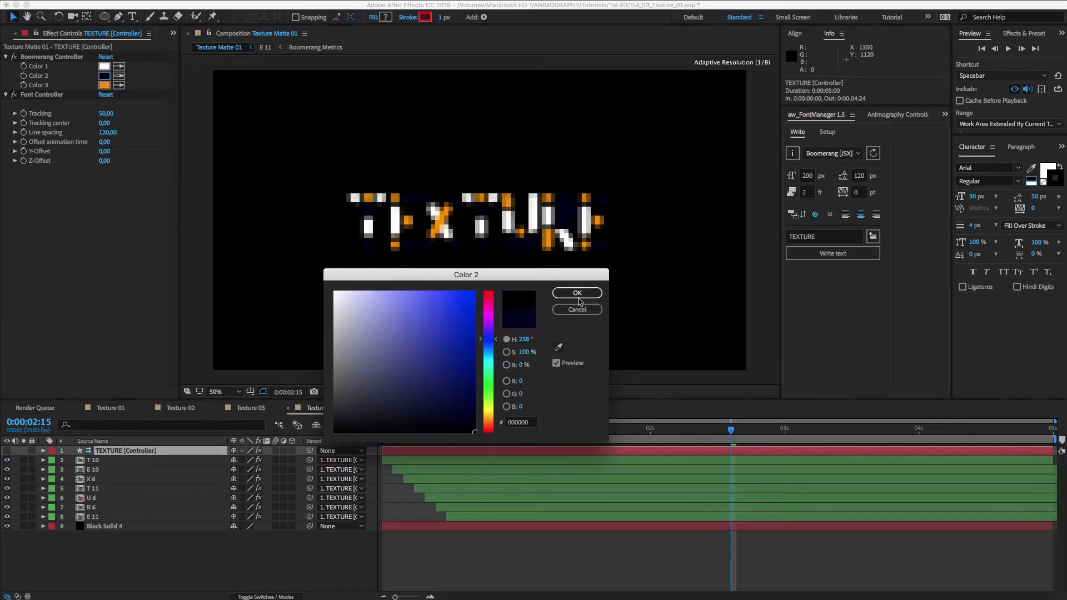
key("Return")
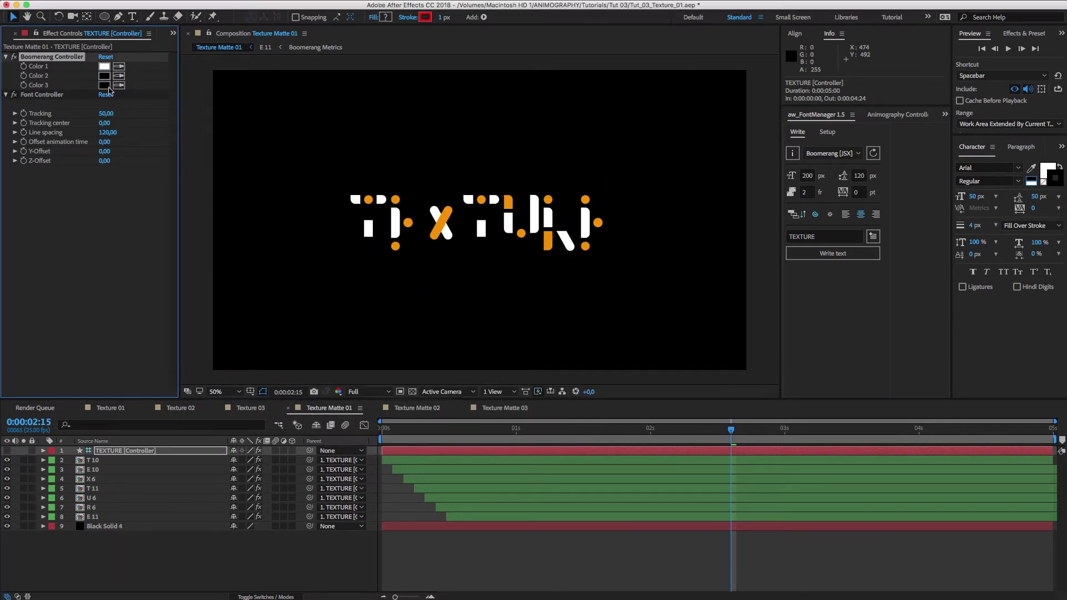
Paste the black solid into Texture Matte 02 and Texture Matte 03
left_click(129, 527)
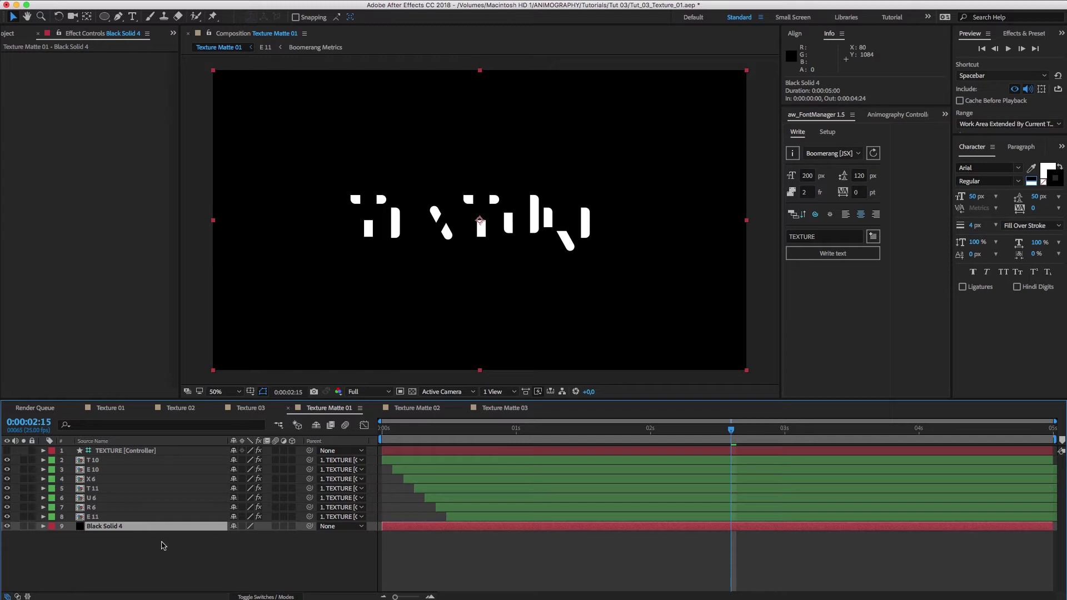
key("shift+period")
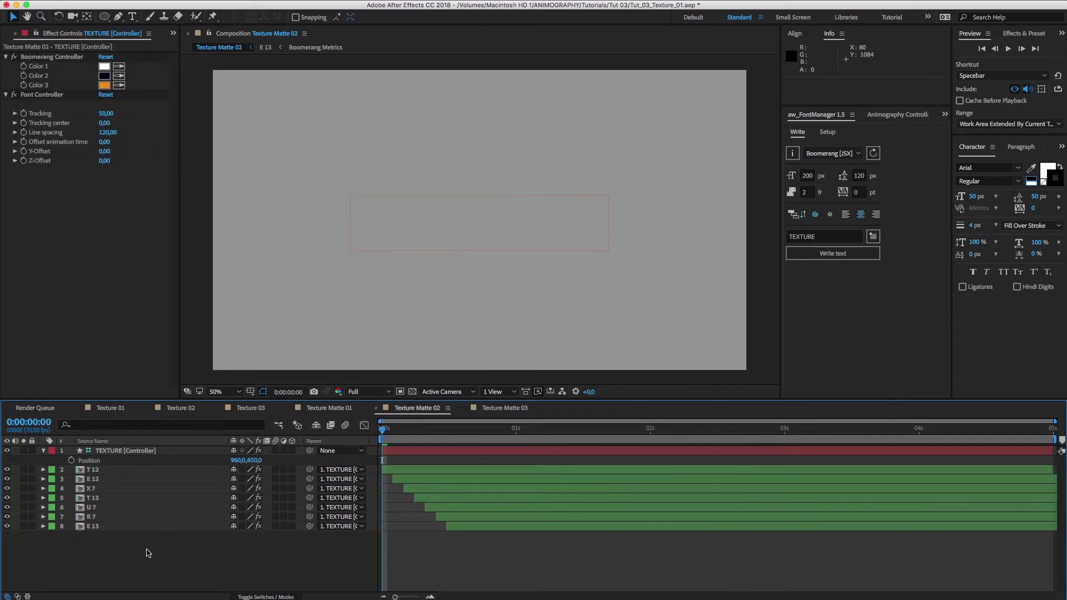
key("ctrl+v")
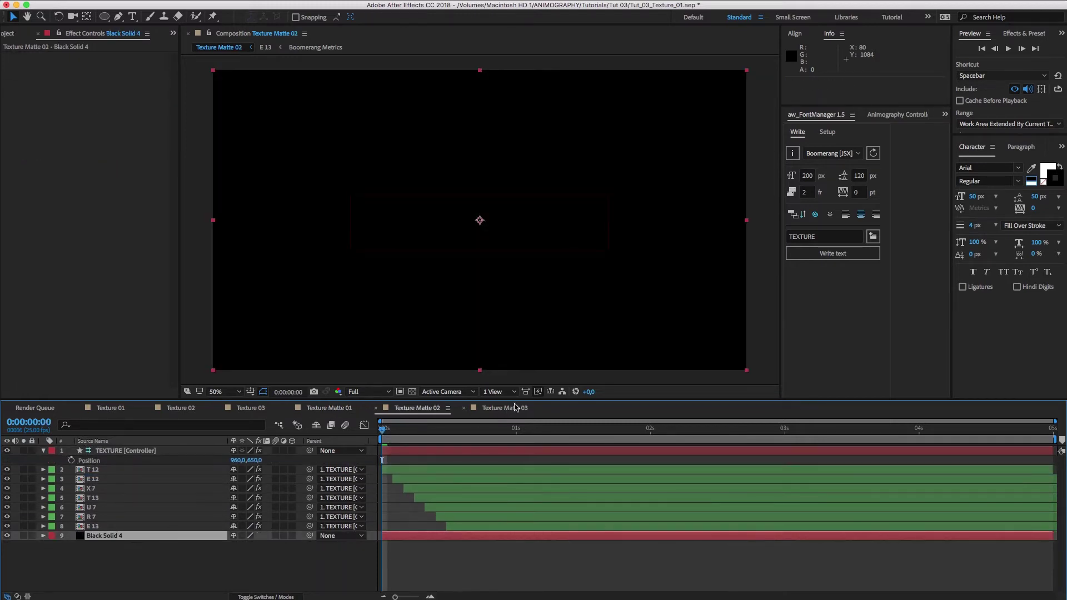
left_click(516, 407)
key("ctrl+v")
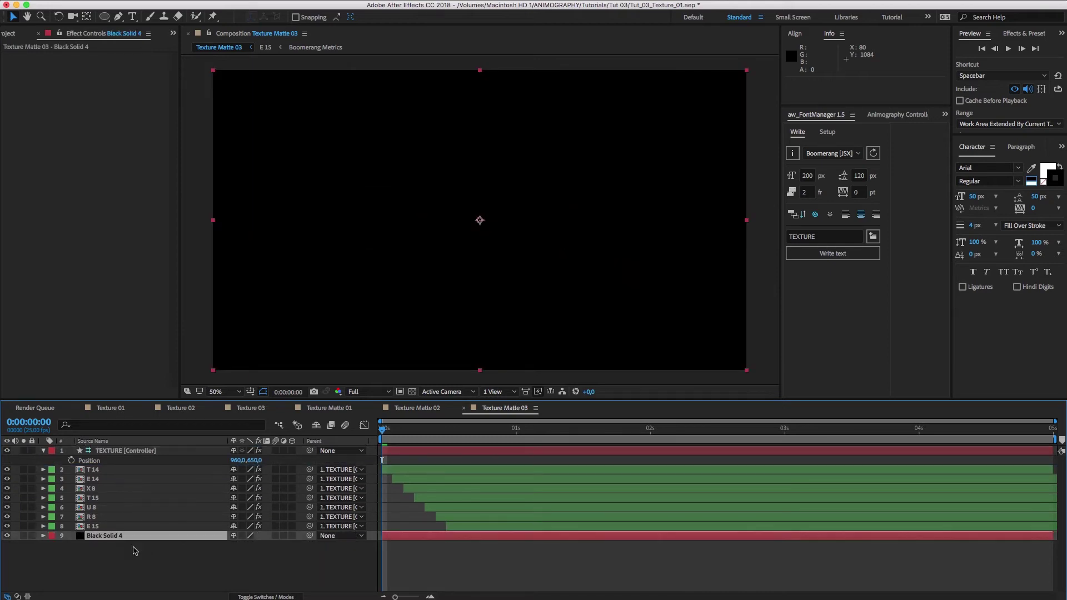
In Texture Matte 02, set controller Color 1 black, Color 2 white, Color 3 black
left_click(418, 409)
left_click(145, 451)
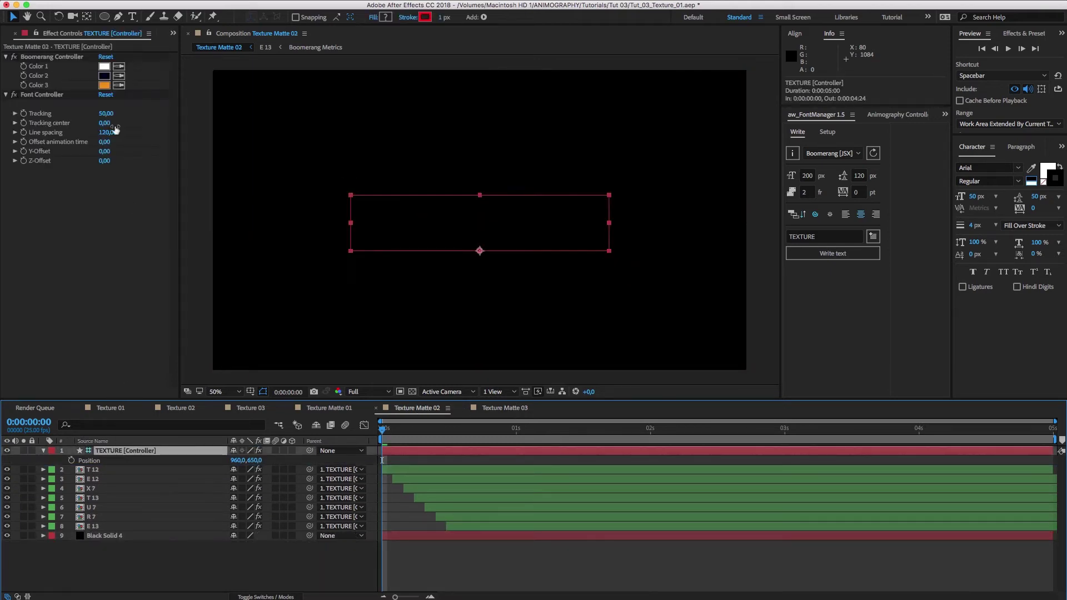
left_click(104, 66)
type("000000")
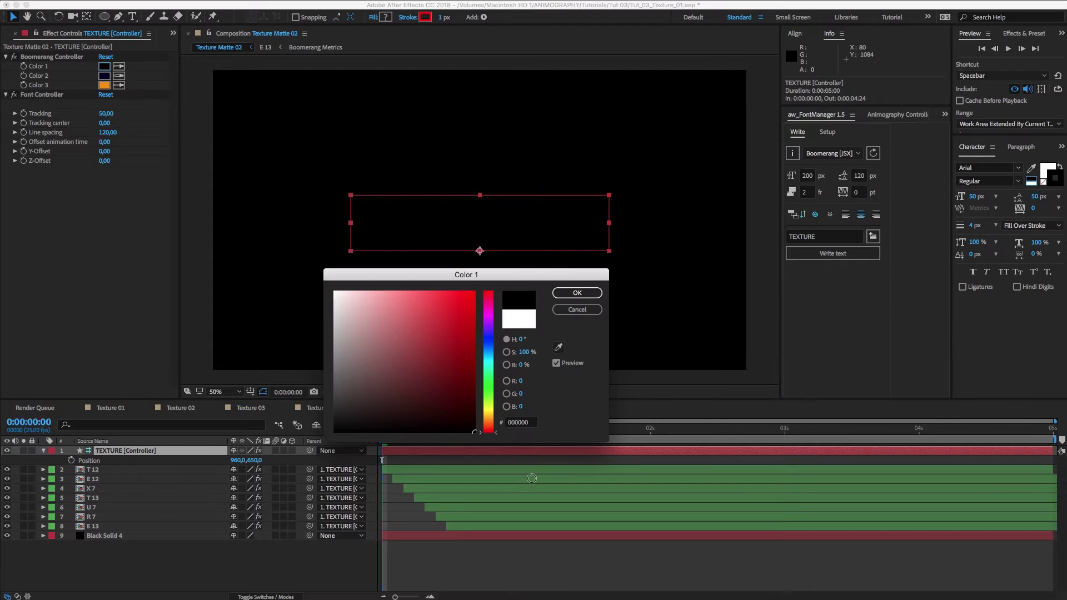
left_click(577, 300)
left_click(104, 75)
type("FFFFFF")
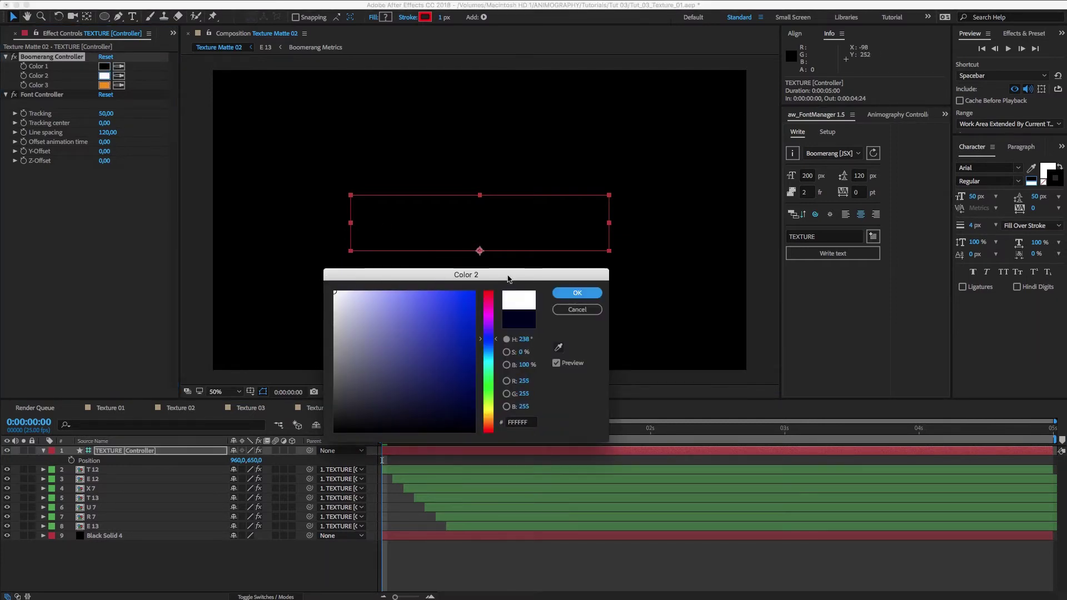
key("Return")
left_click(104, 85)
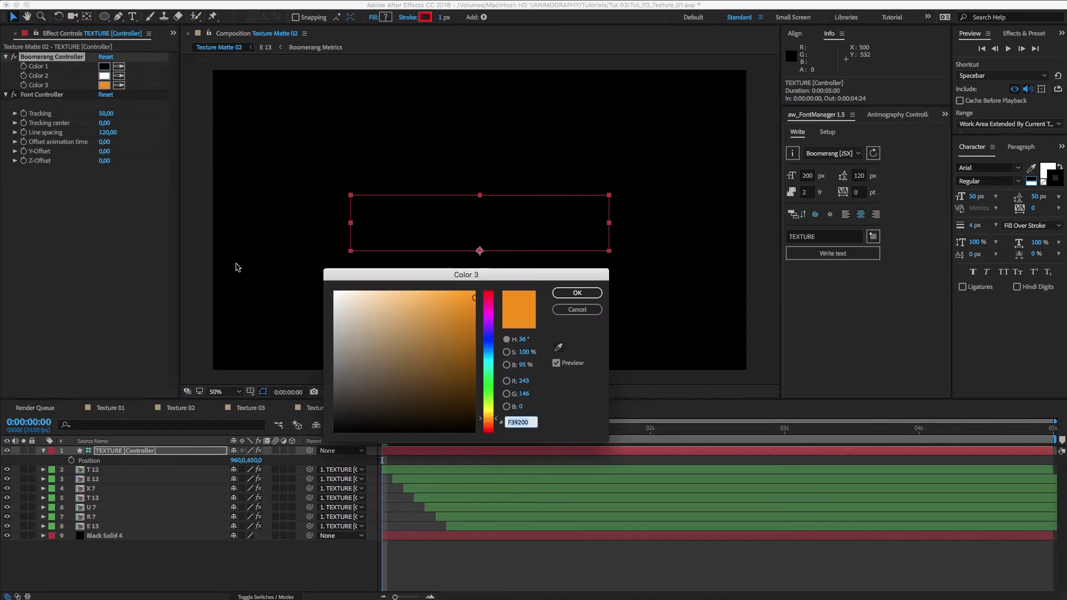
type("000000")
left_click(576, 293)
left_click_drag(477, 429, 634, 429)
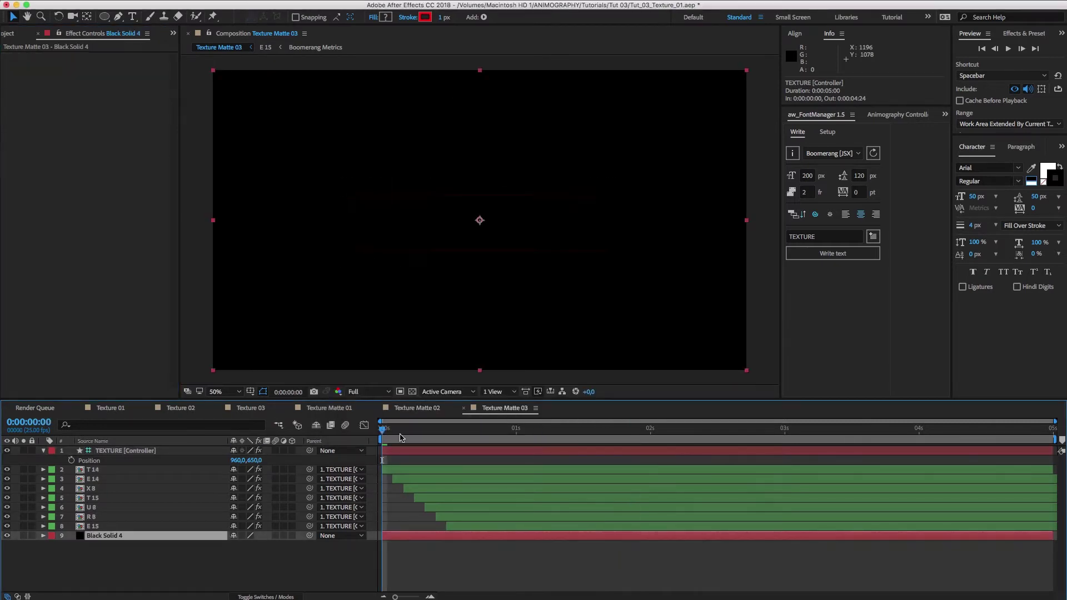
In Texture Matte 03, set controller Color 1 black and Color 3 near-white
left_click(507, 408)
left_click(117, 452)
left_click(104, 67)
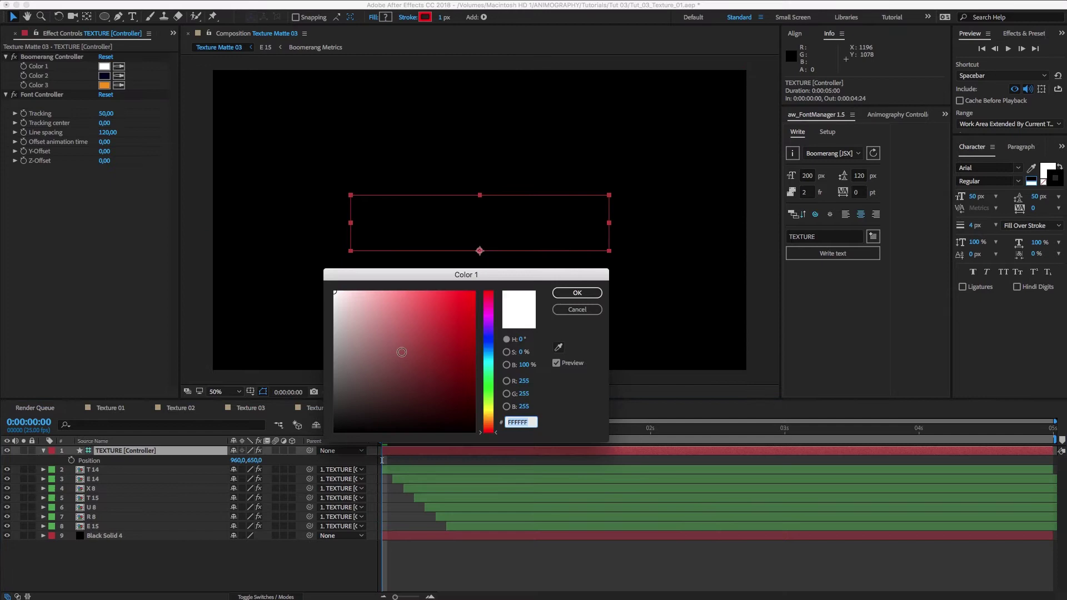
type("000000")
left_click(575, 293)
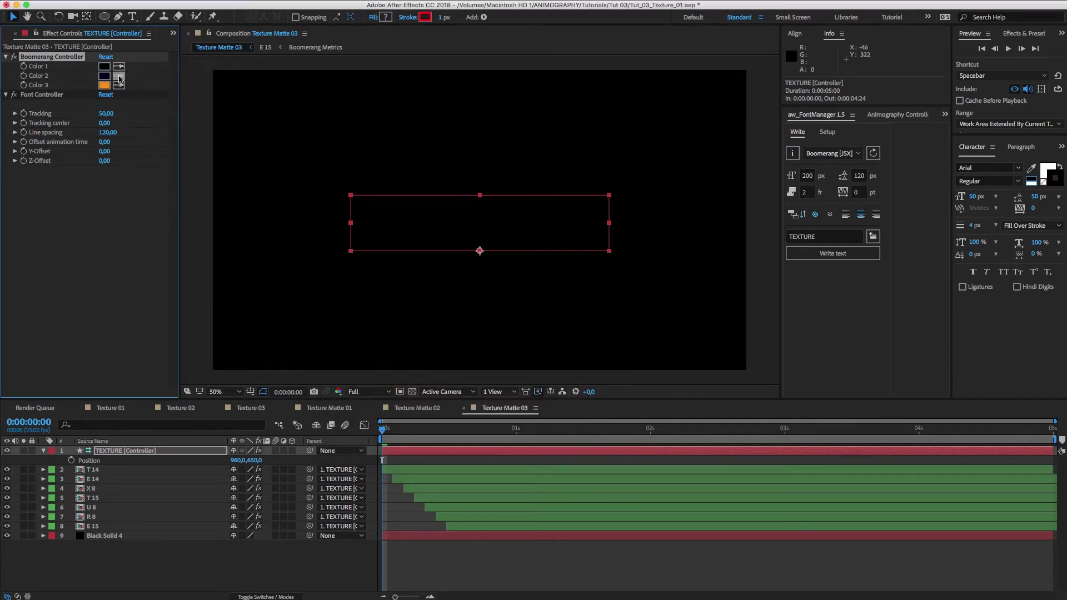
left_click(107, 85)
left_click(344, 291)
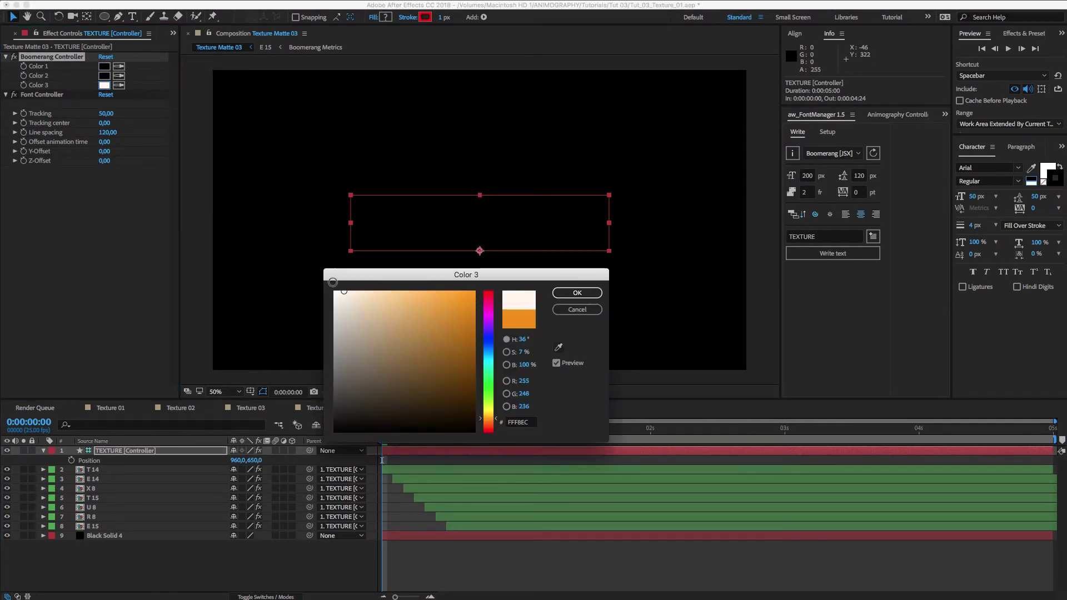
left_click(564, 295)
left_click(749, 435)
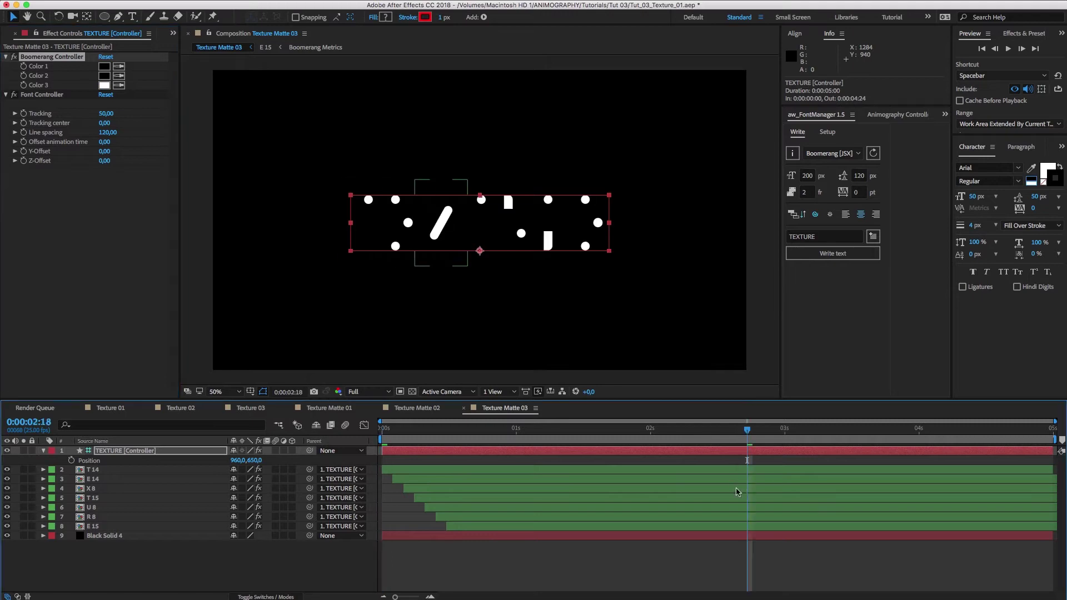
Create the Texture Composit composition with a light gray background at brightness 80
key("super+n")
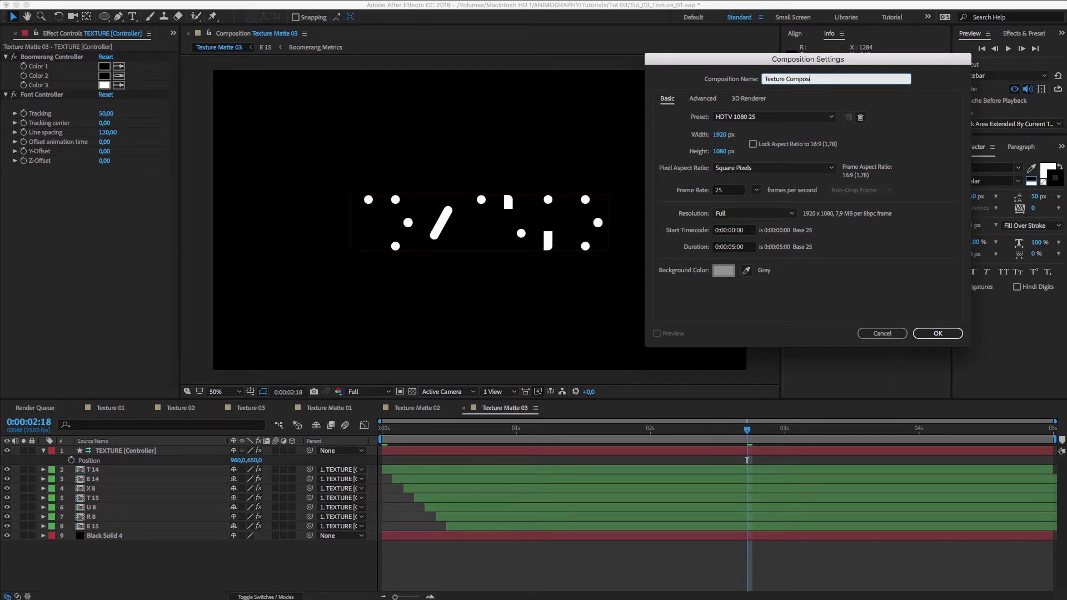
left_click(723, 270)
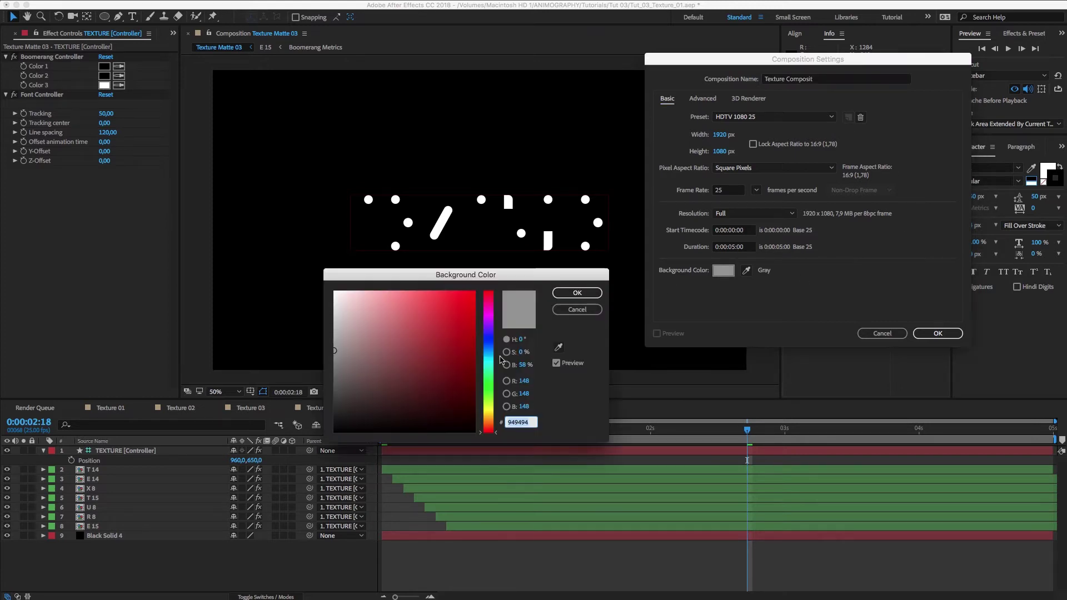
left_click_drag(339, 326, 332, 329)
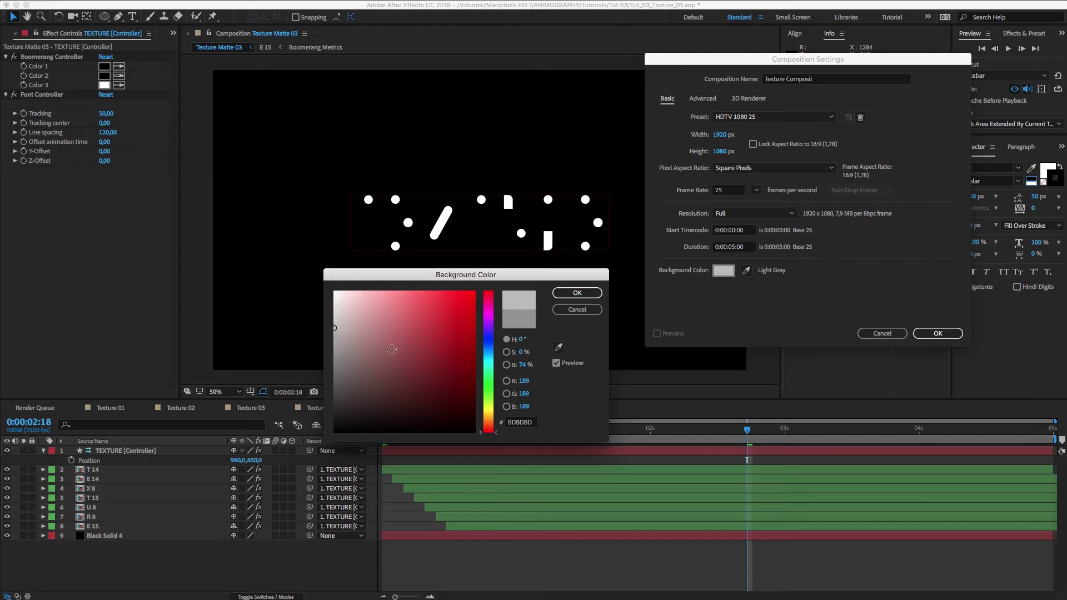
left_click(522, 365)
type("80")
key("Return")
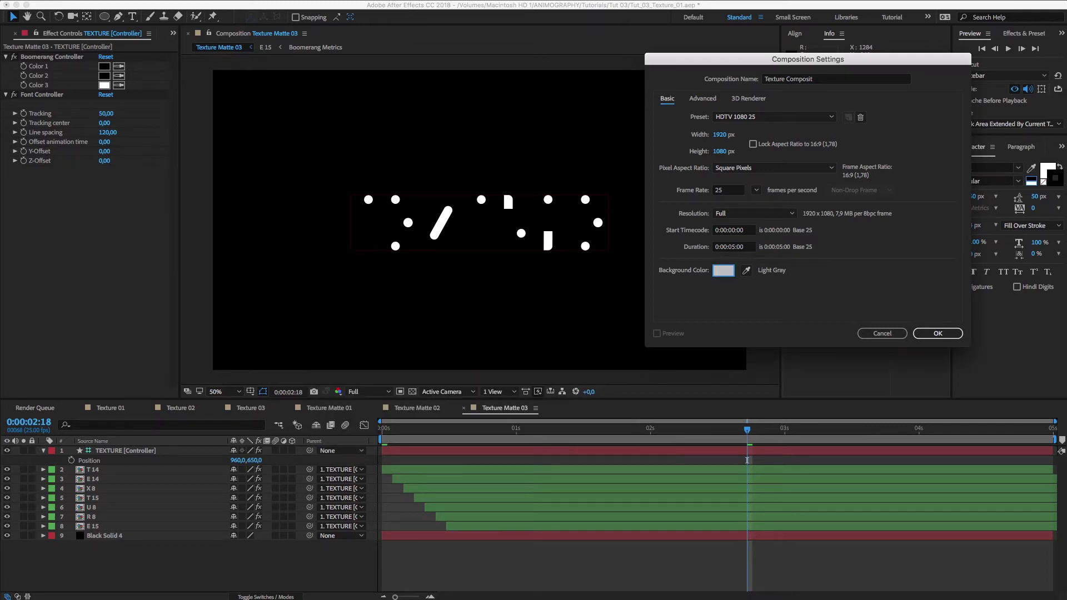
left_click(934, 336)
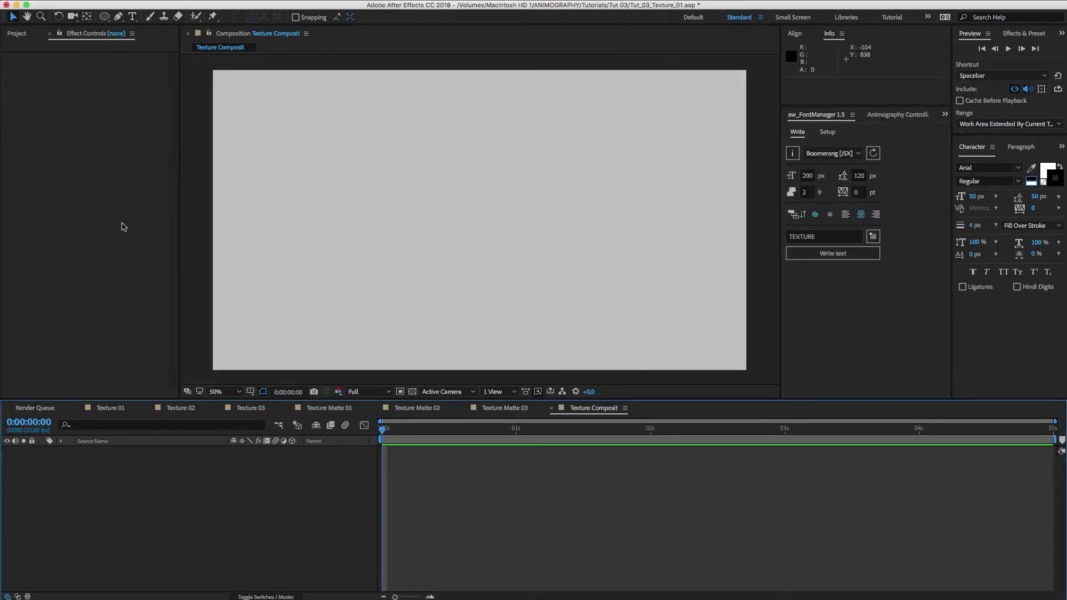
Add Texture Matte 01–03 and Texture 01–03 as layers in Texture Composit
left_click(22, 36)
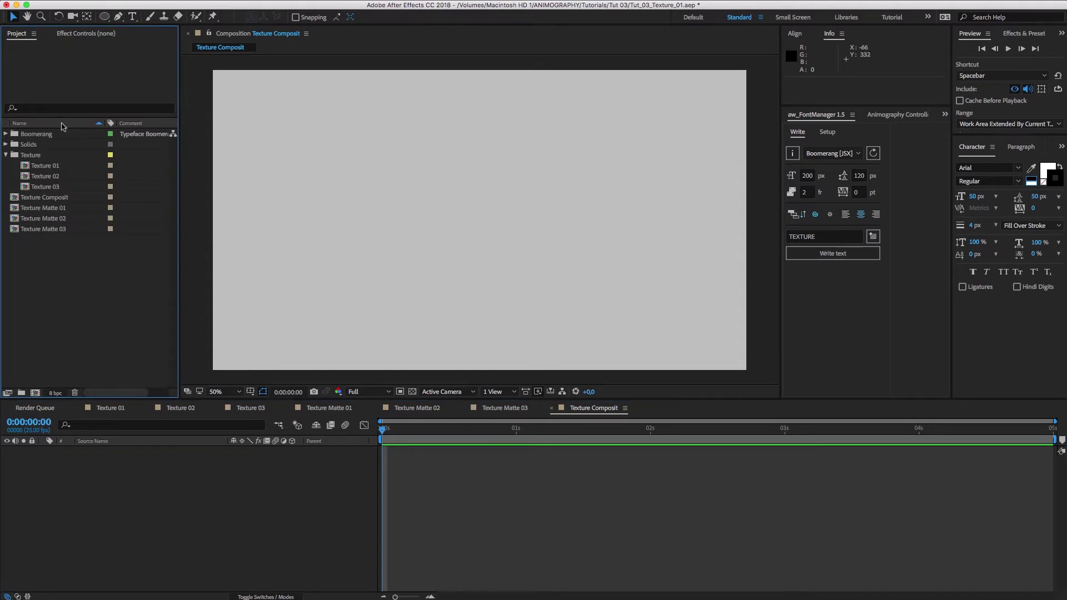
left_click(49, 210)
left_click(47, 219, "super")
left_click(44, 229, "super")
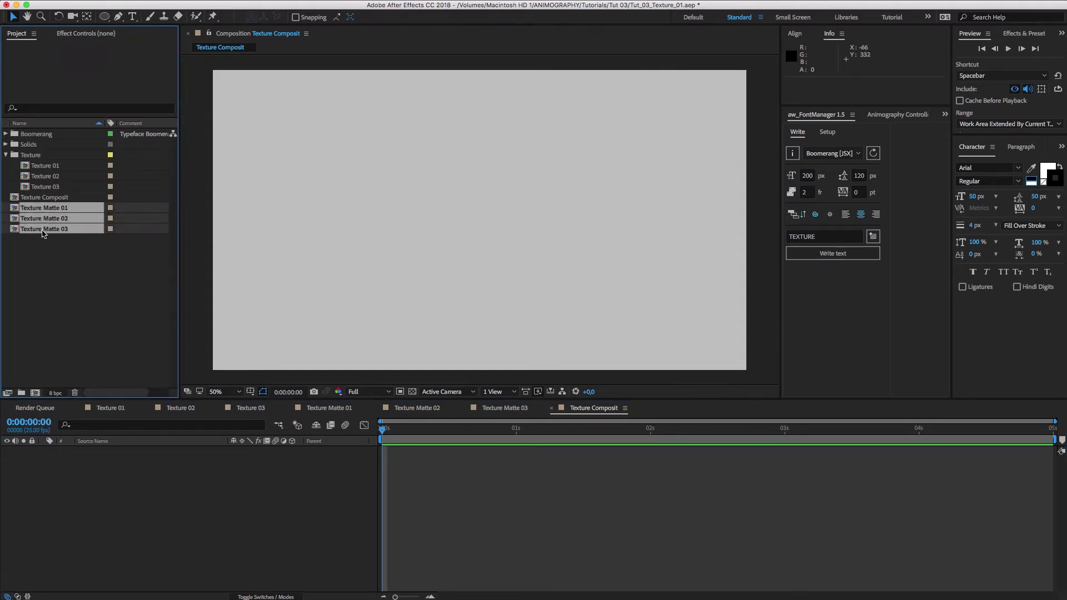
left_click(47, 167, "super")
left_click(46, 176, "super")
left_click(45, 187, "super")
left_click_drag(44, 227, 93, 523)
Place each Texture layer directly under its matching Texture Matte and preview the stack
left_click(93, 523)
mouse_move(106, 479)
left_mouse_down()
mouse_move(107, 458)
mouse_move(109, 486)
mouse_move(107, 477)
left_mouse_up()
left_click(112, 498)
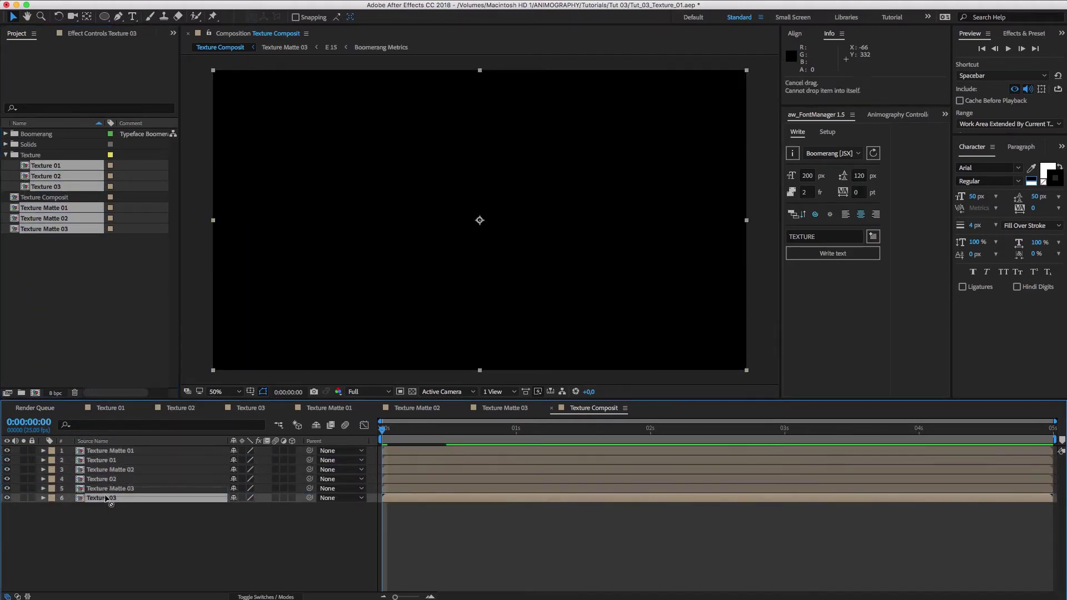
left_click(111, 522)
key("space")
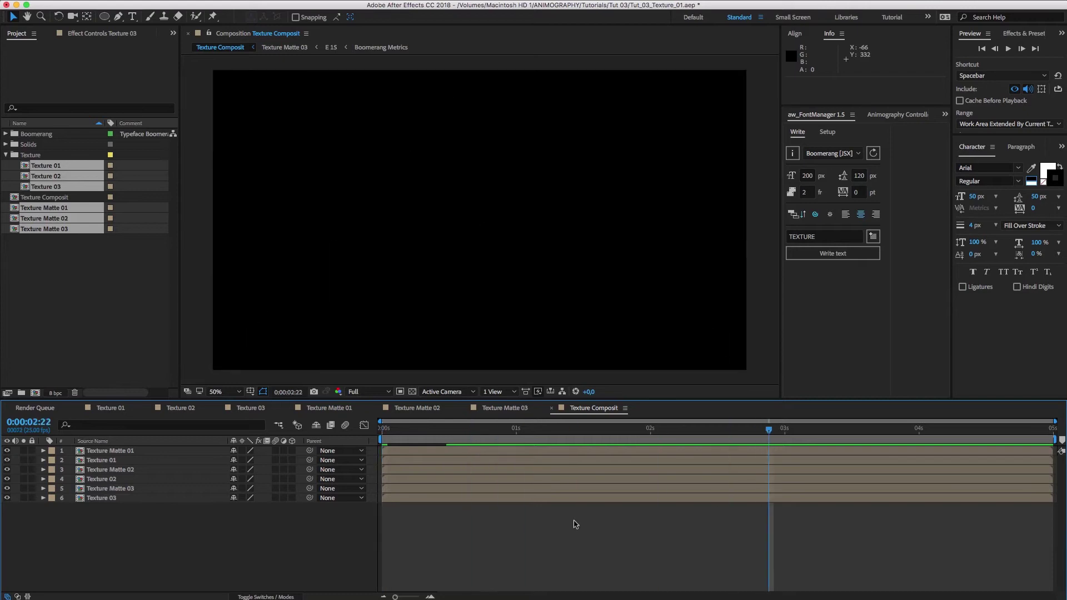
left_click(266, 596)
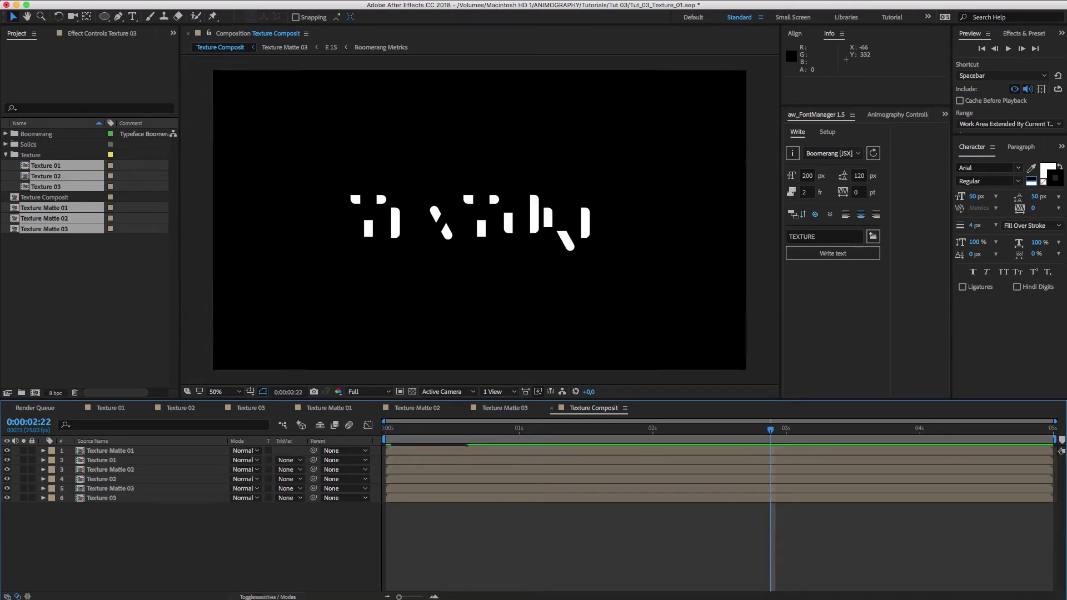
left_click(148, 460)
left_click(148, 479, "super")
left_click(147, 498, "super")
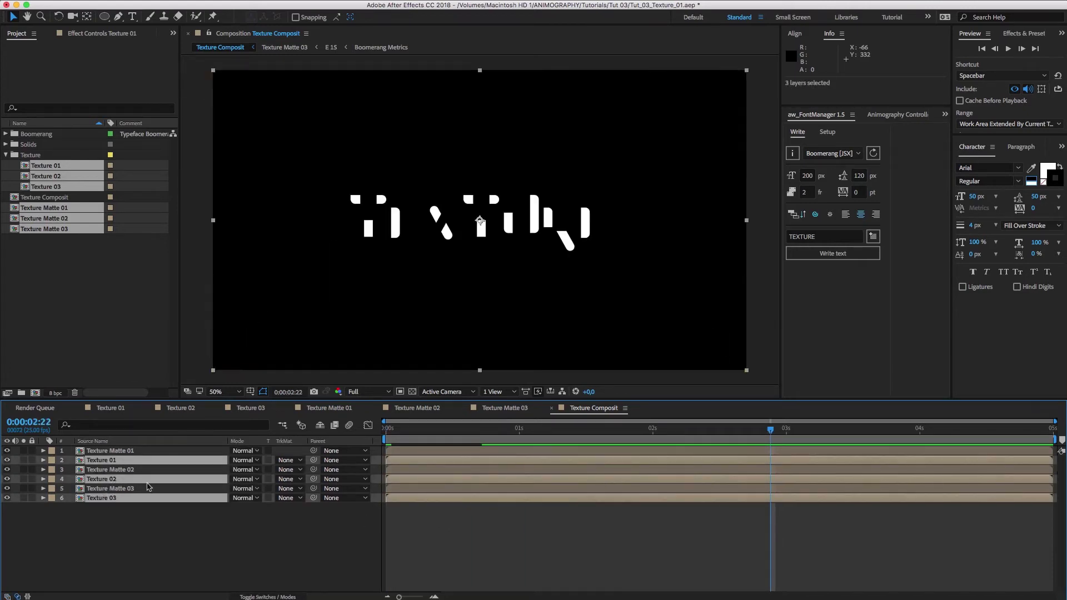
left_click(293, 461)
left_click(304, 510)
left_click(289, 546)
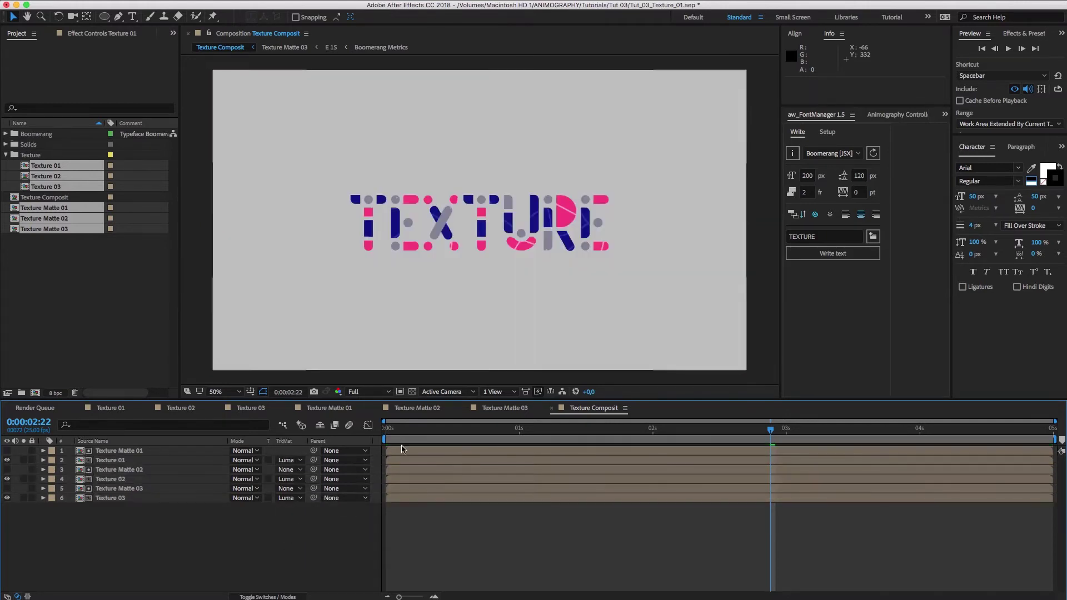
key("Home")
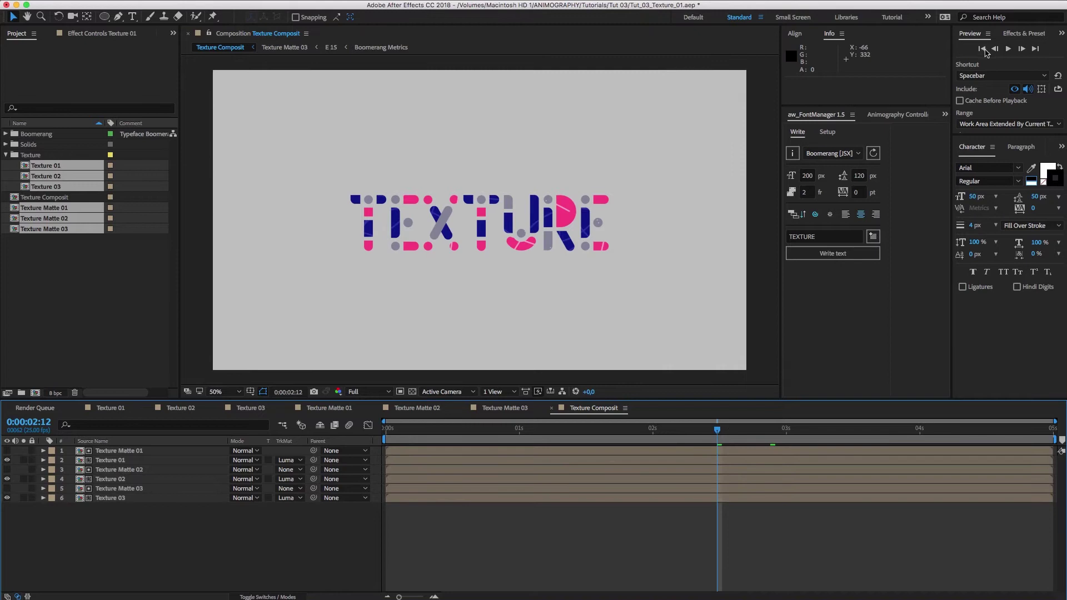
left_click(991, 58)
left_click(1008, 49)
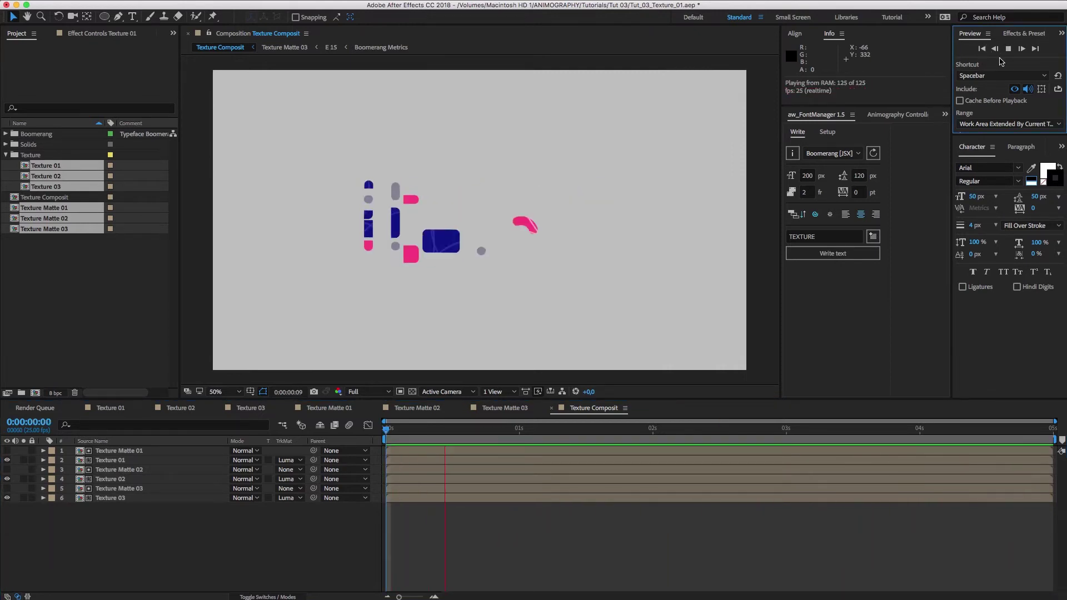
key("space")
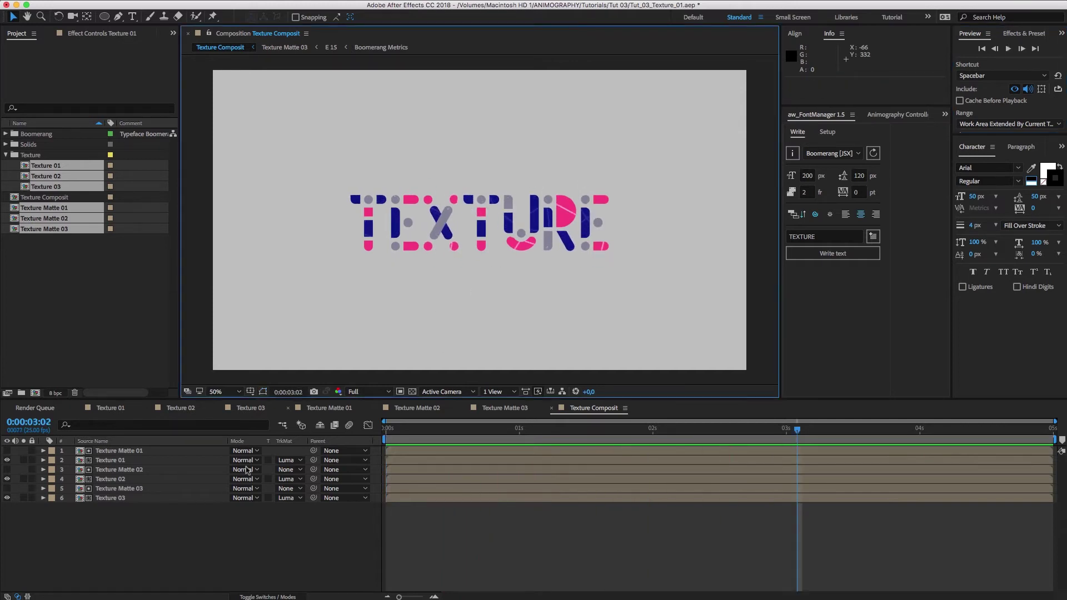
left_click(165, 534)
left_click(23, 460)
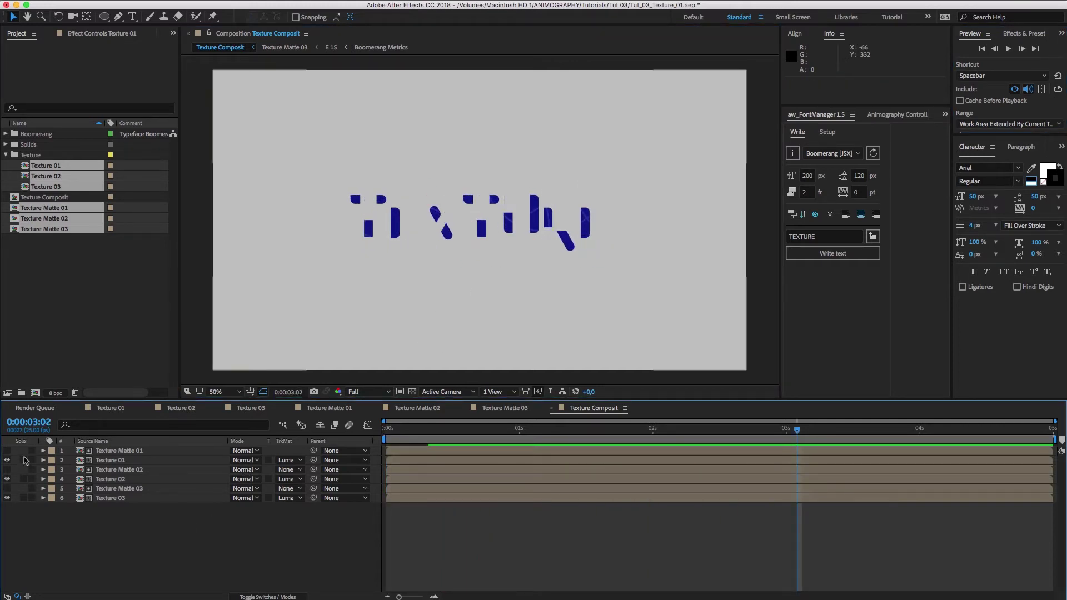
left_click(24, 479)
left_click(23, 498)
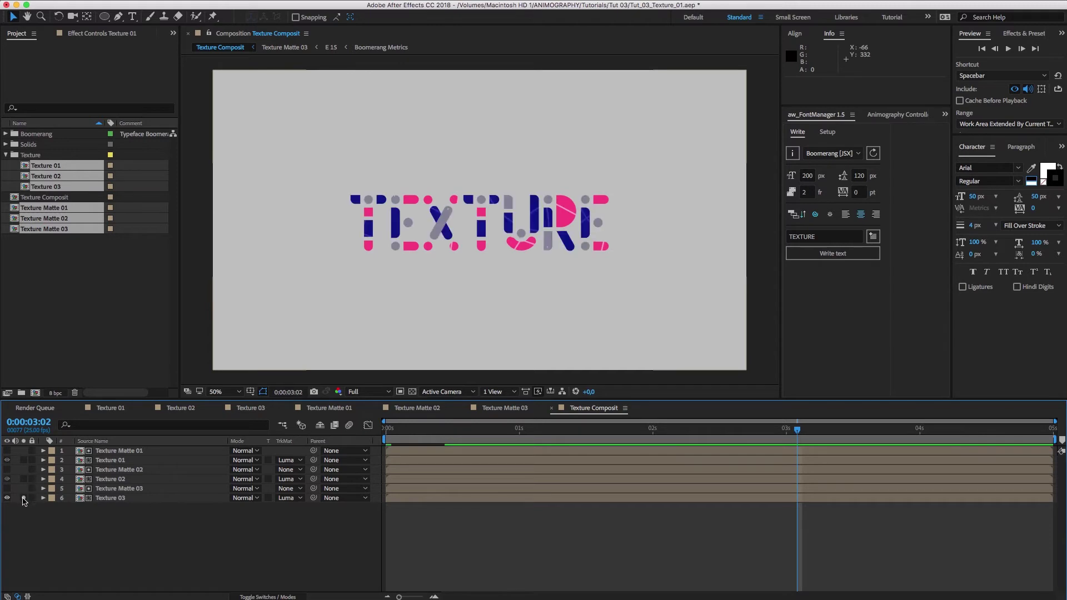
left_click(23, 498)
In Texture Matte 01, give T 11 its own colours: Color 2 white, Color 3 black
double_click(108, 451)
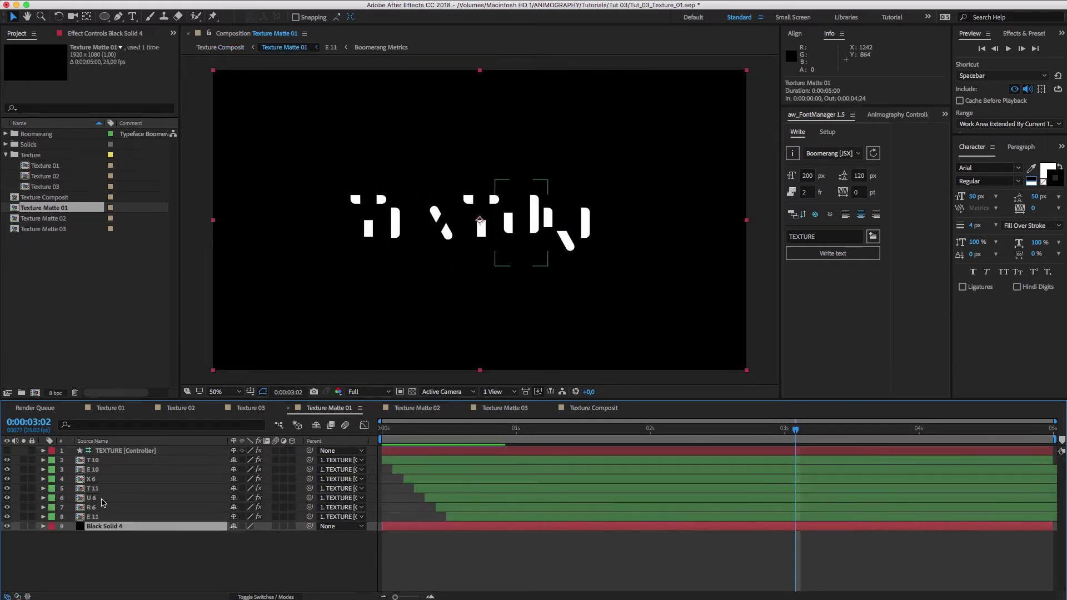
left_click(104, 517)
left_click(103, 488)
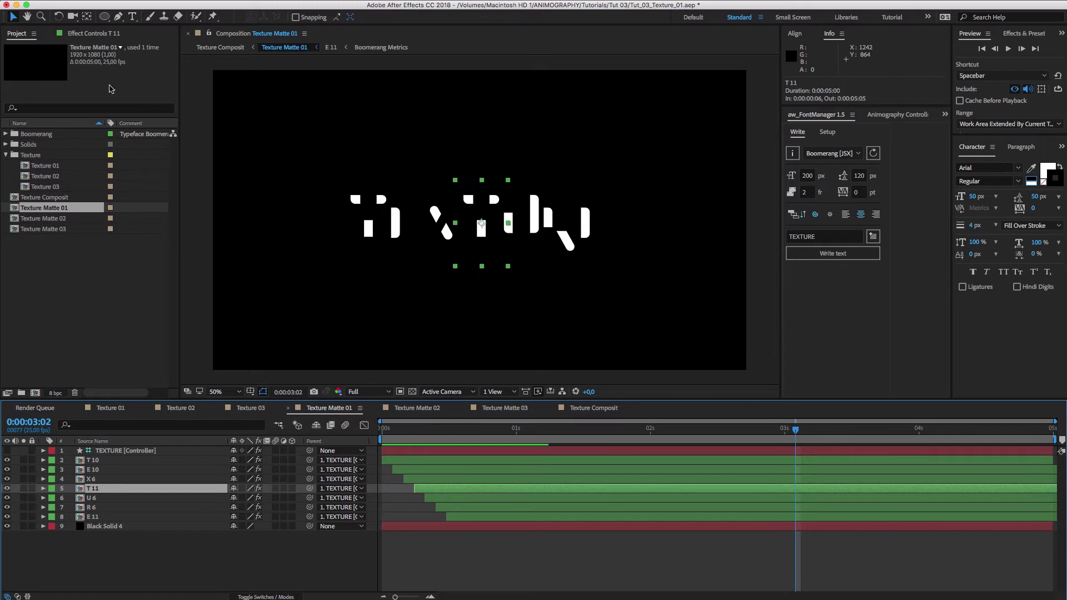
left_click(95, 36)
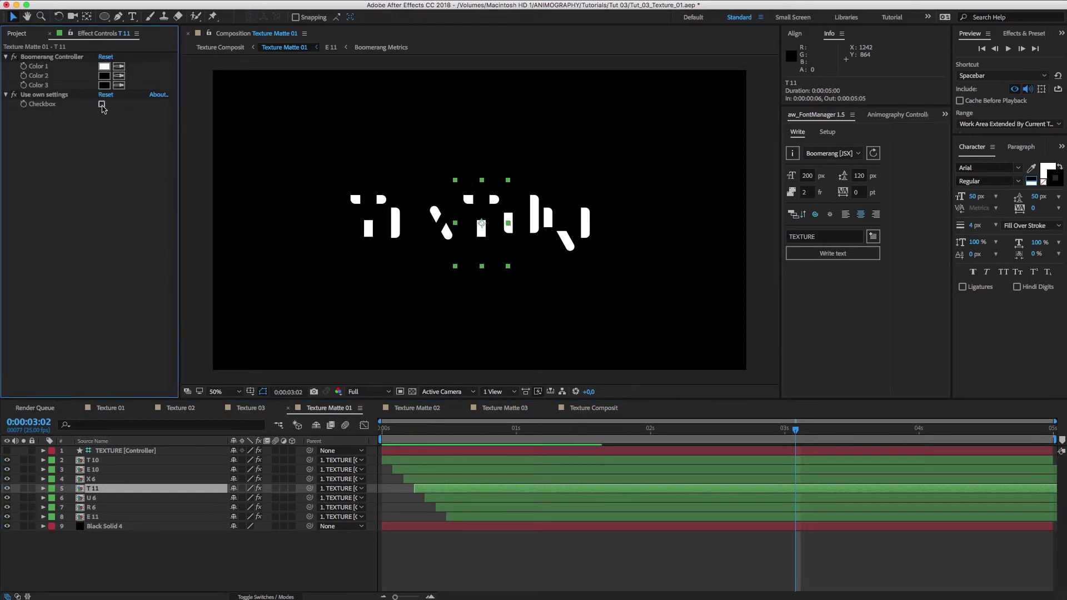
left_click(101, 104)
left_click(103, 67)
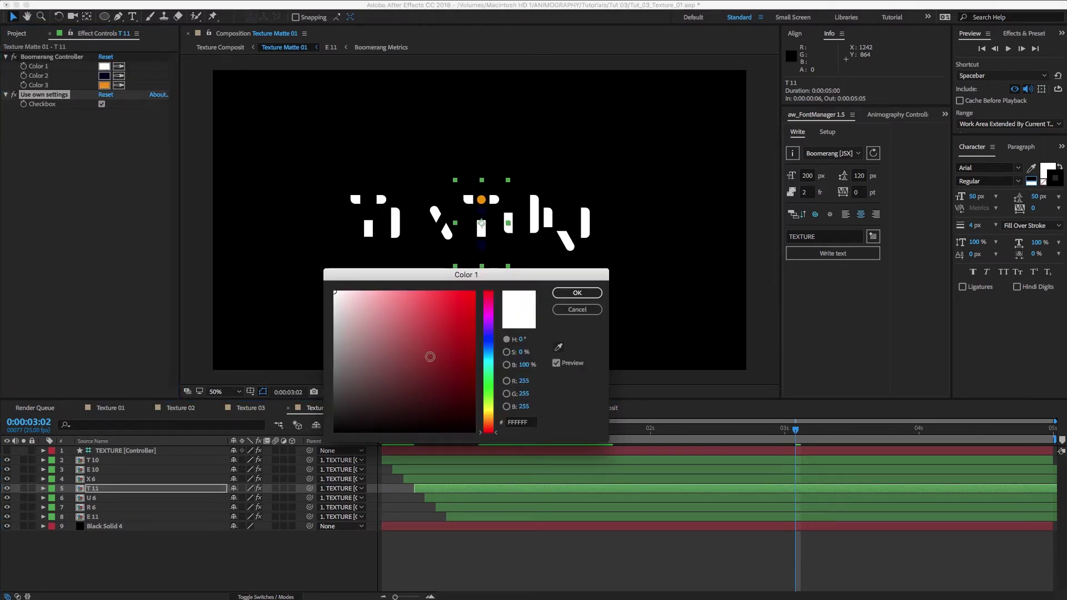
key("Return")
left_click(105, 75)
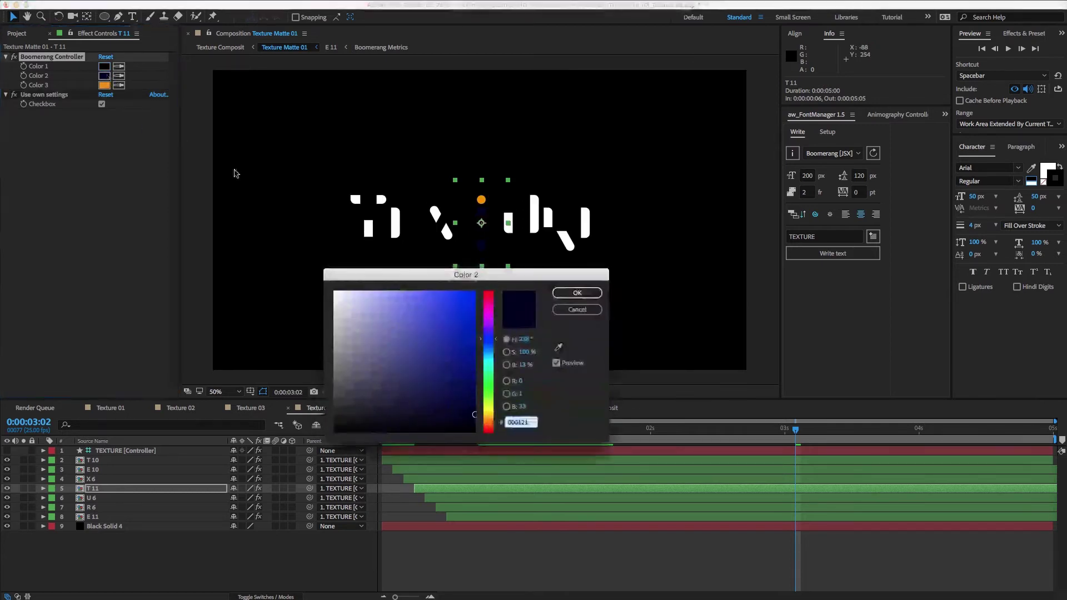
type("FFFFFF")
left_click(576, 295)
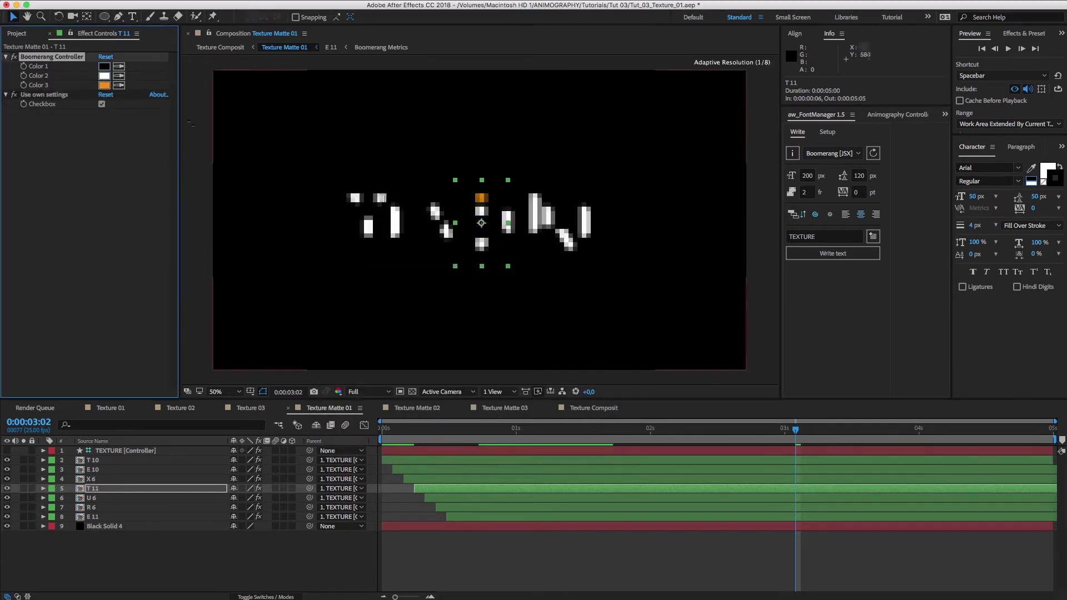
left_click(105, 85)
type("000000")
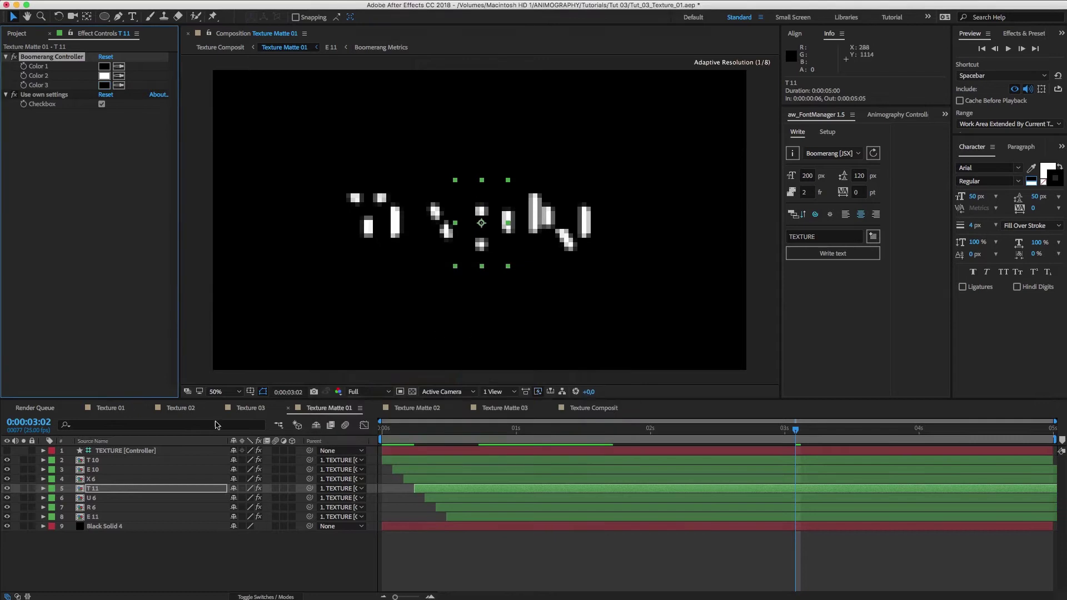
Enable Use own settings on E 11 and adjust its colours
left_click(114, 451)
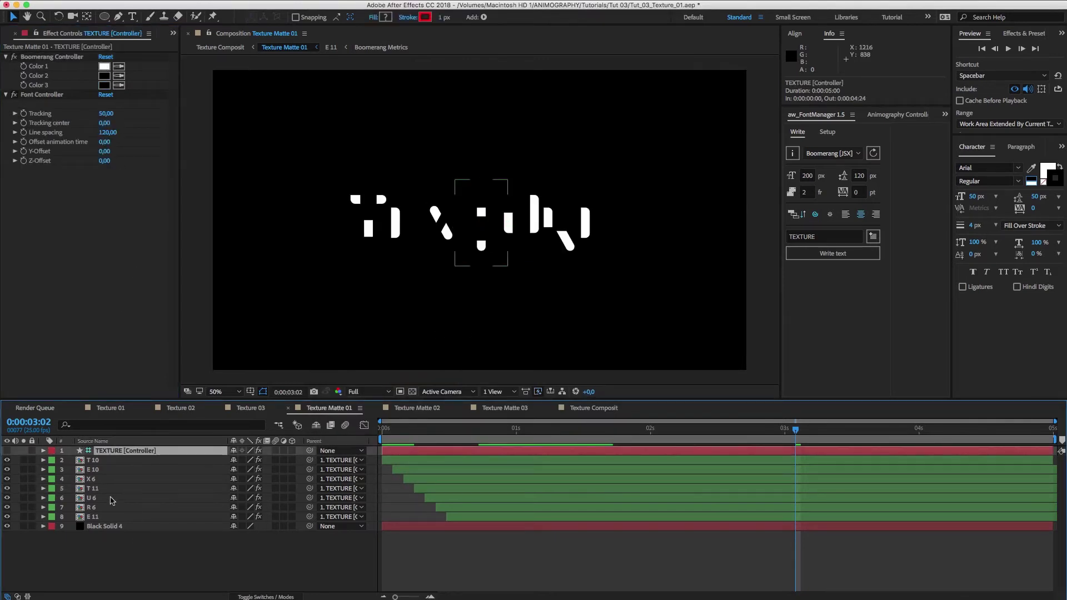
left_click(102, 489)
left_click(45, 57)
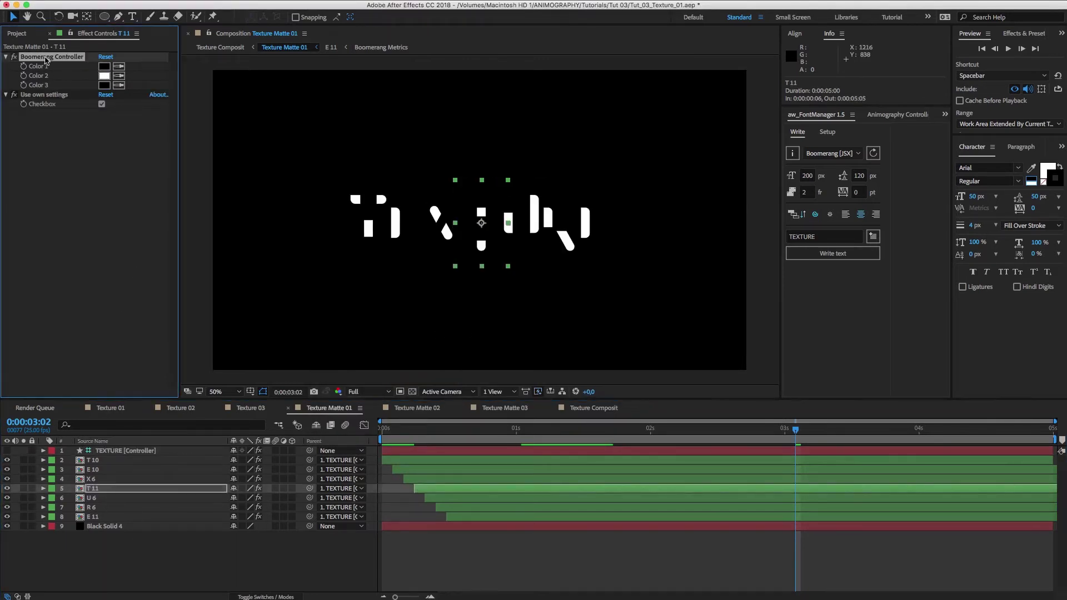
left_click(102, 517)
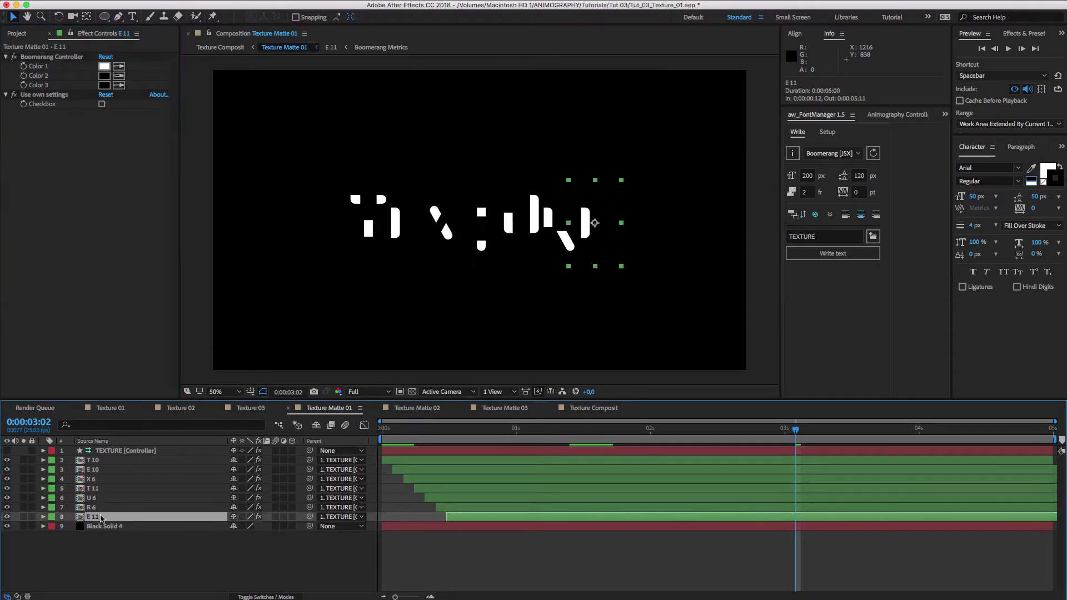
left_click(102, 105)
left_click(59, 56)
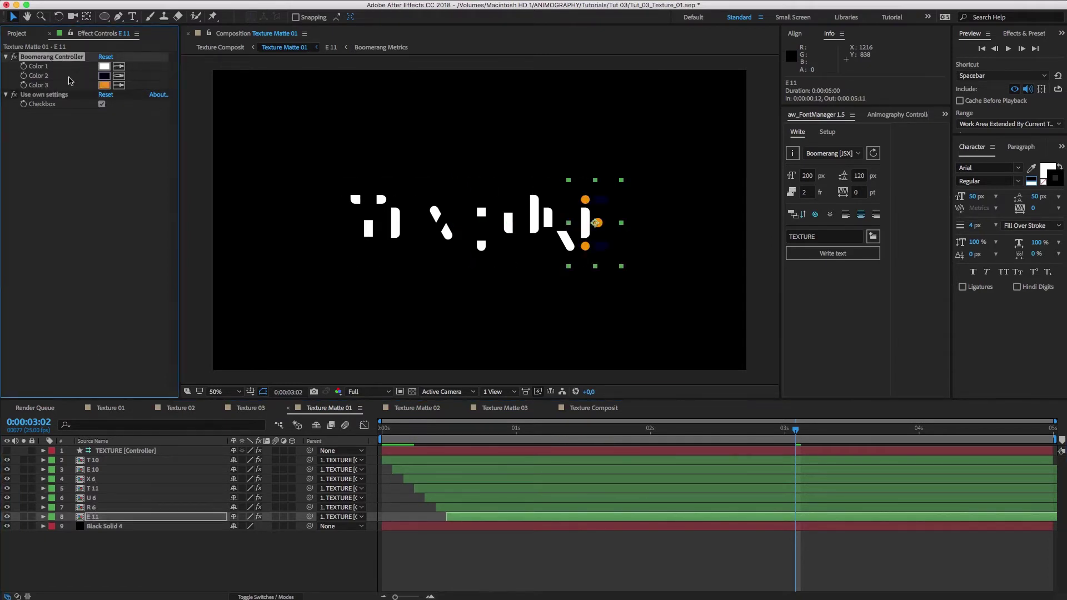
left_click(143, 570)
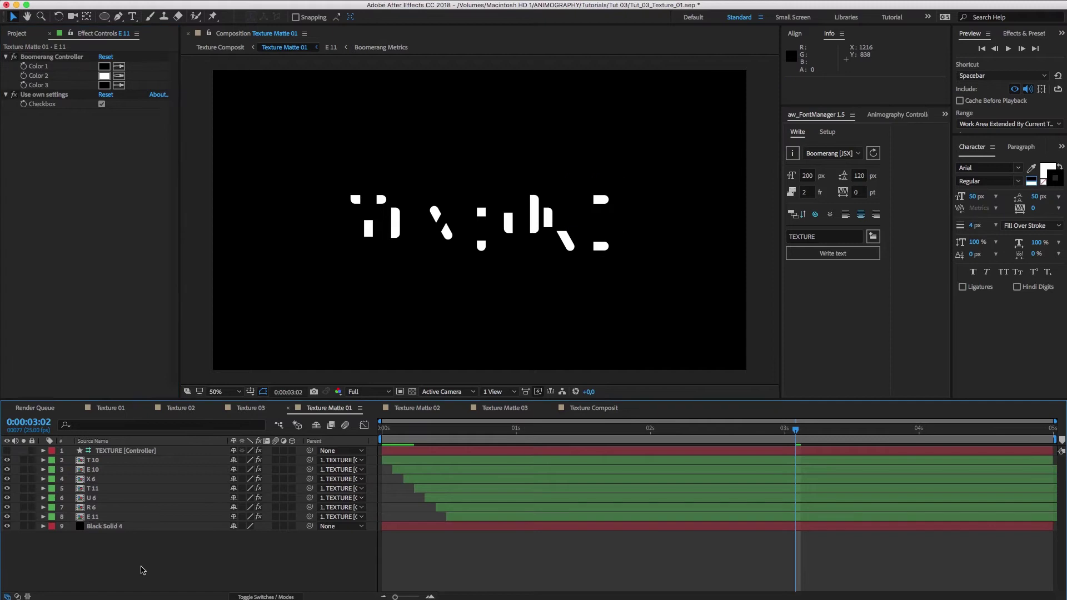
In Texture Matte 02, give T 13 its own colours: Color 3 white, Color 2 black
left_click(423, 408)
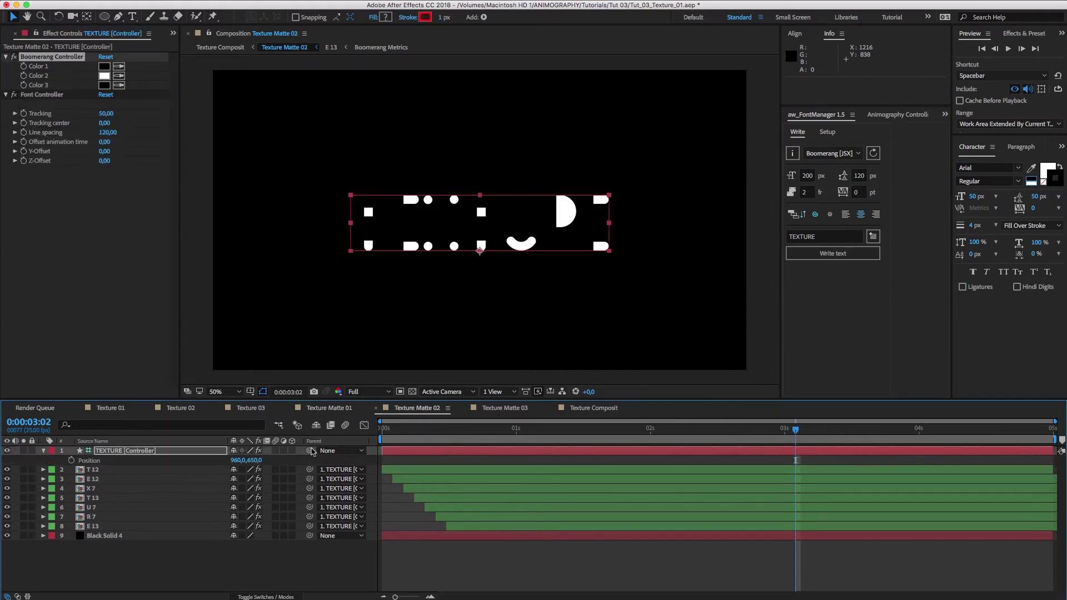
left_click(97, 498)
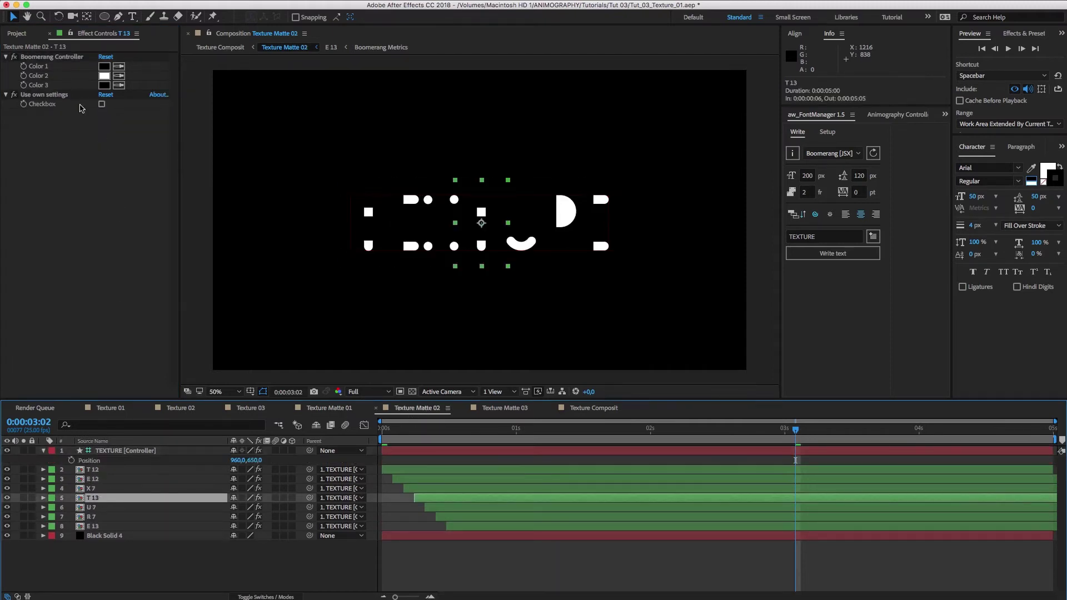
left_click(101, 104)
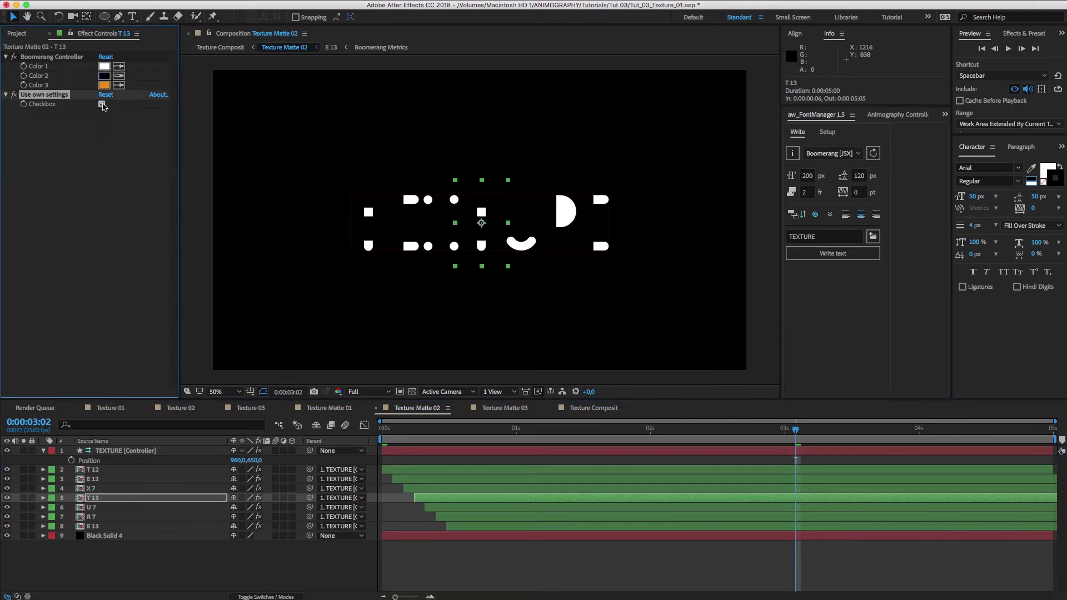
left_click(66, 57)
left_click(118, 85)
left_click(117, 84)
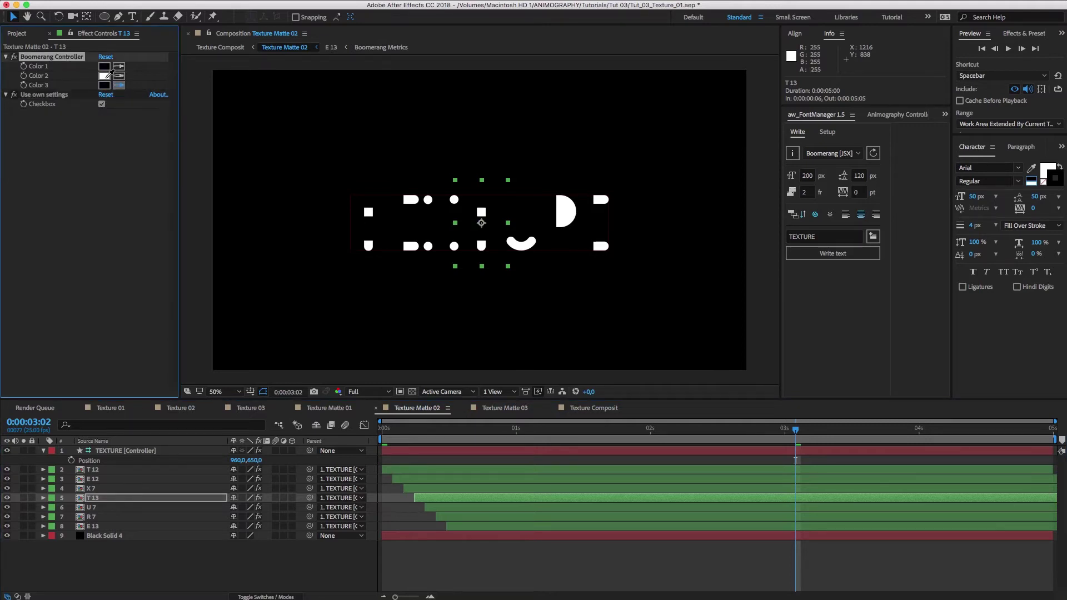
left_click(119, 75)
left_click(110, 63)
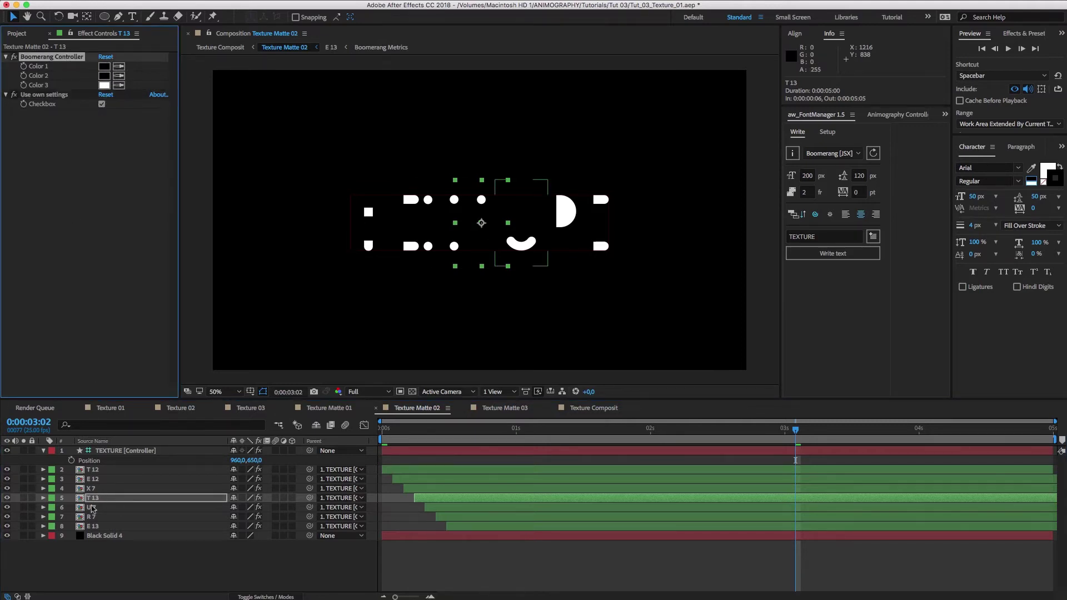
Enable Use own settings on the E 13 letter layer
left_click(93, 526)
left_click(42, 58)
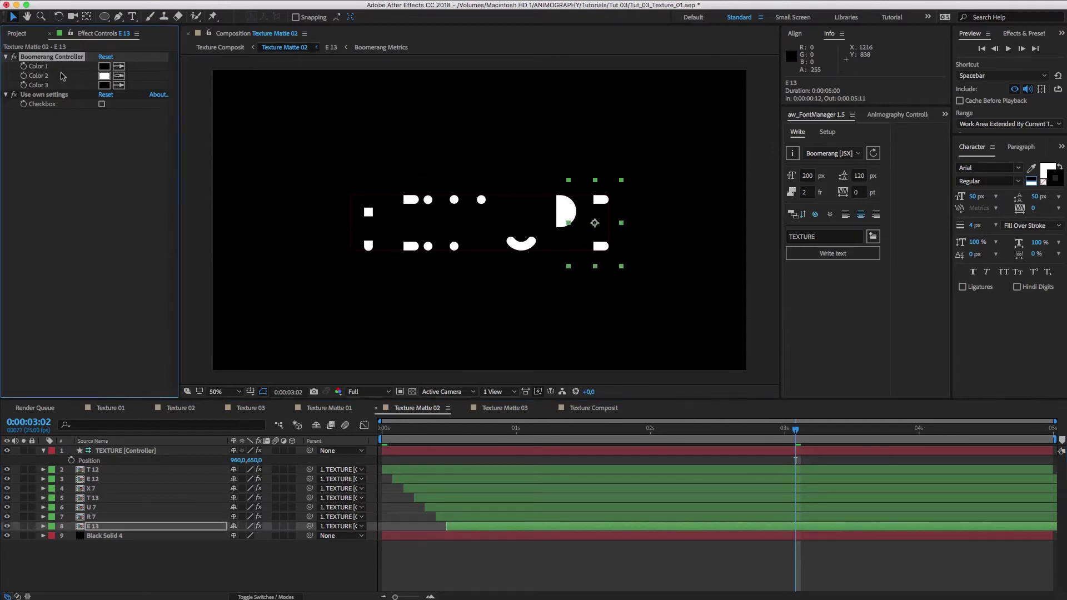
left_click(102, 105)
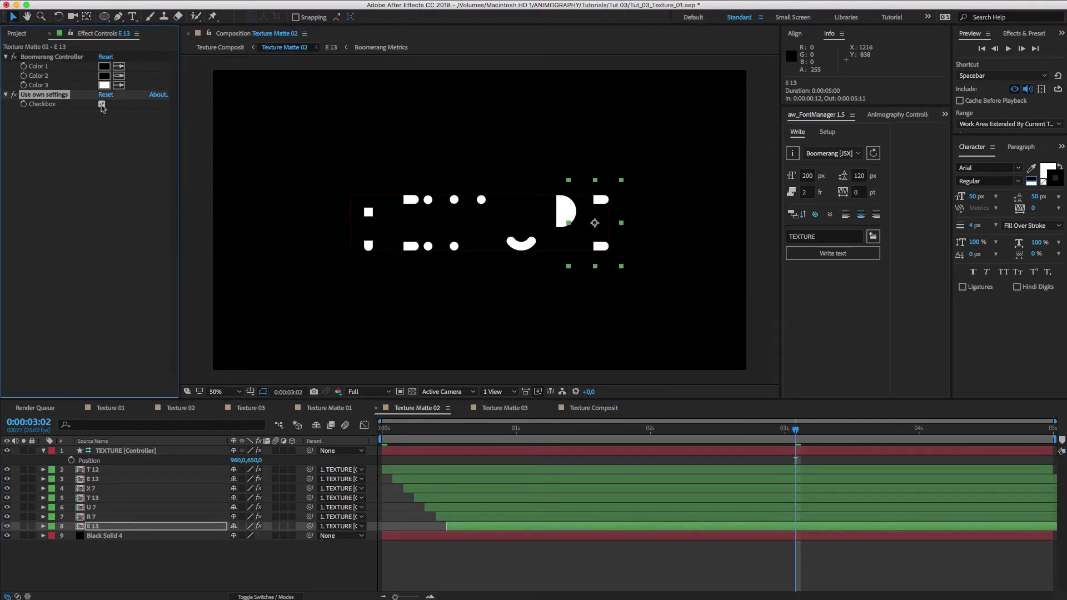
In Texture Matte 03, give T 15 its own settings with first colour white and third colour black
left_click(513, 409)
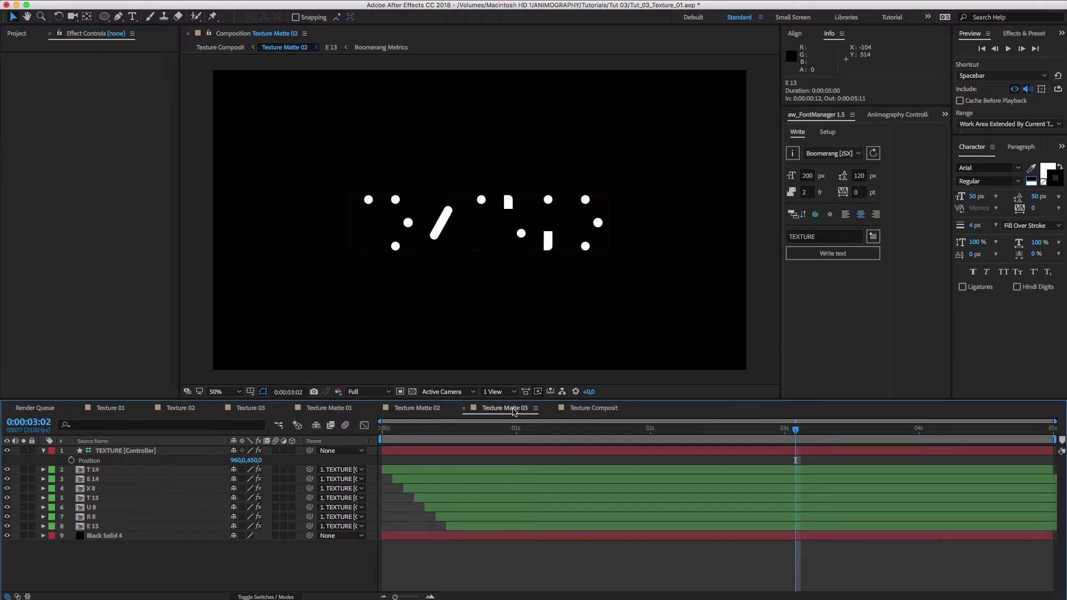
left_click(107, 498)
left_click(102, 105)
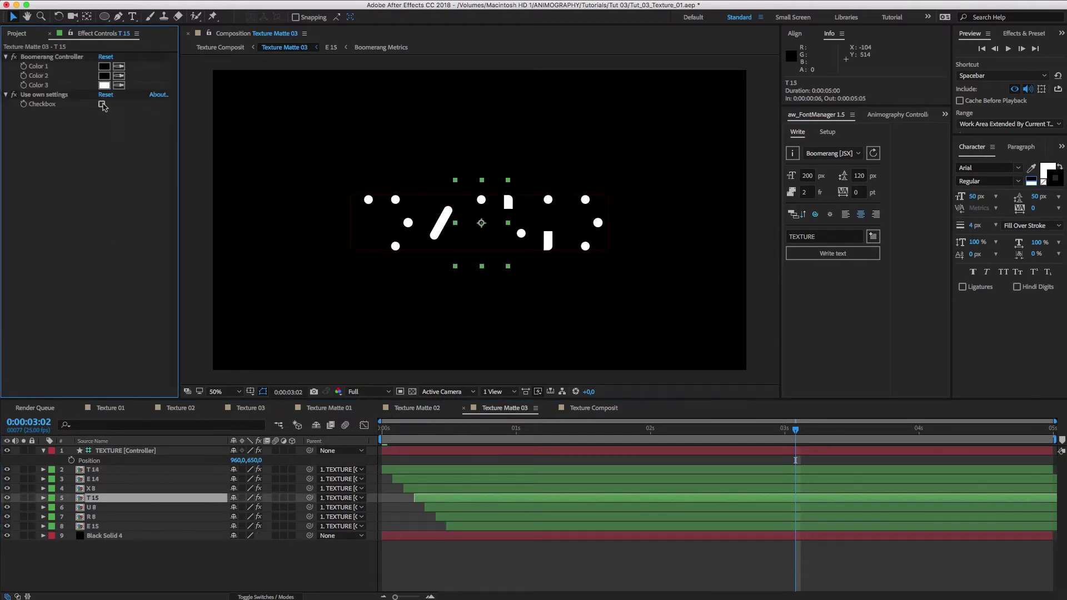
left_click(69, 57)
left_click(118, 66)
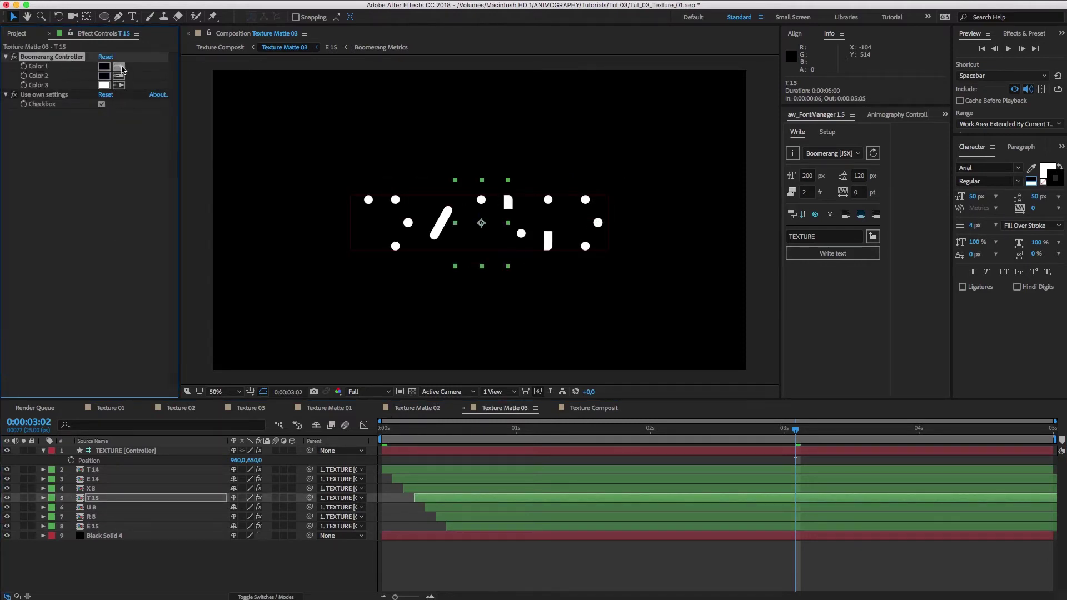
left_click(104, 85)
left_click(107, 77)
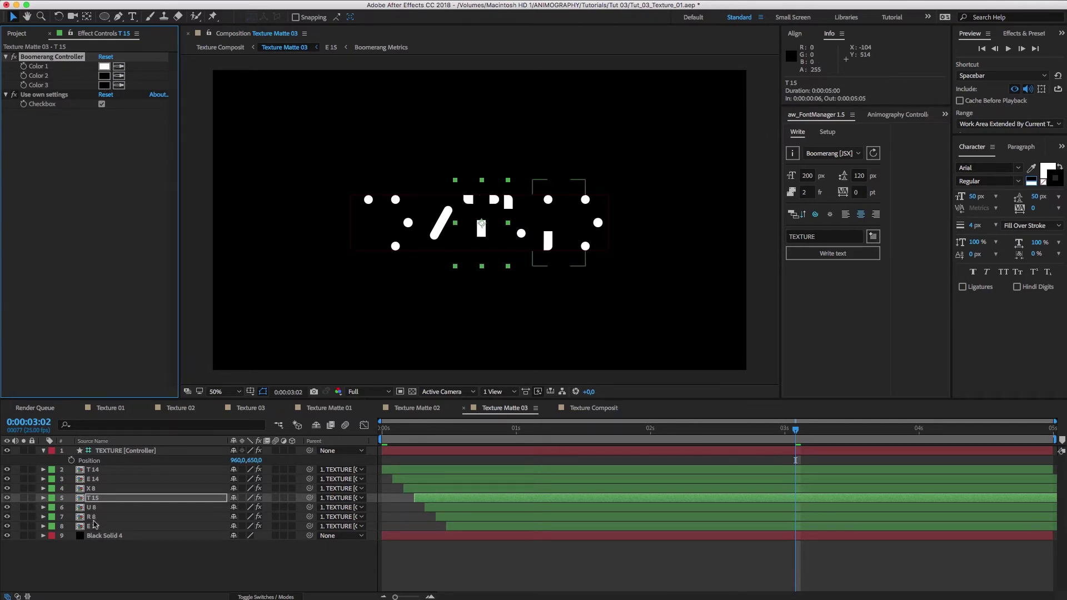
Switch the last letter, E 15, to use its own settings as well
left_click(93, 527)
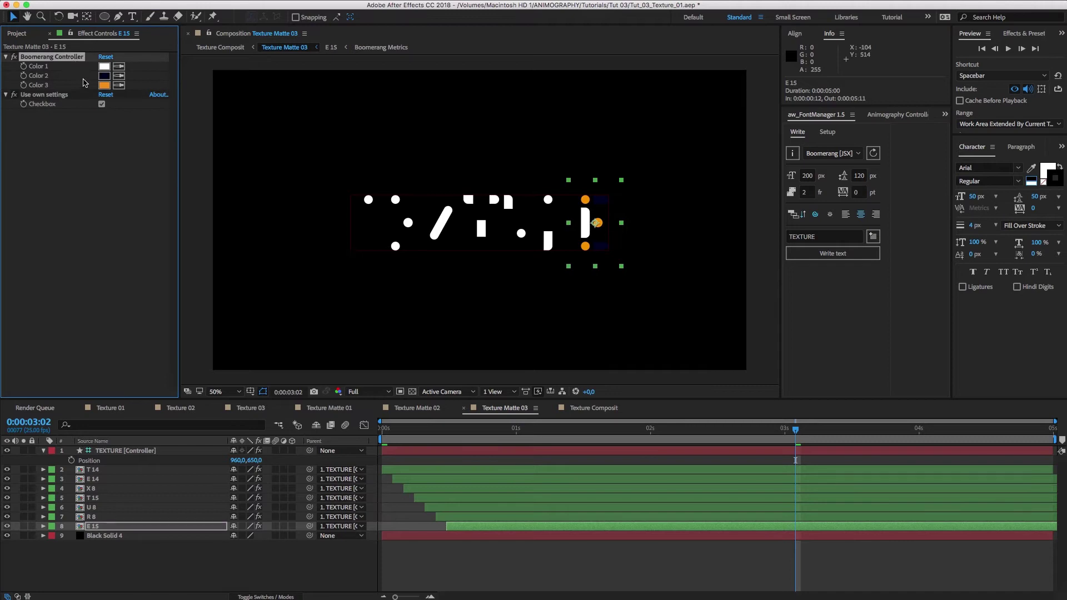
left_click(102, 104)
left_click(117, 452)
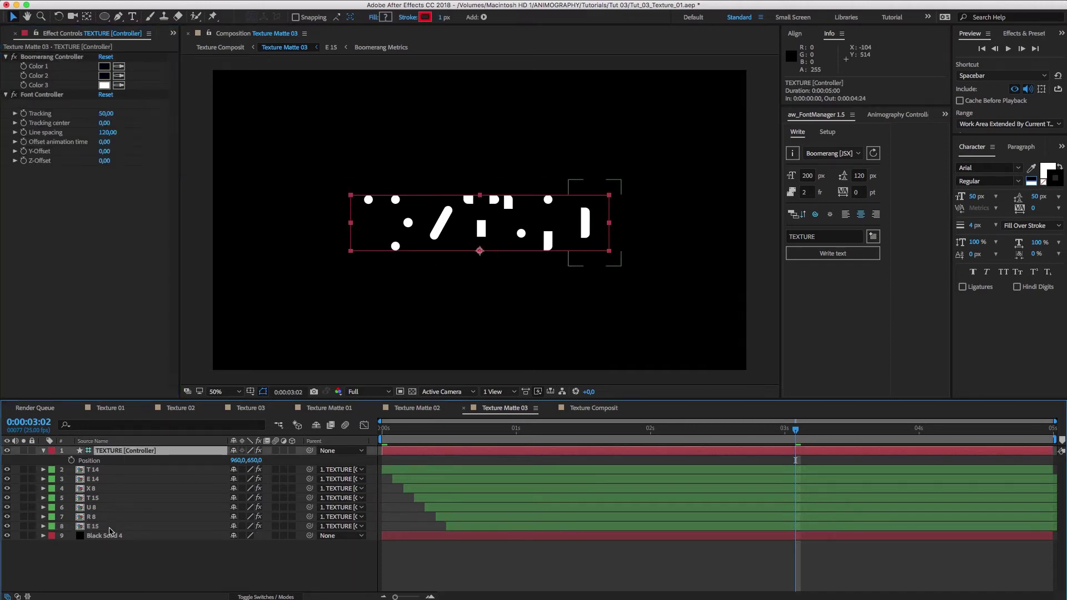
left_click(112, 527)
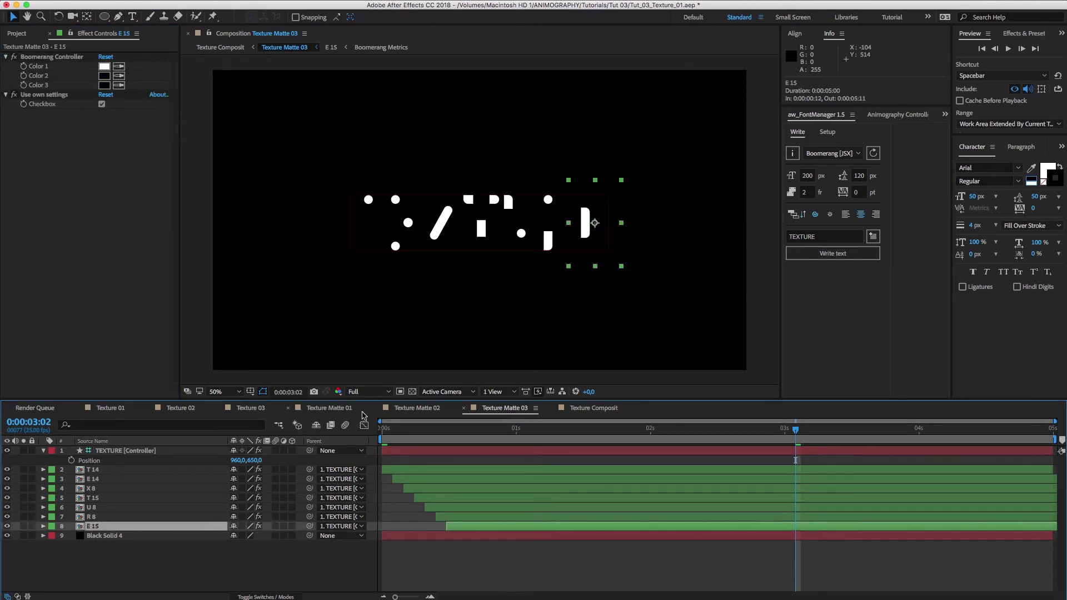
left_click(599, 410)
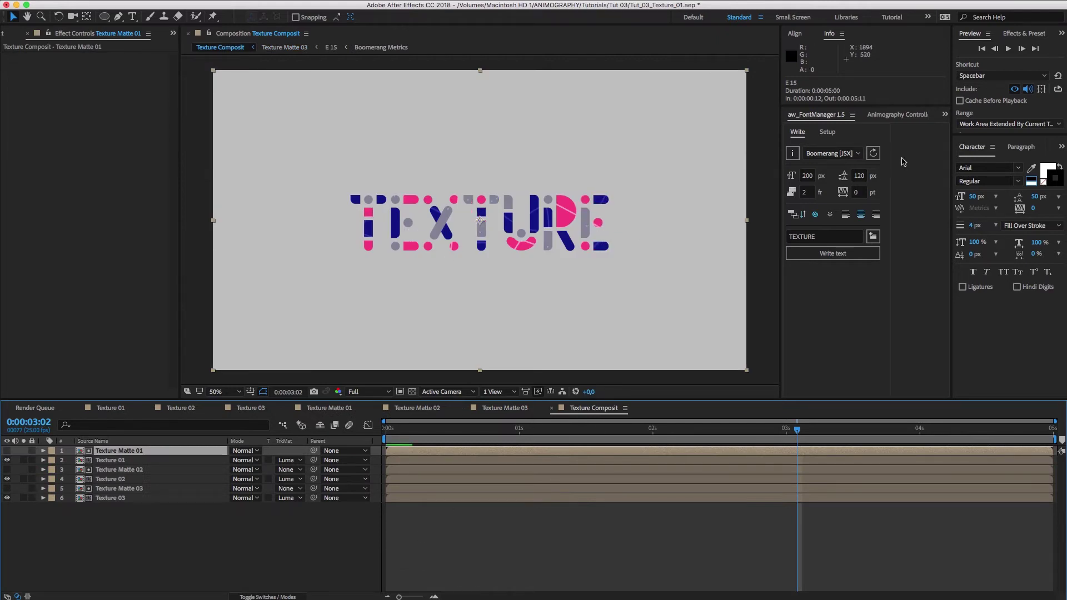
Play the Texture Composit preview to watch the coloured TEXTURE title animate
left_click(1007, 50)
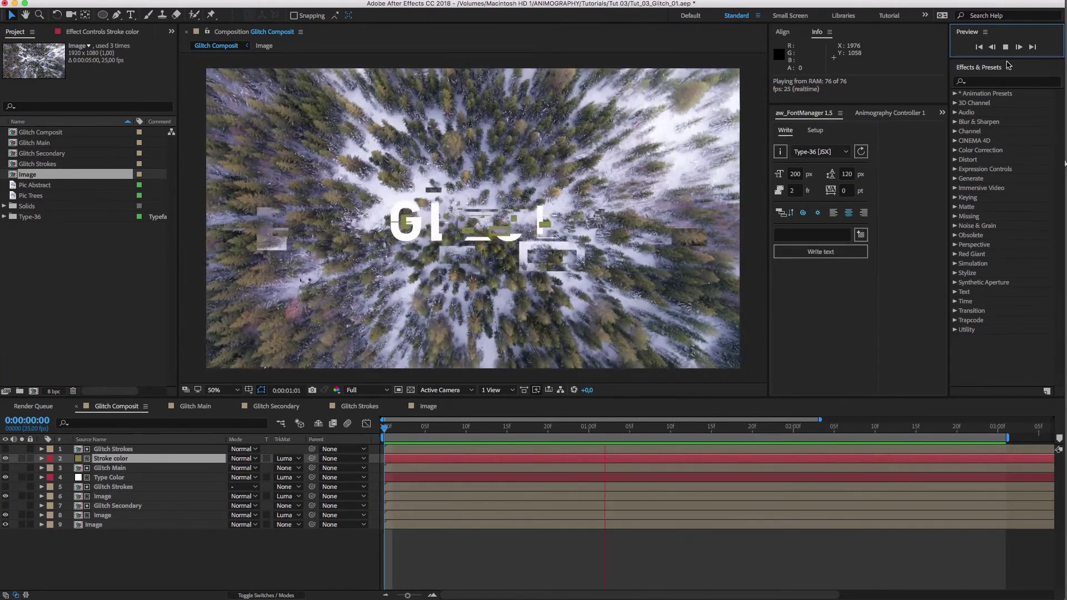
Stop playback, select Glitch Composit through Image in the Project panel, and delete them
key("space")
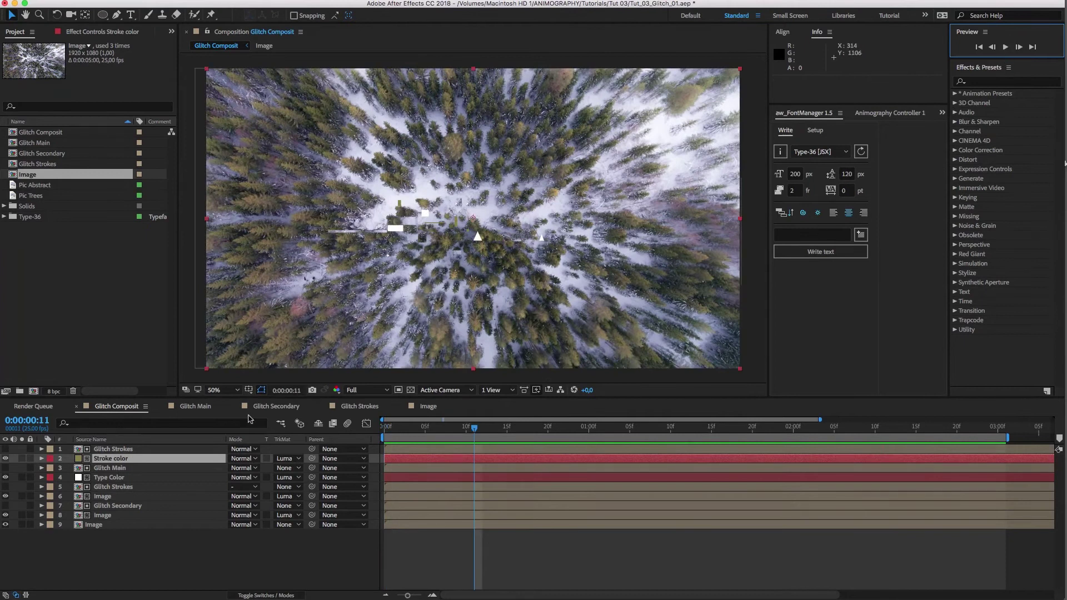
left_click(31, 133)
left_click(53, 173, "shift")
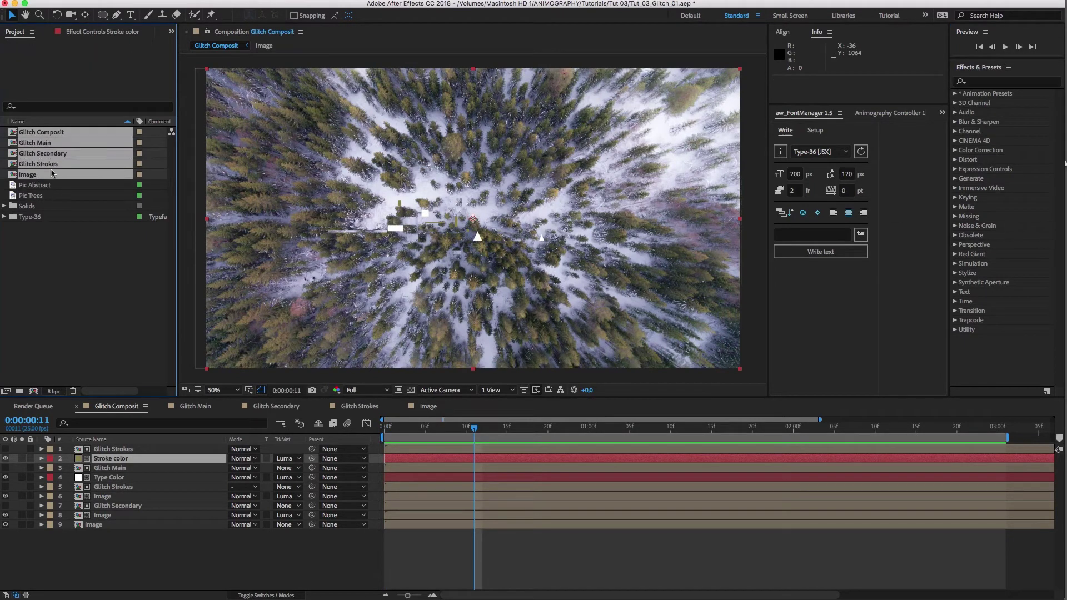
key("Delete")
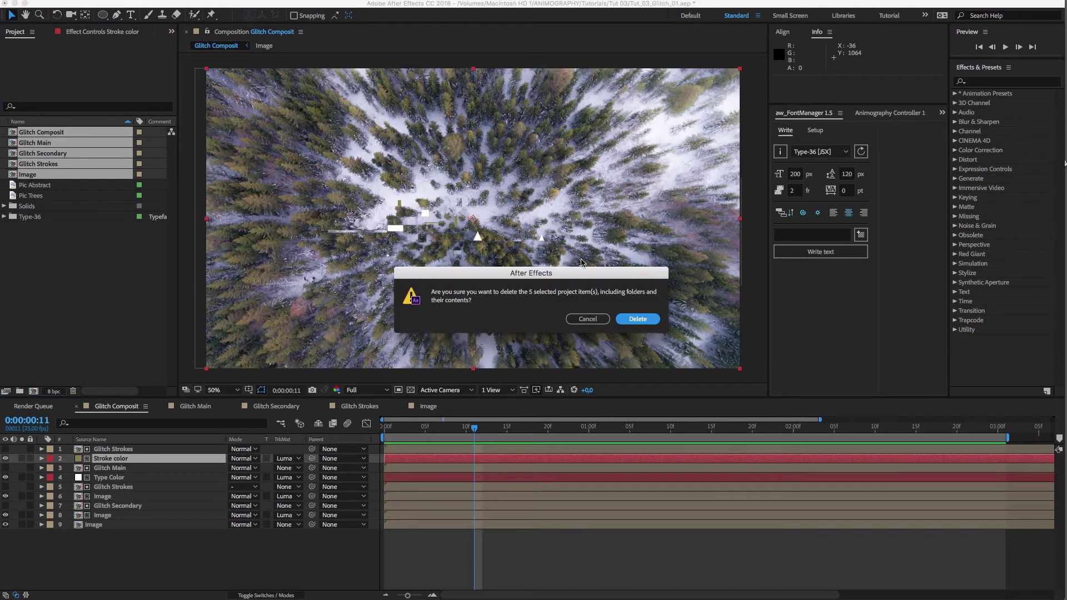
Confirm the deletion and create a new composition named Main Matte
left_click(642, 320)
left_click(397, 246)
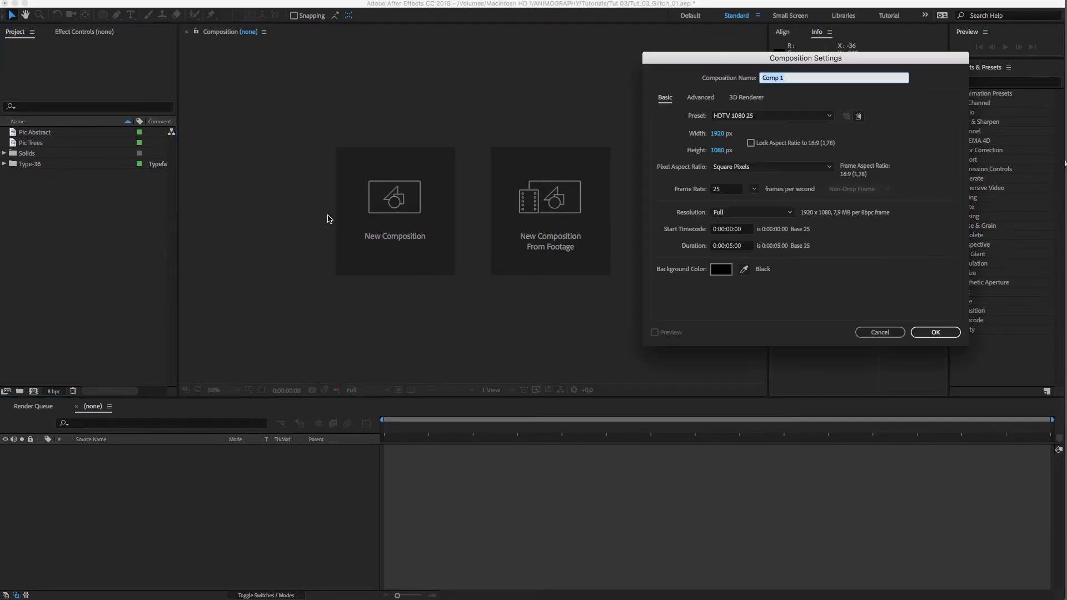
type("Main Matte")
left_click(934, 333)
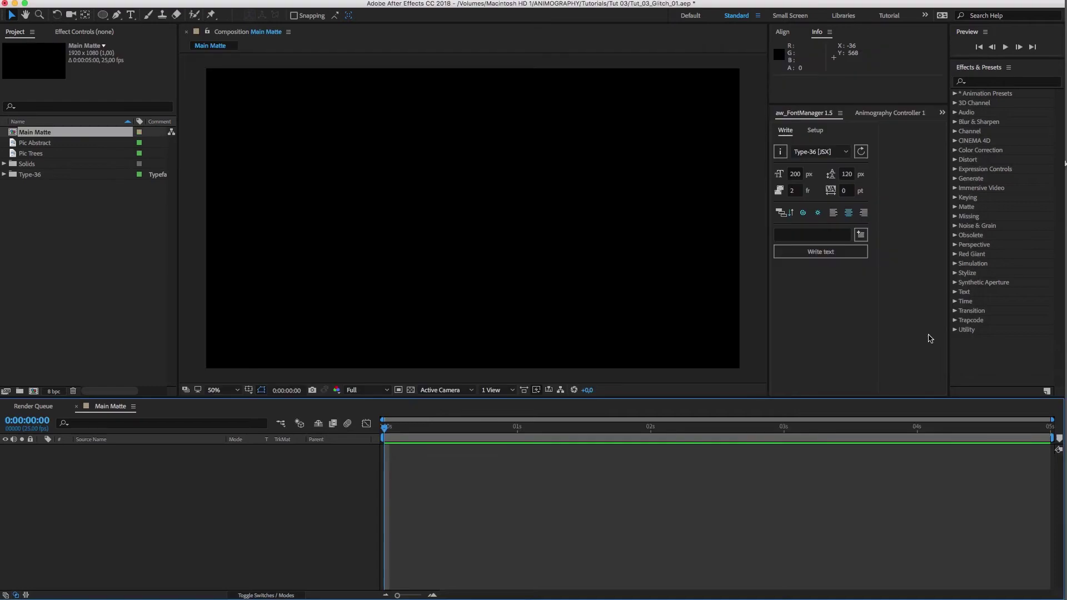
Generate GLITCH letter layers with aw_FontManager's Write text
left_click(816, 236)
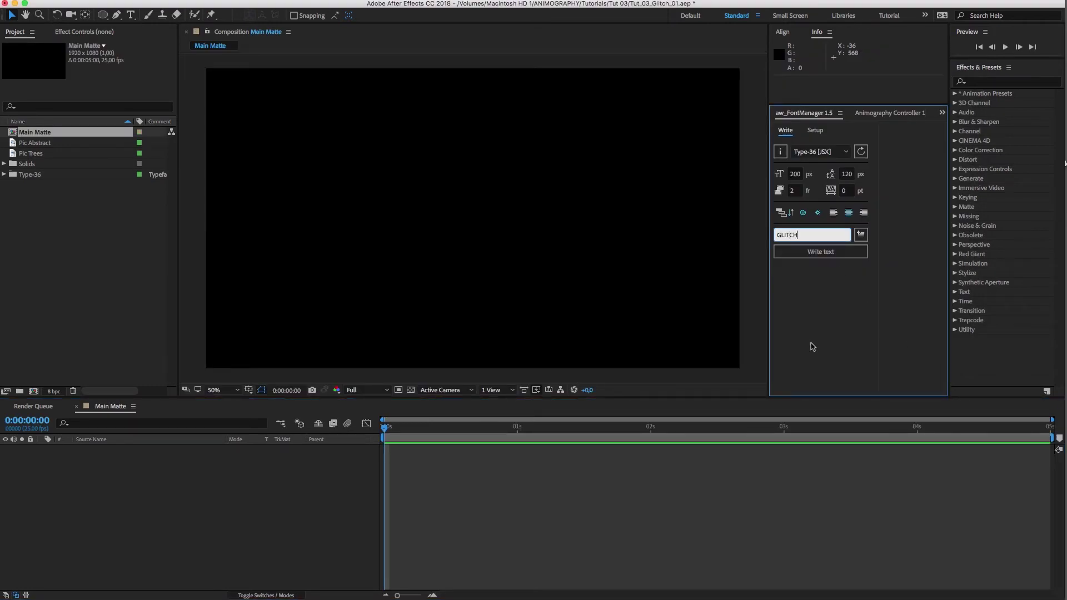
type("GLITCH")
left_click(827, 256)
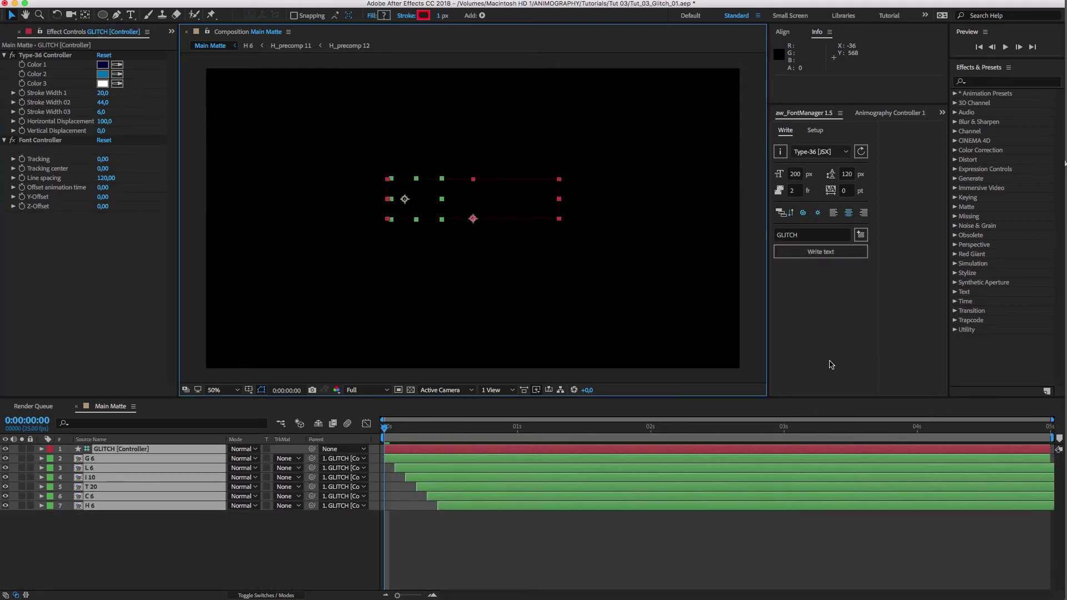
Create a Secondary Matte composition and generate GLITCH letter layers in it
key("super+n")
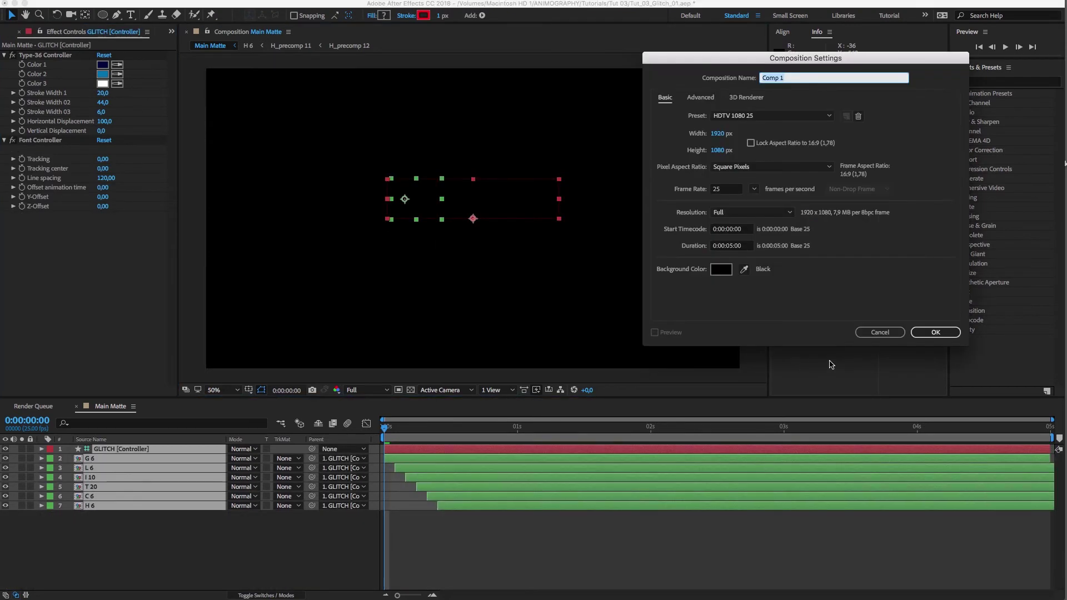
type("Secondary Matte")
left_click(936, 332)
left_click(823, 253)
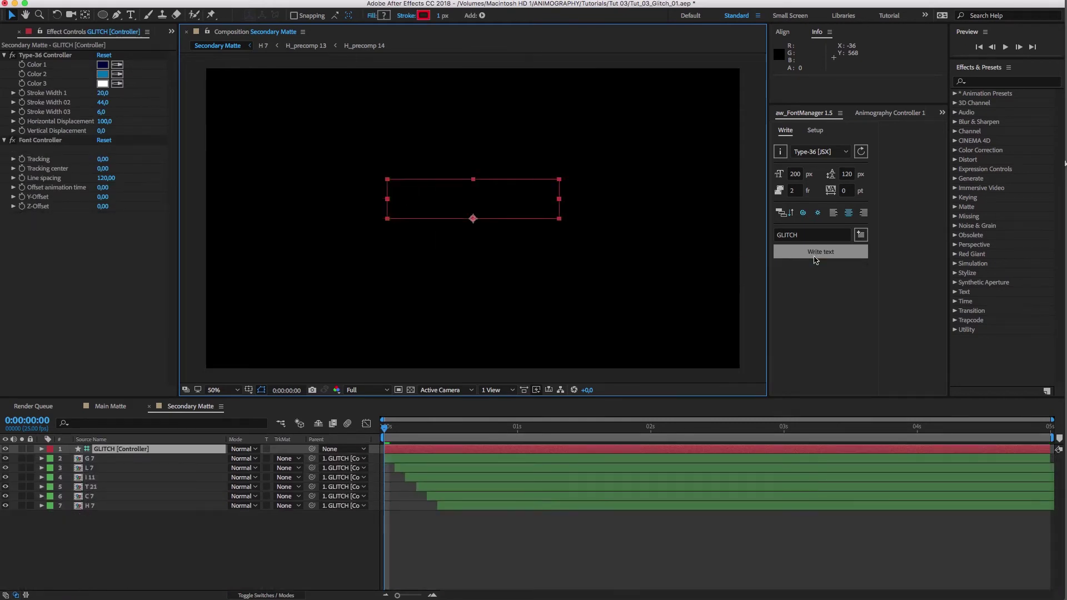
Create a Strokes Matte composition with its own generated GLITCH letter layers
key("super+n")
type("Strokes Matte")
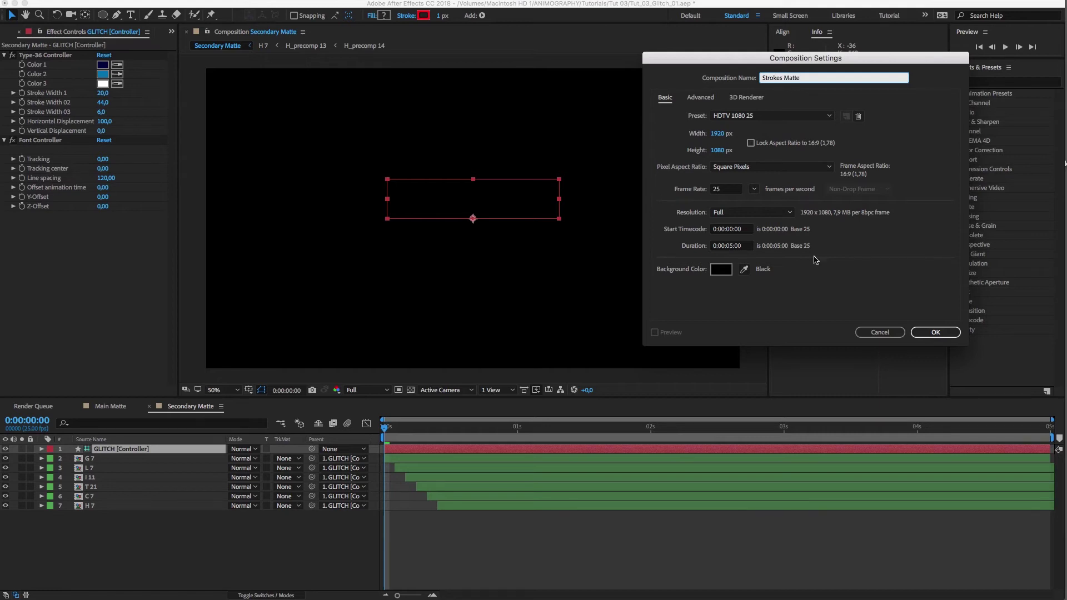
left_click(934, 334)
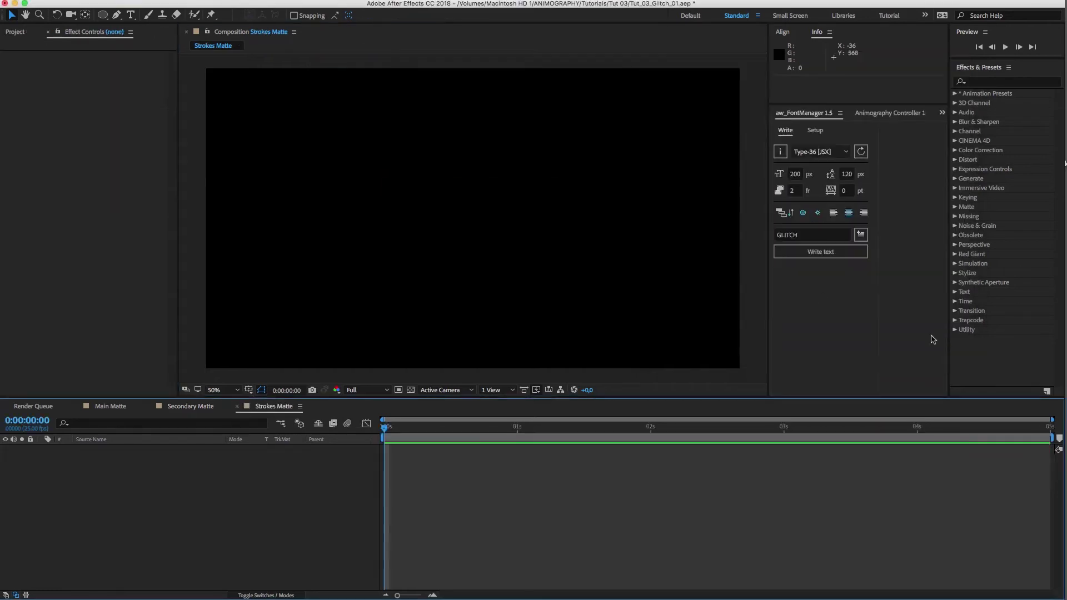
left_click(825, 255)
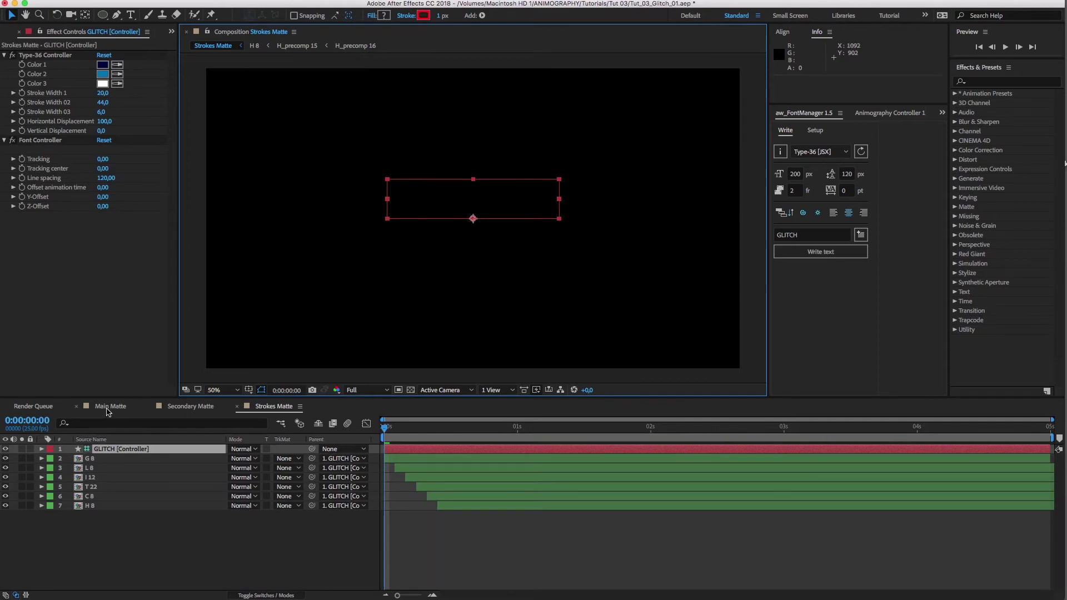
In Main Matte, set the GLITCH controller's Color 1 to white and Colors 2 and 3 to black
left_click(109, 406)
left_click(619, 427)
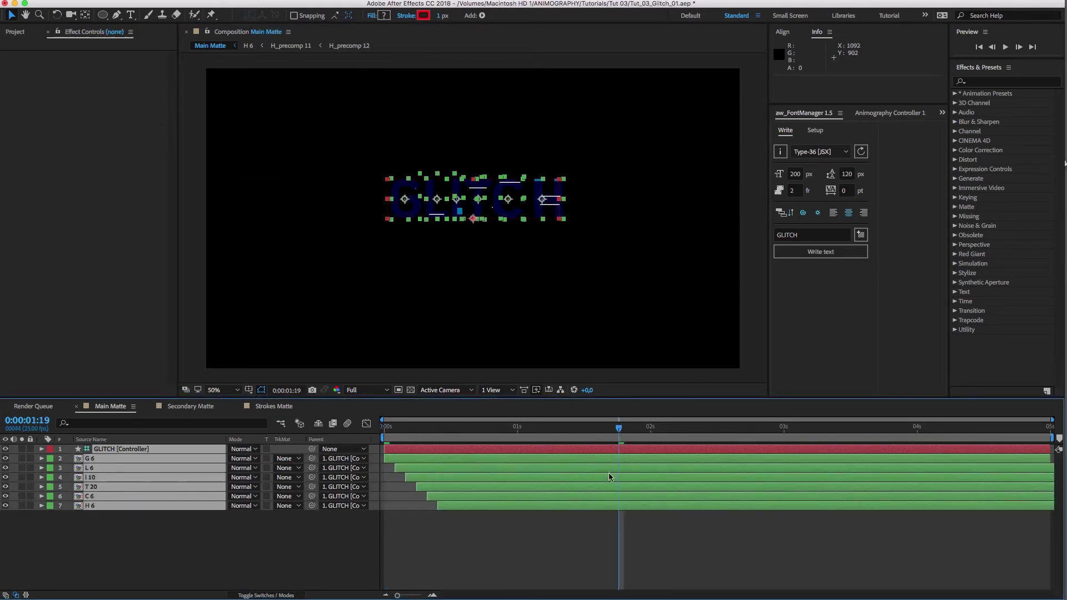
left_click(465, 544)
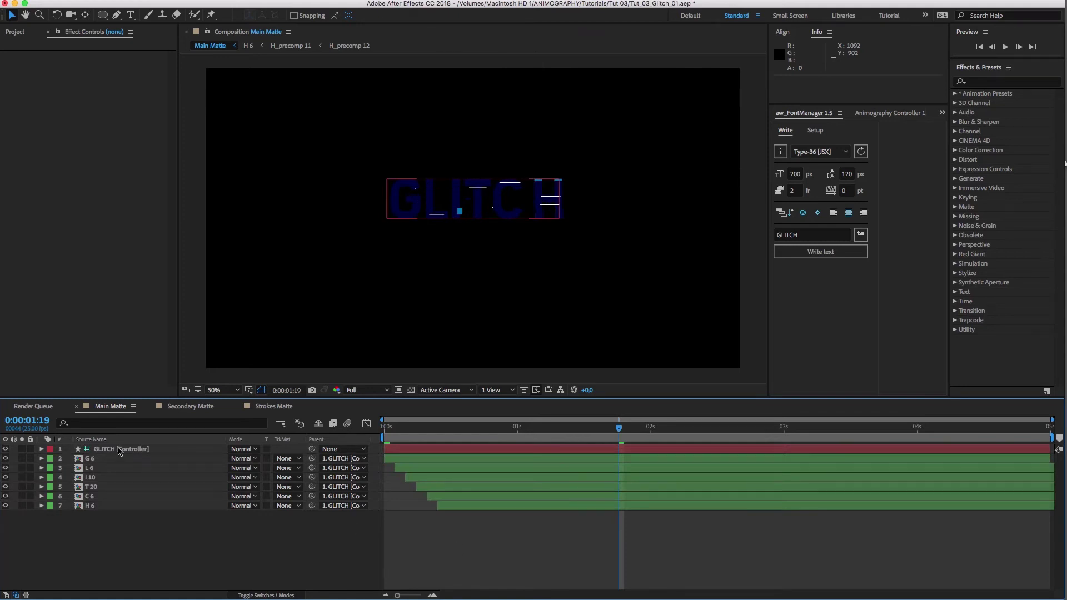
left_click(120, 449)
left_click(117, 65)
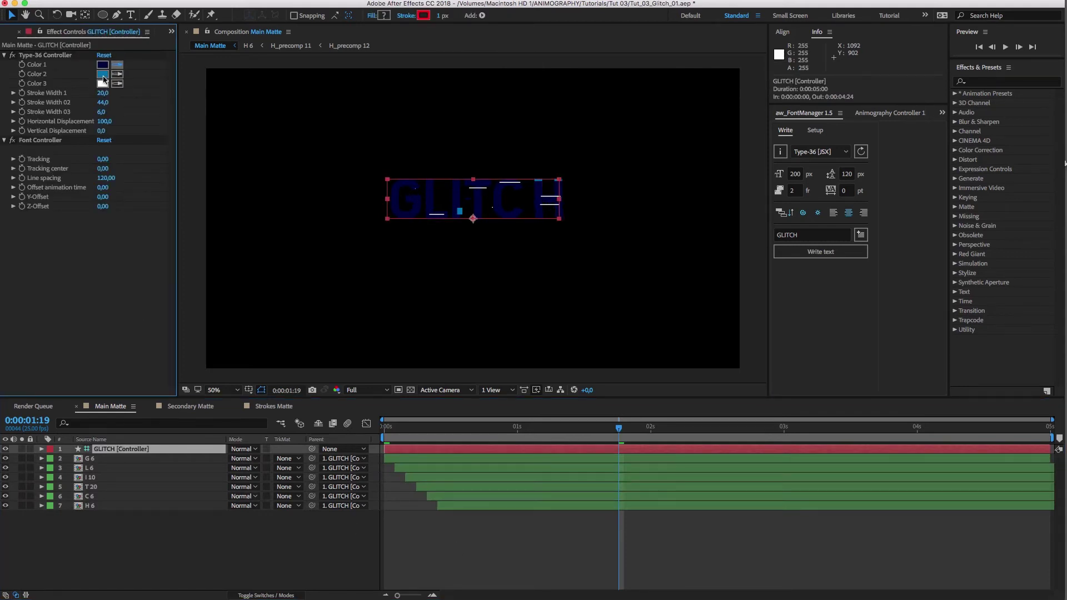
left_click(103, 83)
left_click(103, 74)
left_click_drag(457, 414, 482, 442)
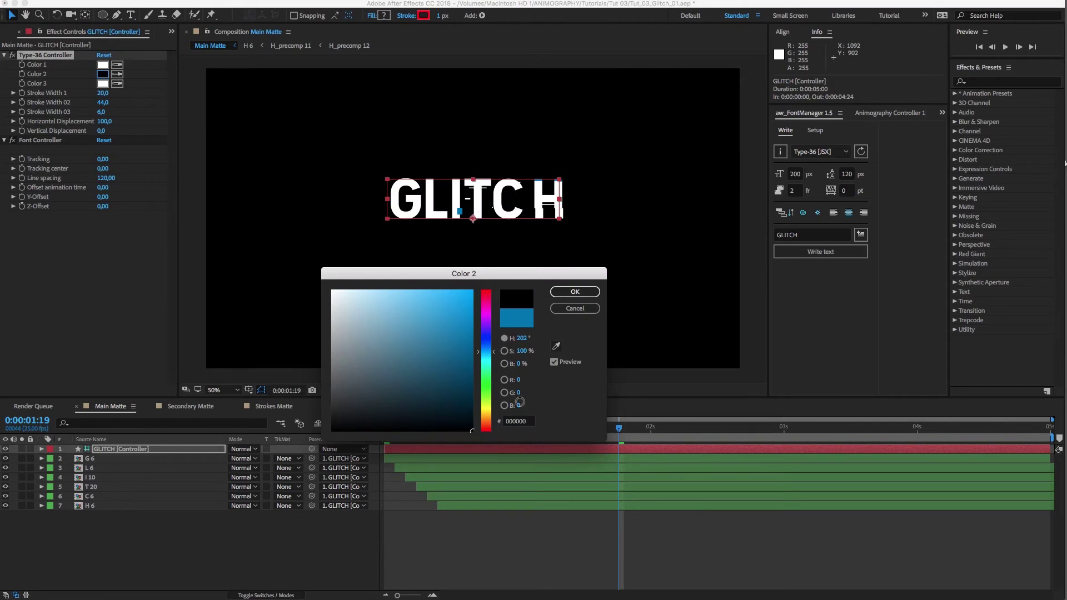
left_click(575, 292)
left_click(117, 84)
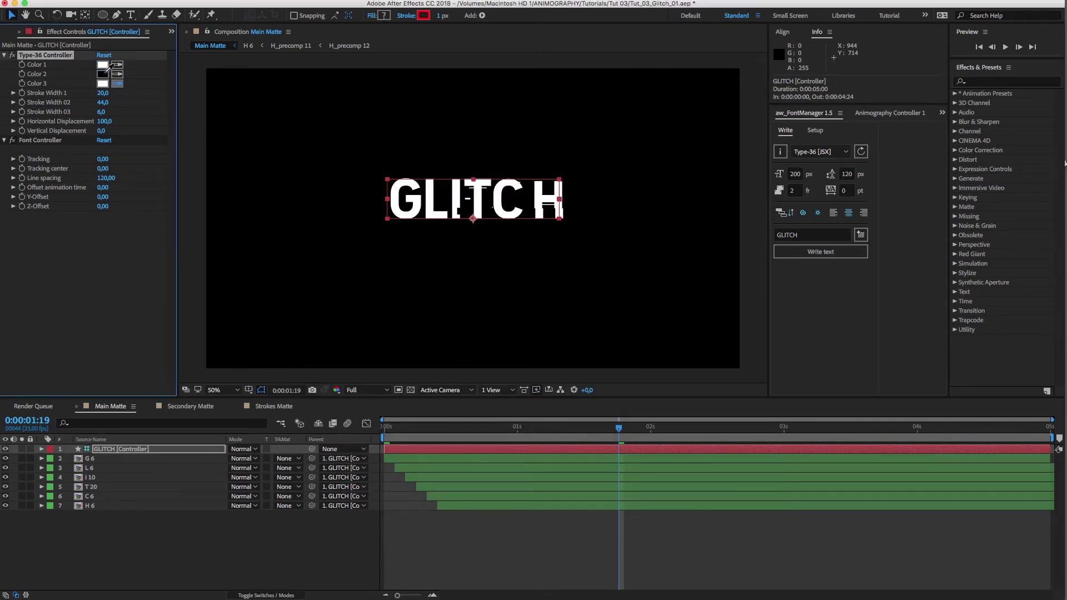
left_click(102, 73)
Add a full-frame black (000000) solid to Main Matte
key("super+y")
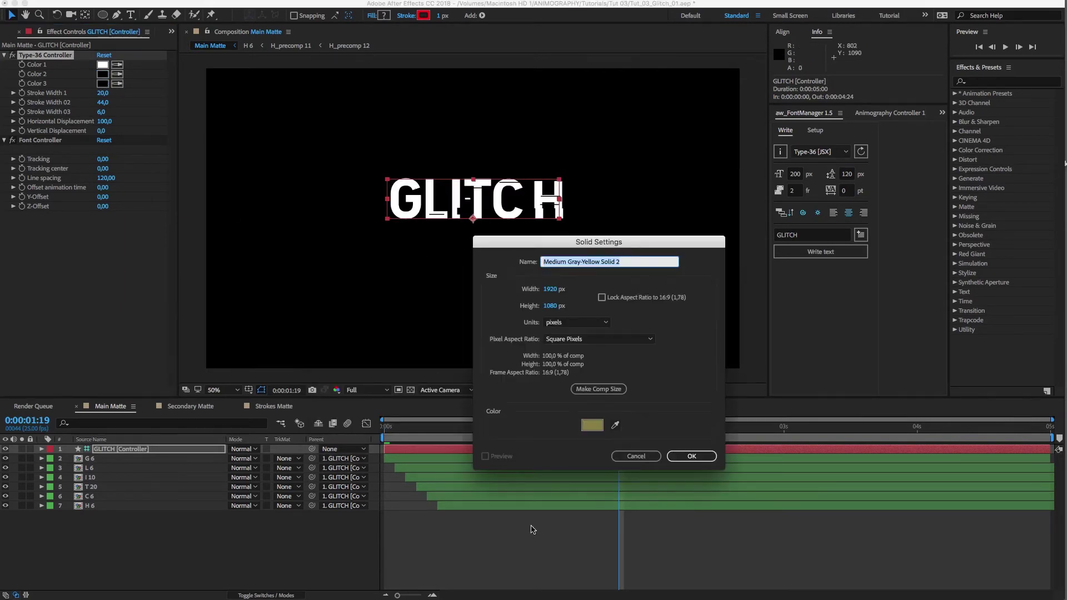
left_click(592, 425)
type("000000")
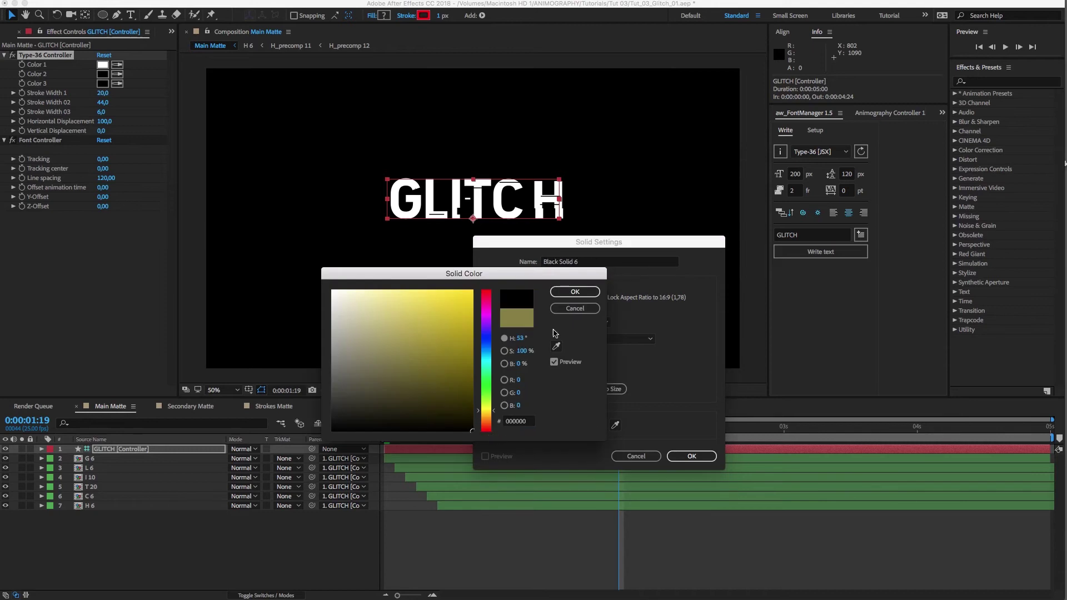
left_click(576, 292)
left_click(691, 455)
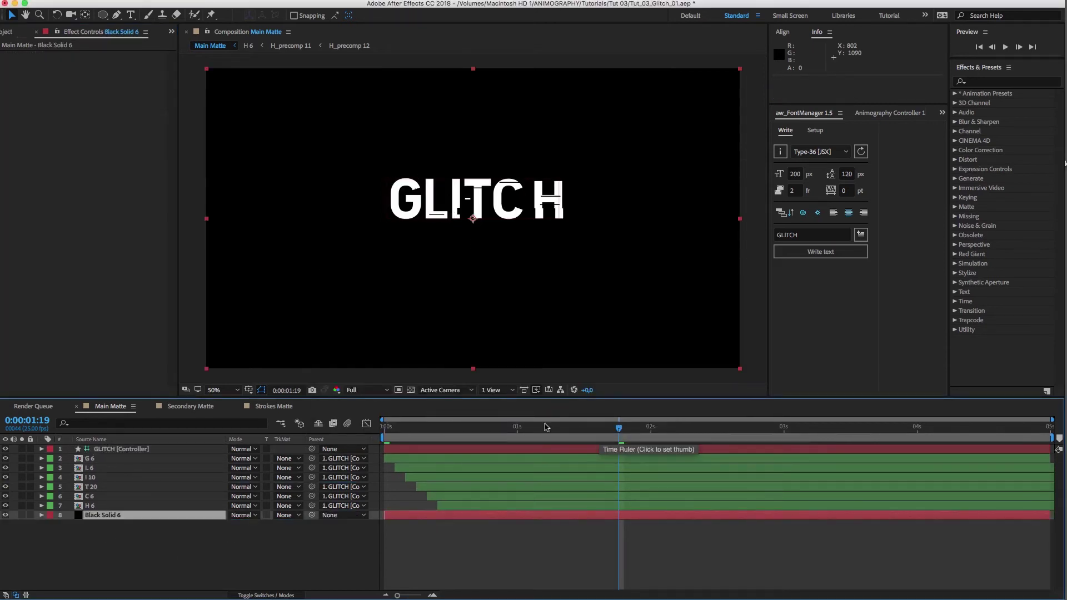
Scrub back to frame 0:00:00:06 and select the GLITCH controller layer
left_click(538, 429)
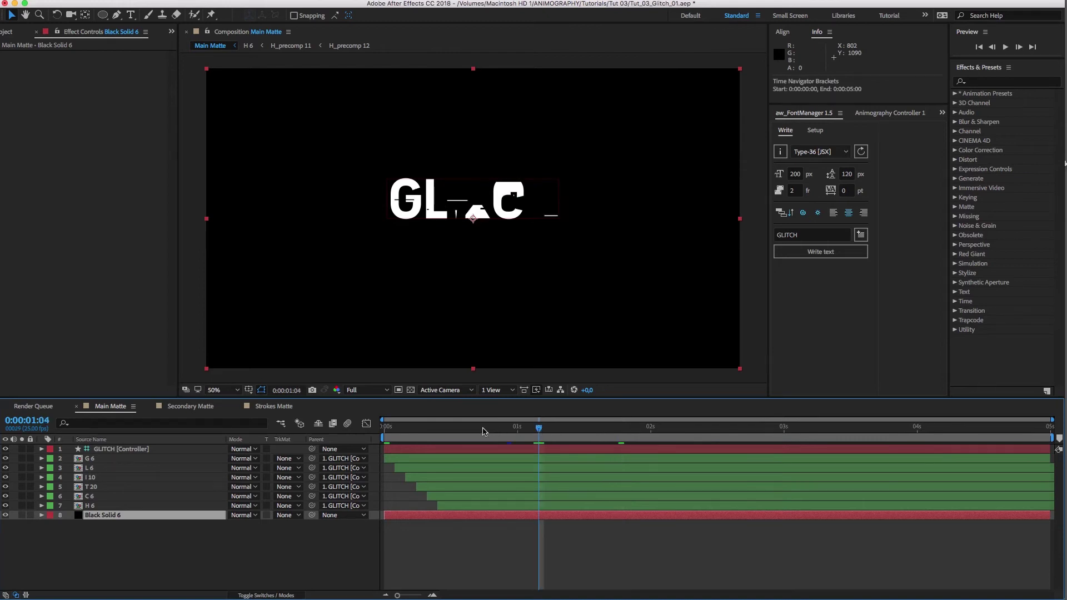
left_click(482, 432)
left_click(417, 429)
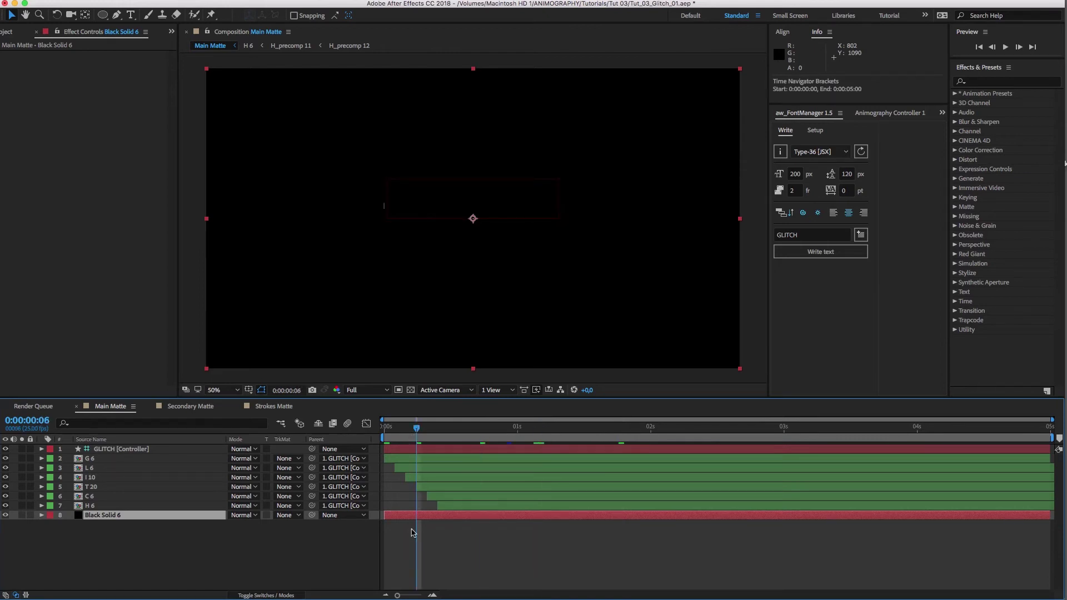
left_click(113, 449)
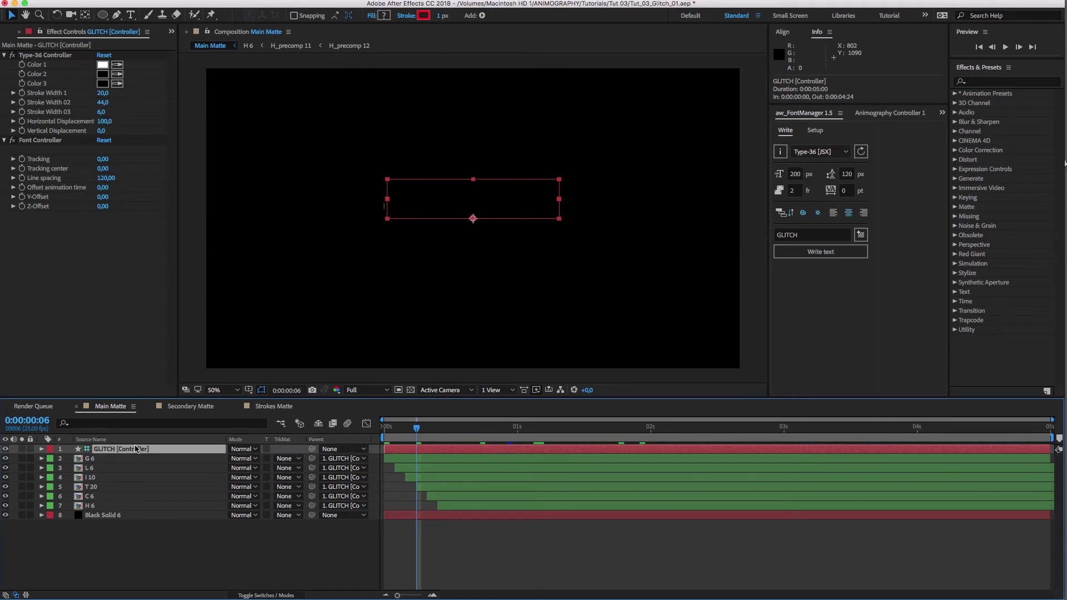
Set the GLITCH controller's Position Y to 620, making it 960, 620
key("p")
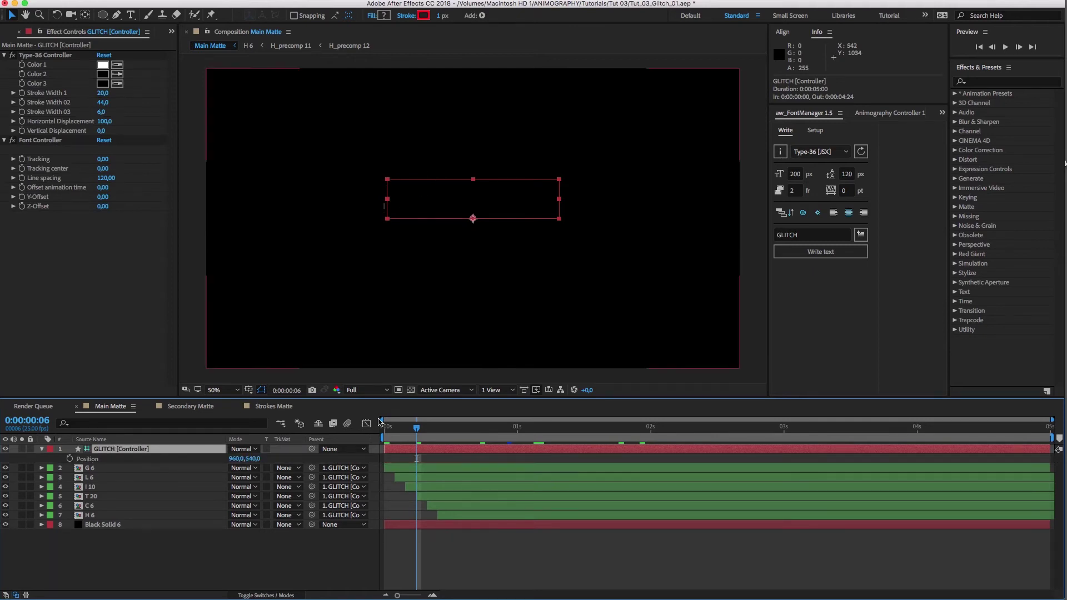
left_click(253, 459)
type("62")
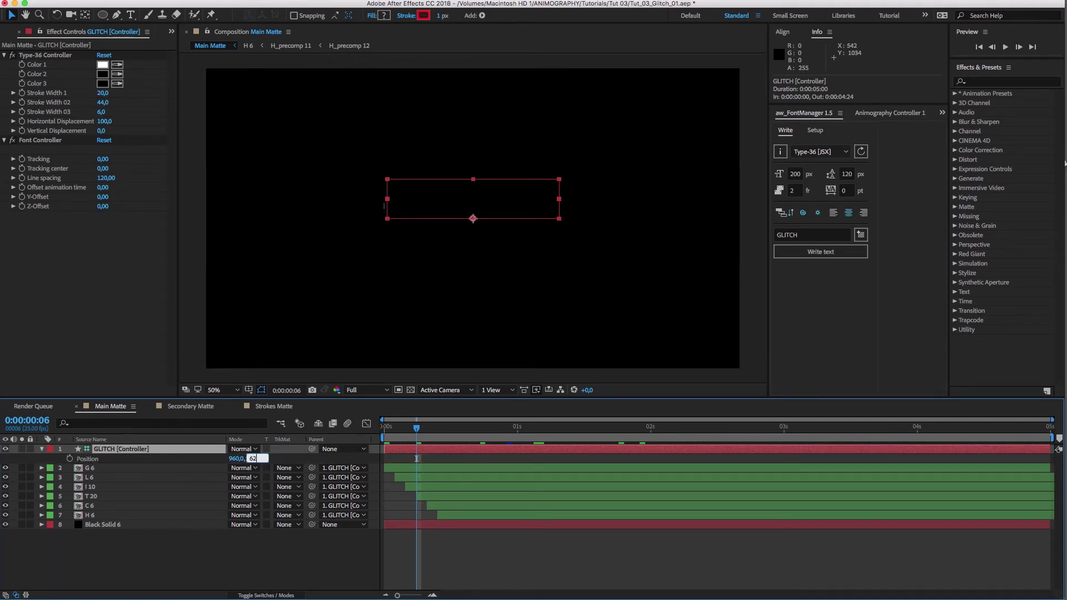
type("0")
key("Return")
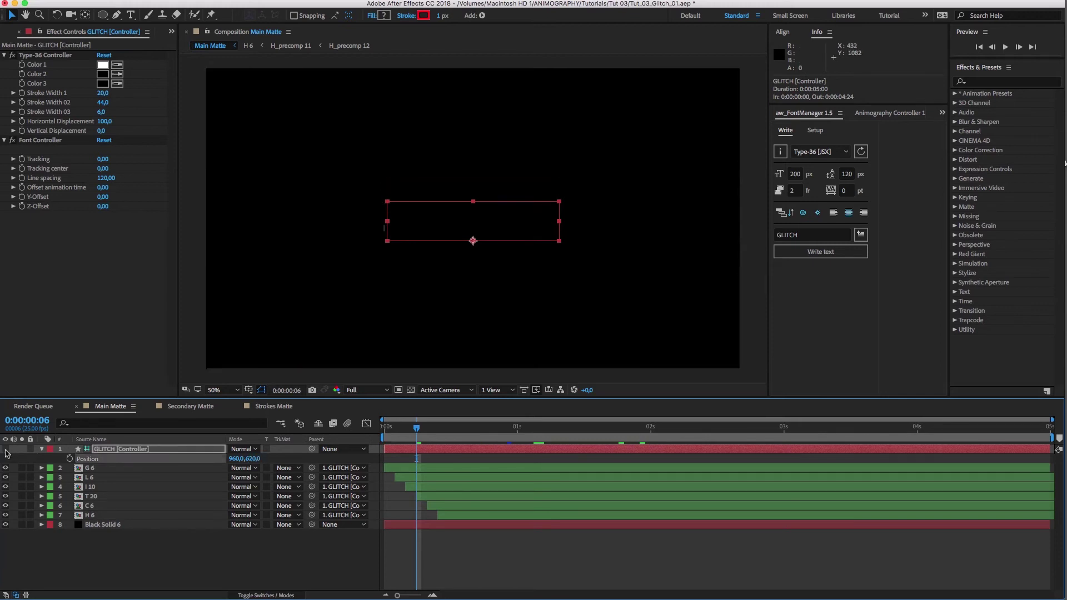
left_click(58, 550)
left_click(121, 449)
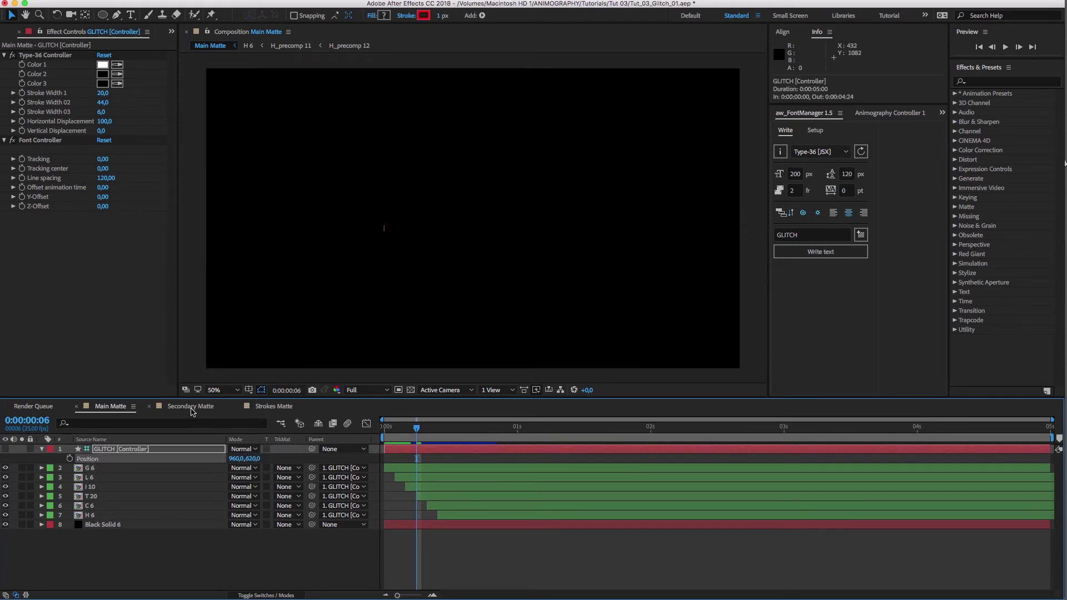
In Secondary Matte, select the GLITCH controller and set Color 1 to black
left_click(185, 406)
left_click(140, 449)
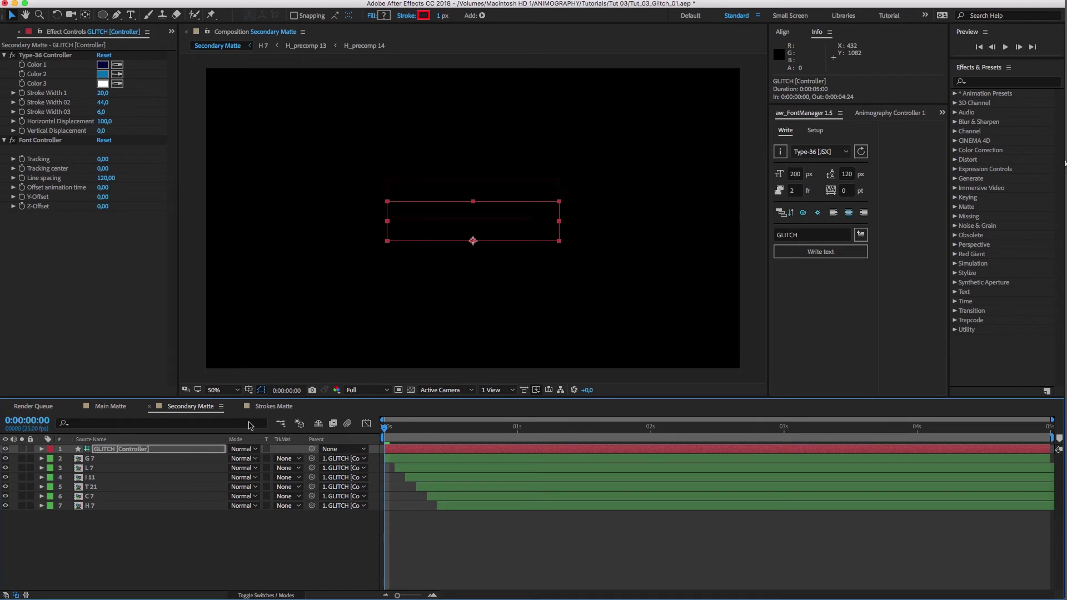
left_click(275, 406)
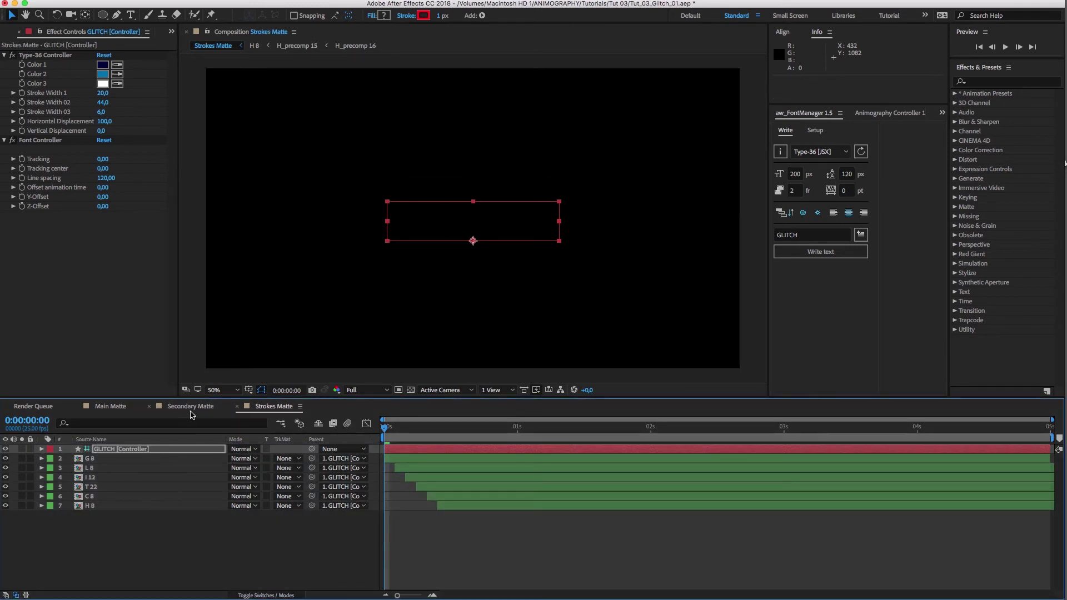
left_click(190, 410)
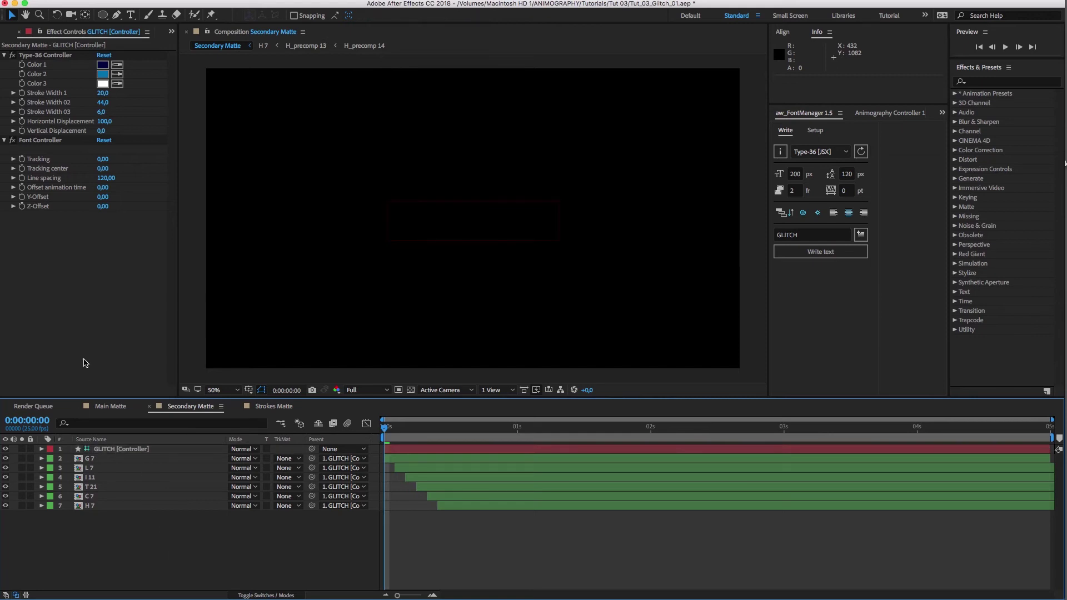
left_click(105, 450)
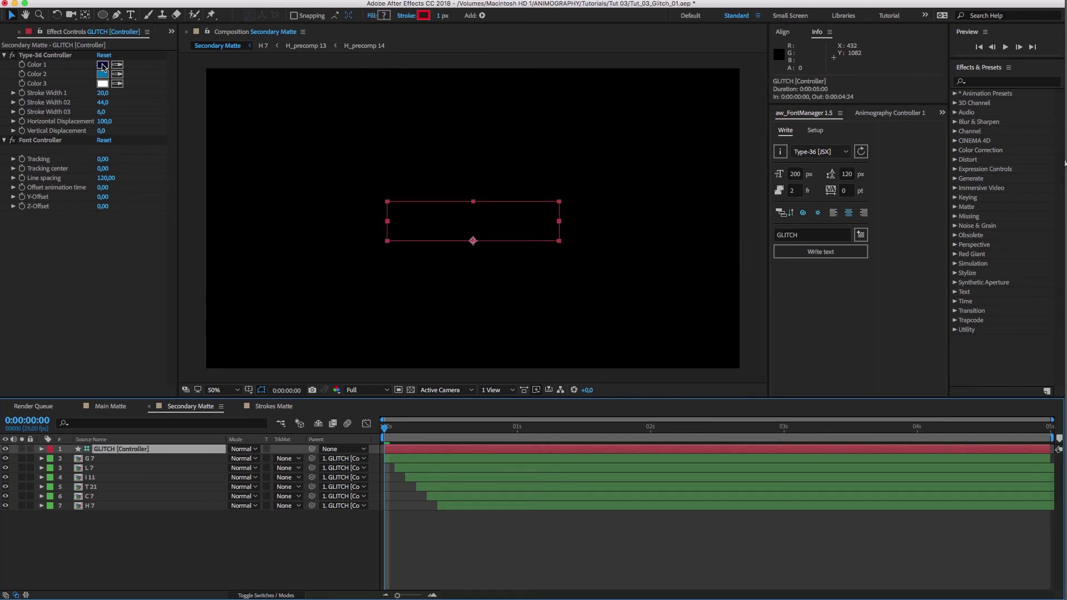
left_click(102, 65)
left_click_drag(457, 395, 482, 438)
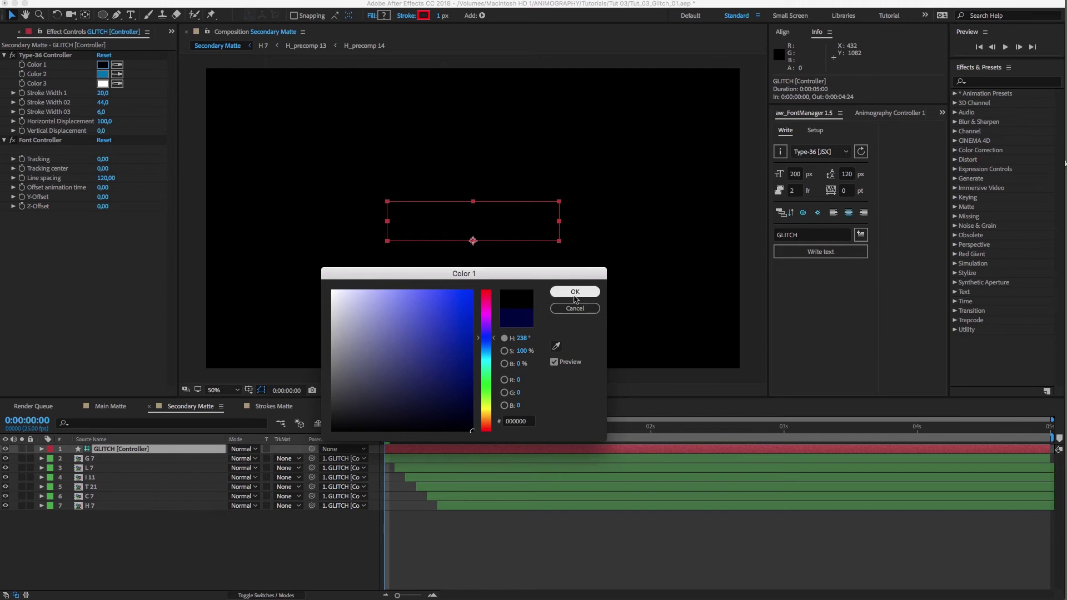
left_click(575, 293)
Set Color 3 to black and Color 2 to white, then check frames 8 and 12
left_click(103, 84)
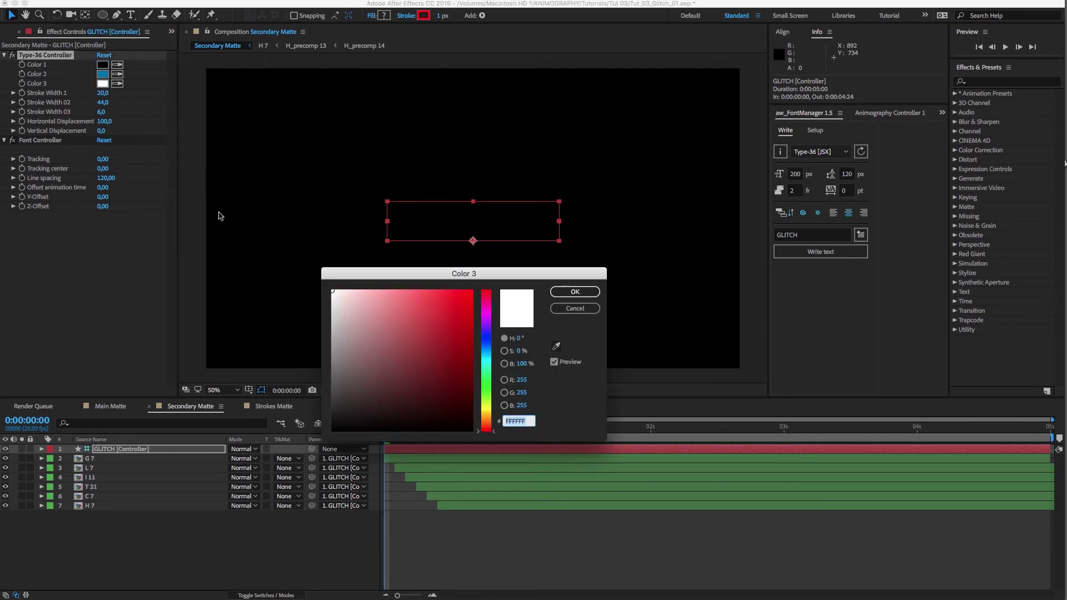
left_click(483, 433)
left_click(575, 293)
left_click(102, 74)
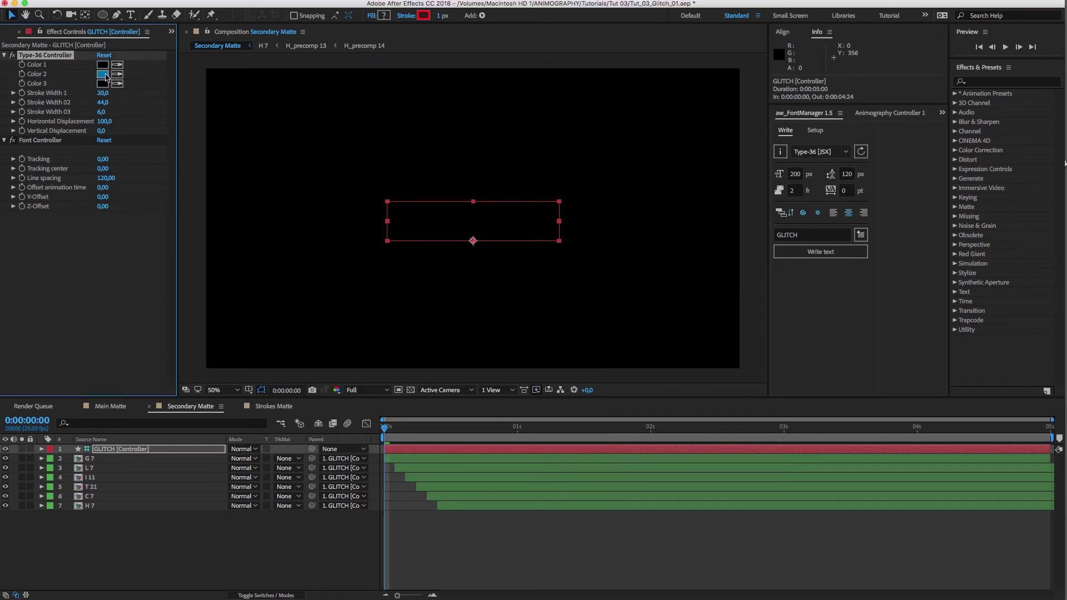
left_click(332, 291)
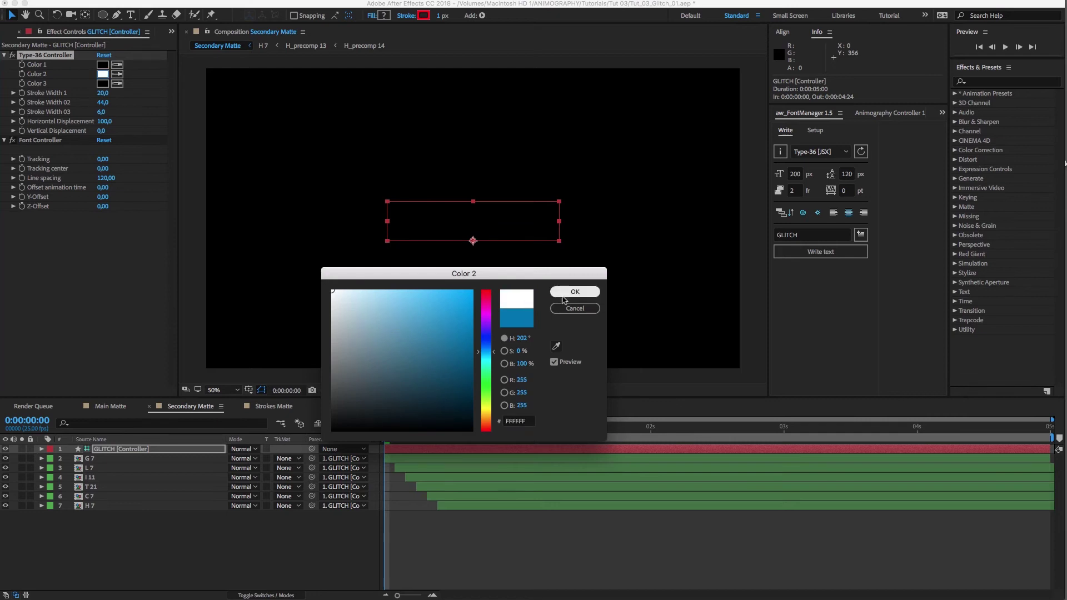
left_click(575, 292)
left_click(447, 430)
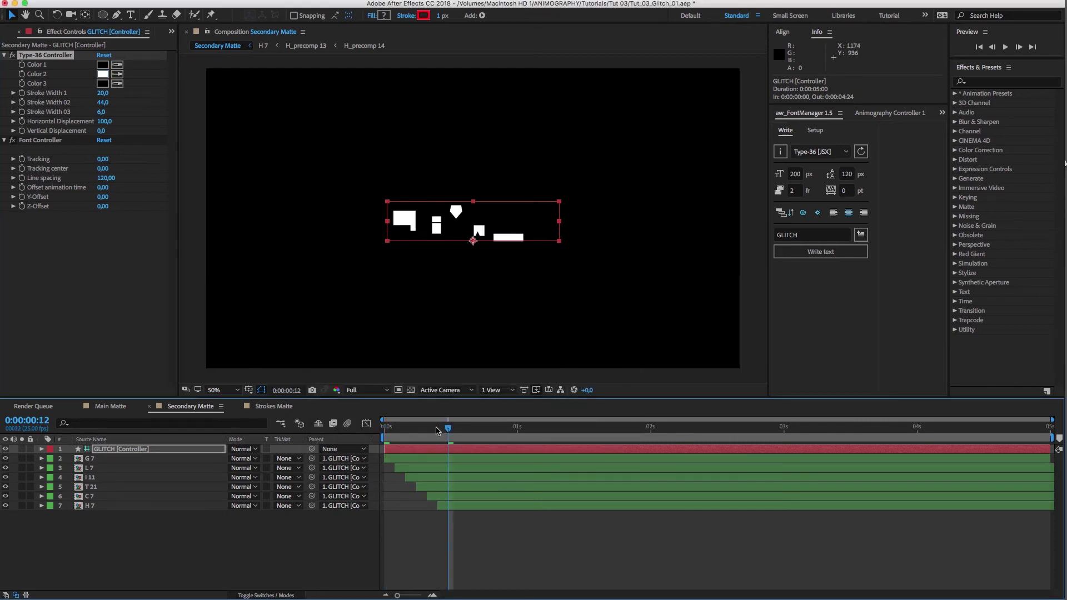
left_click(427, 431)
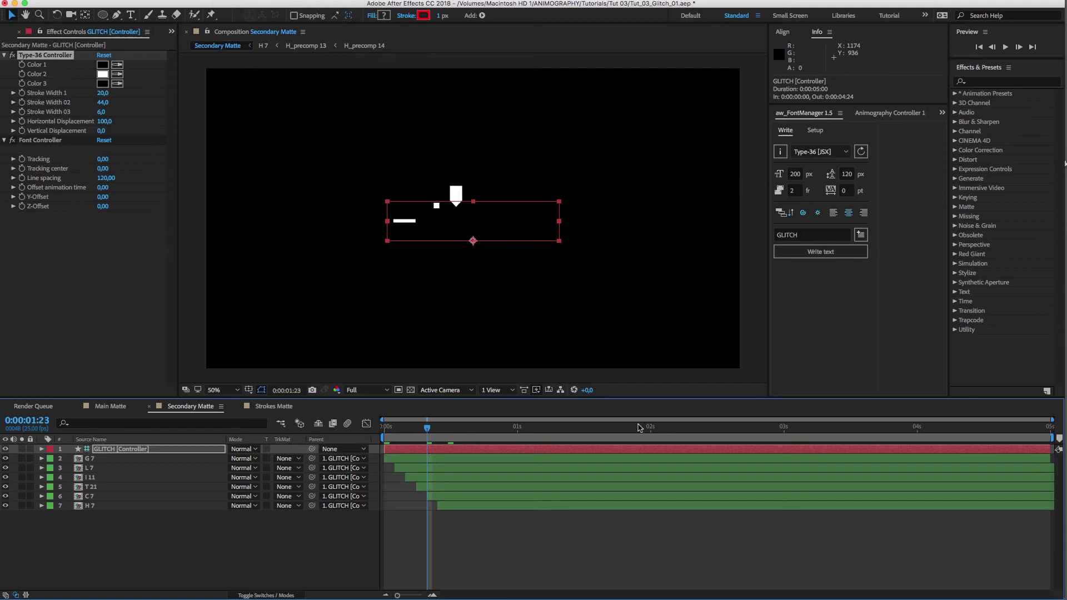
left_click(640, 428)
In Strokes Matte, set Colors 1 and 2 to black, then preview frames 16 and 23
left_click(275, 407)
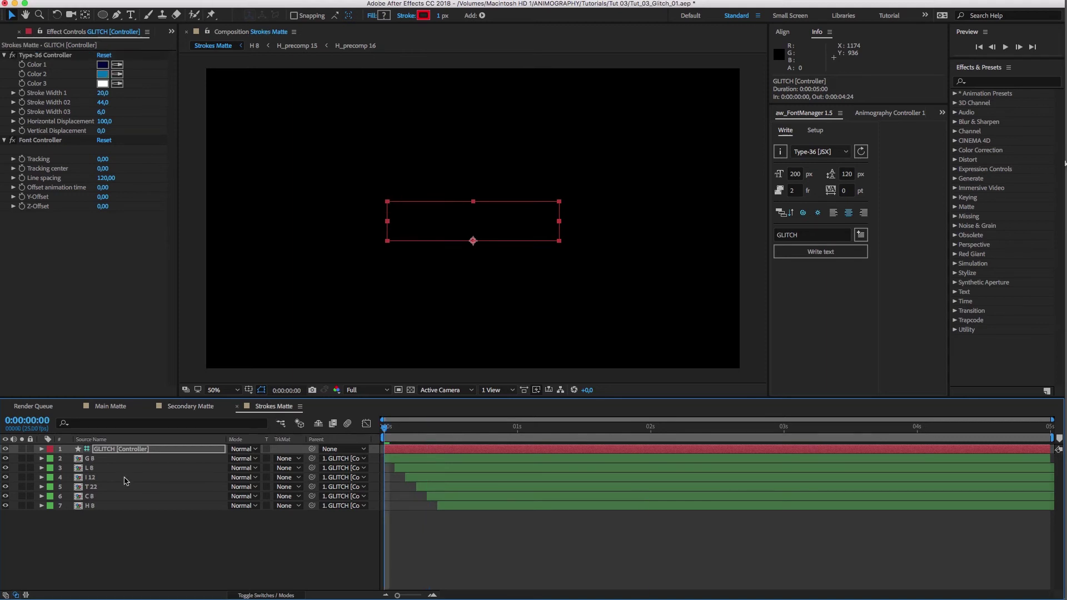
left_click(102, 65)
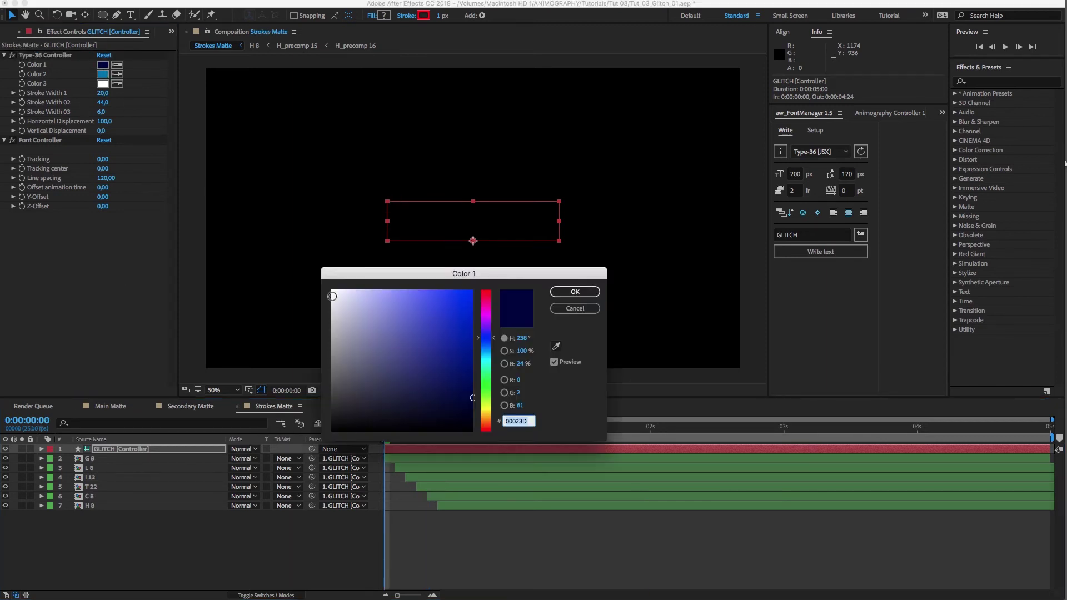
left_click(576, 291)
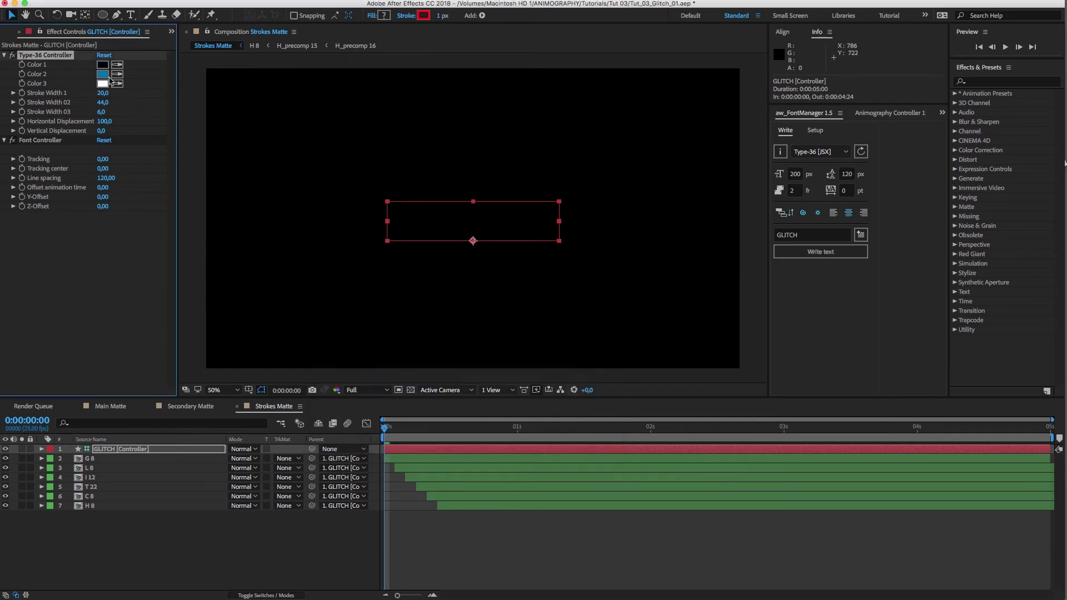
left_click(102, 74)
left_click_drag(468, 414, 491, 440)
left_click(575, 291)
left_click(507, 429)
left_click(472, 428)
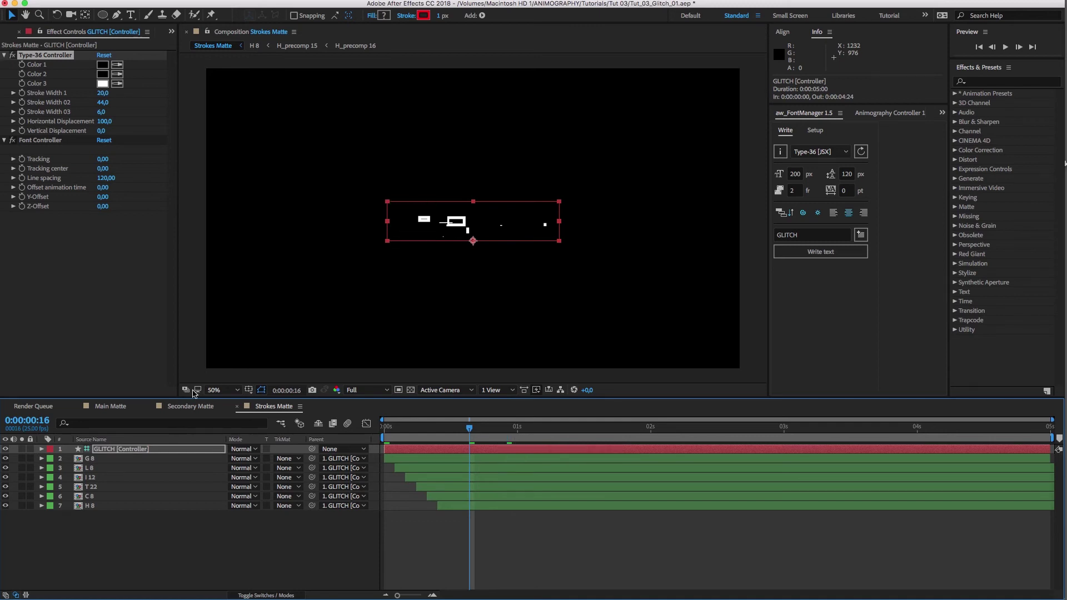
Create two new compositions named Glitch Composit and Image
key("super+n")
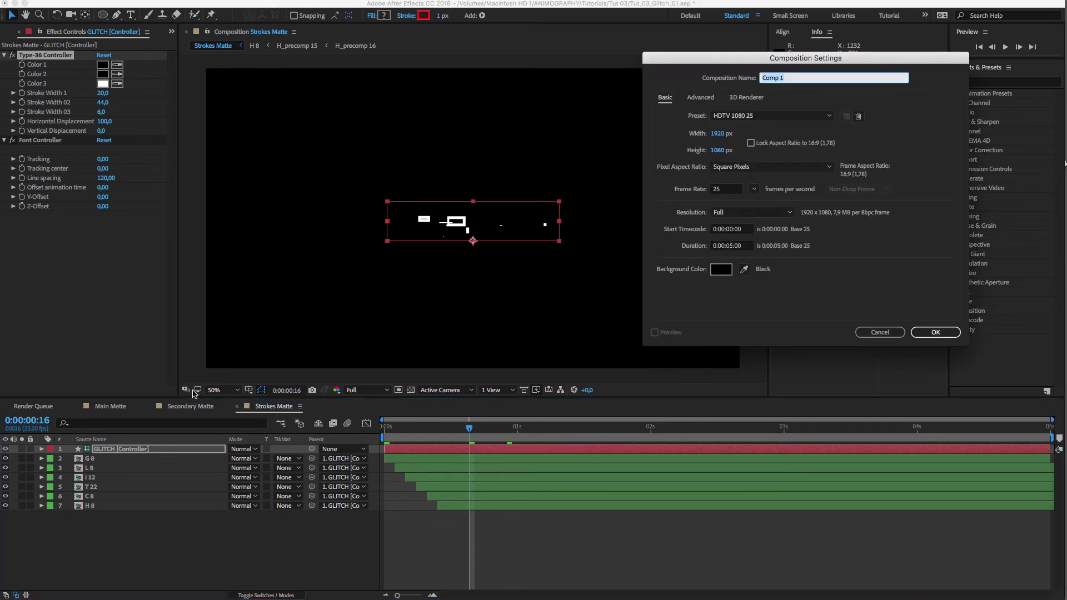
type("Glitch Composit")
left_click(936, 332)
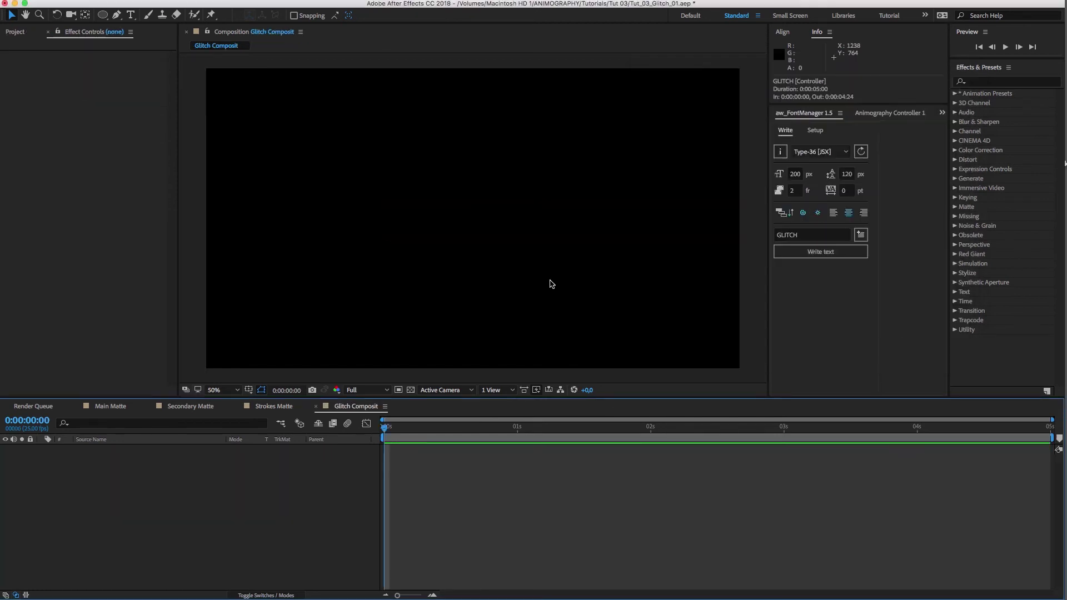
key("super+n")
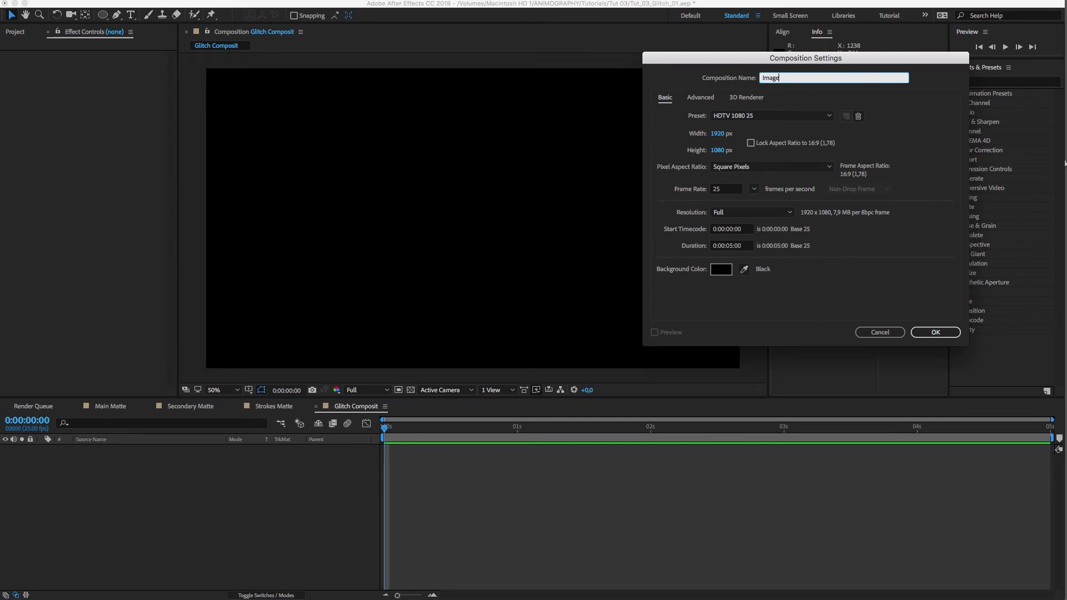
key("Return")
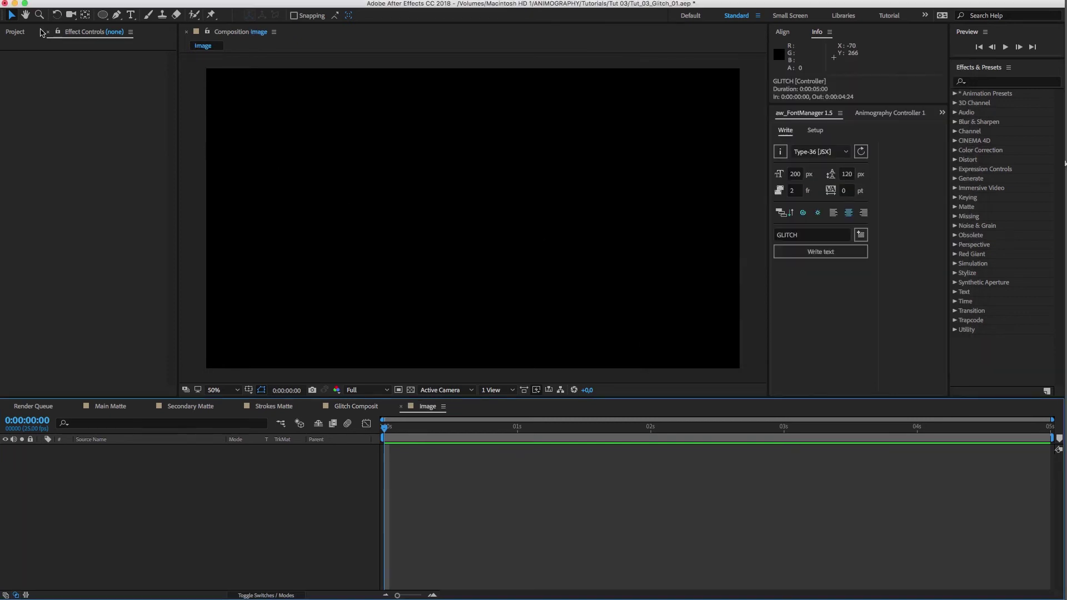
Add the Pic Trees photo to the Image comp and scale it to 50%
left_click(15, 31)
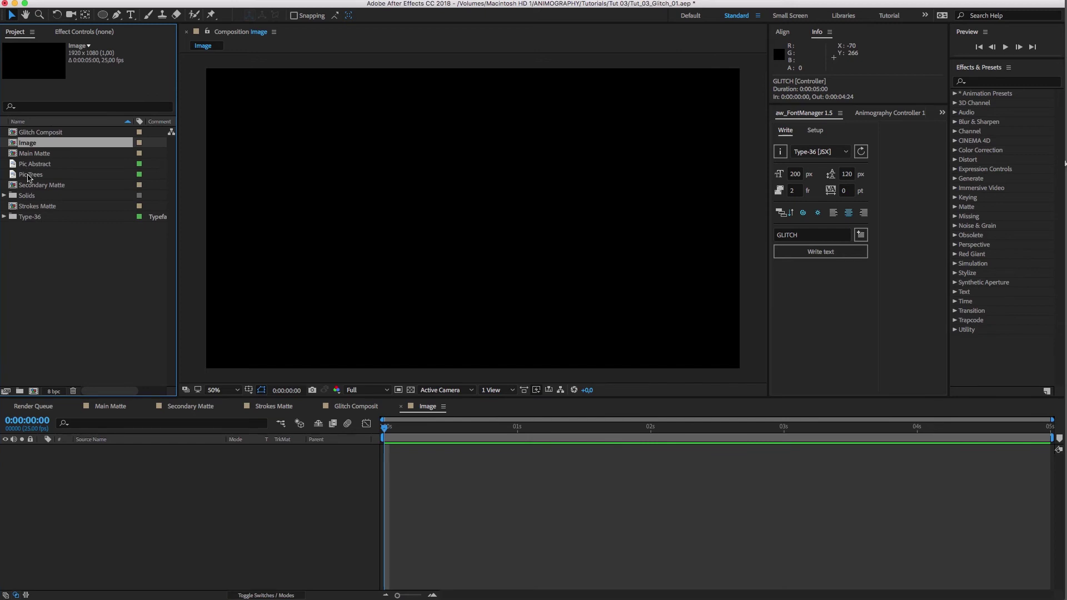
left_click_drag(28, 177, 124, 479)
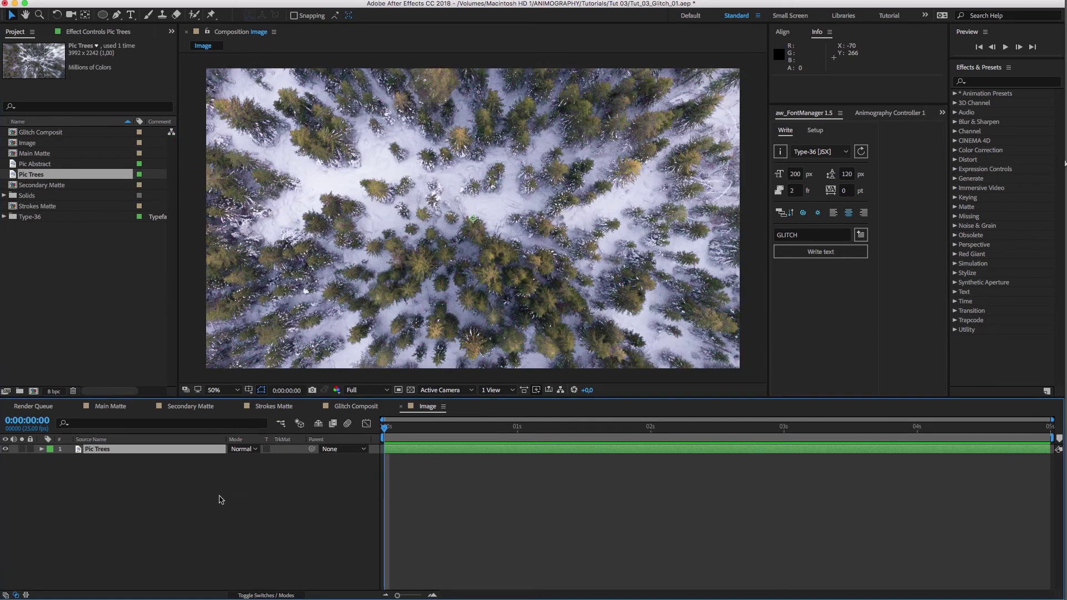
key("s")
left_click_drag(256, 459, 248, 479)
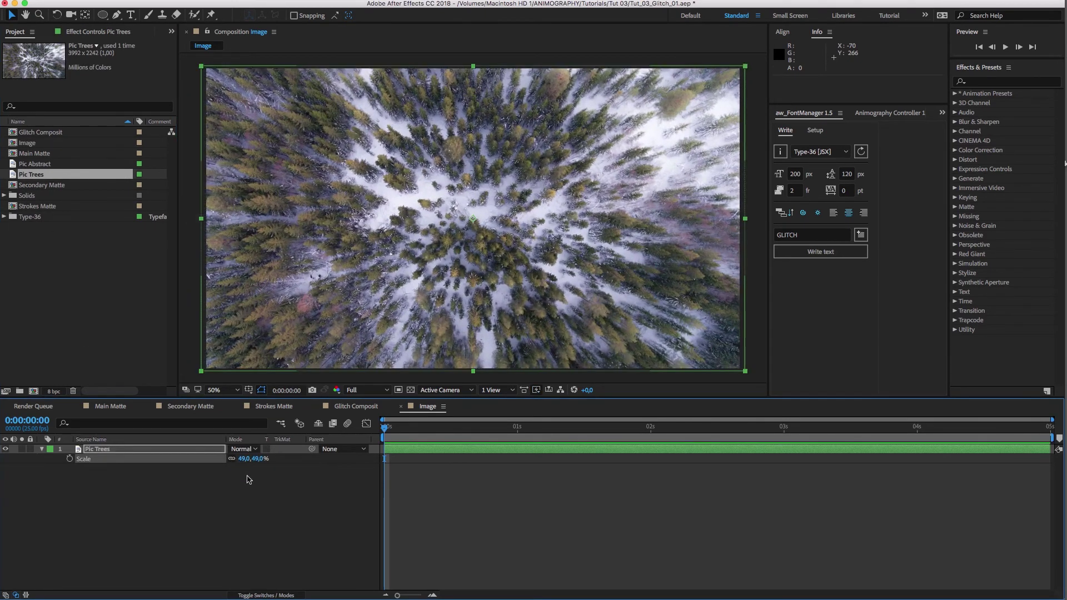
type("50")
key("Return")
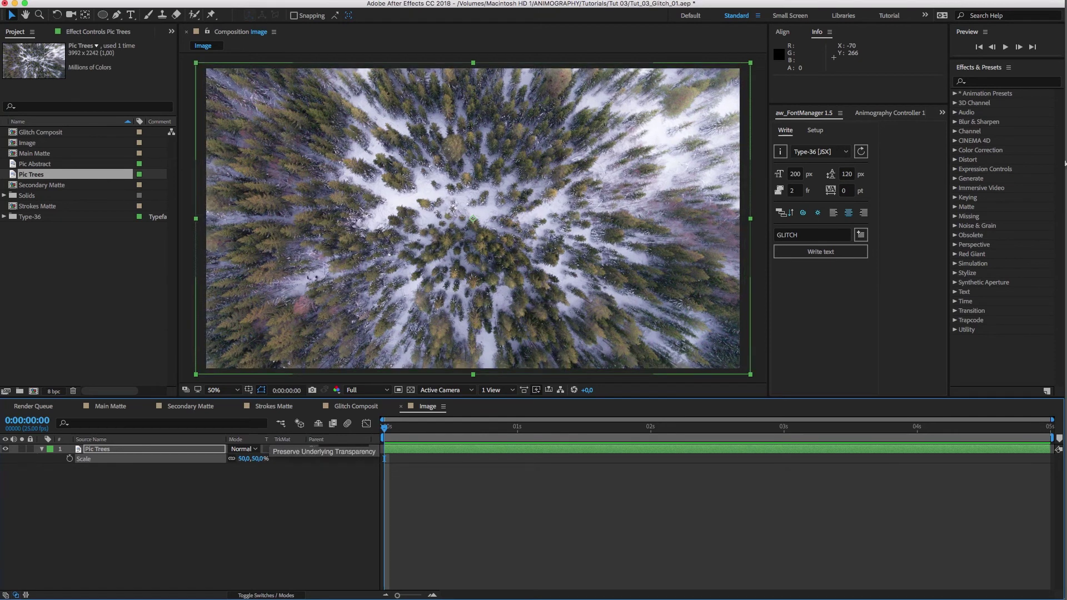
left_click(418, 495)
Add the Image, Main Matte, Secondary Matte and Strokes Matte comps into Glitch Composit
left_click(355, 407)
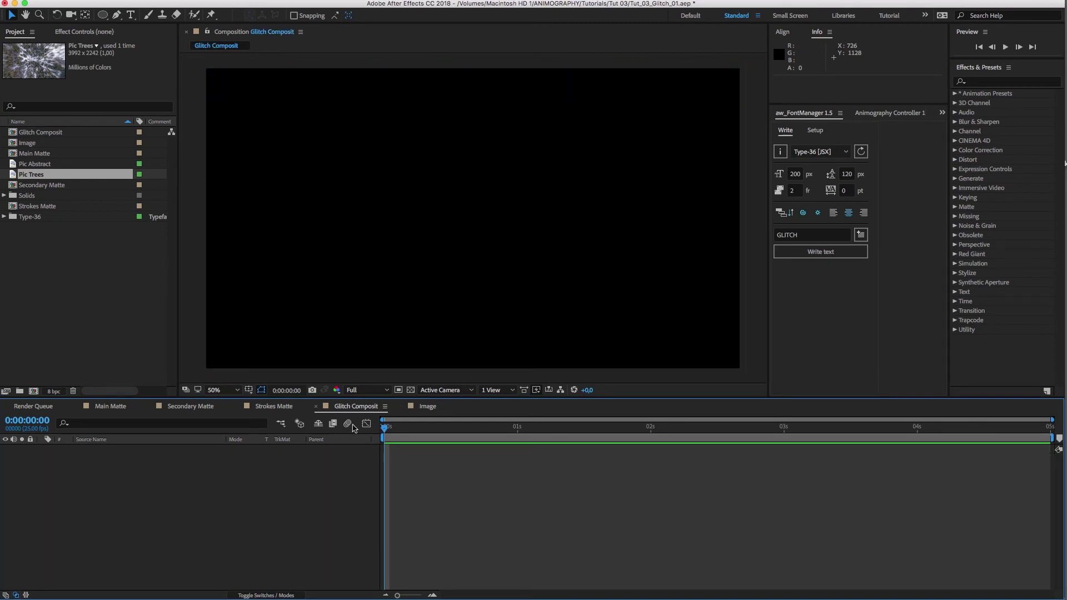
left_click_drag(39, 136, 46, 163)
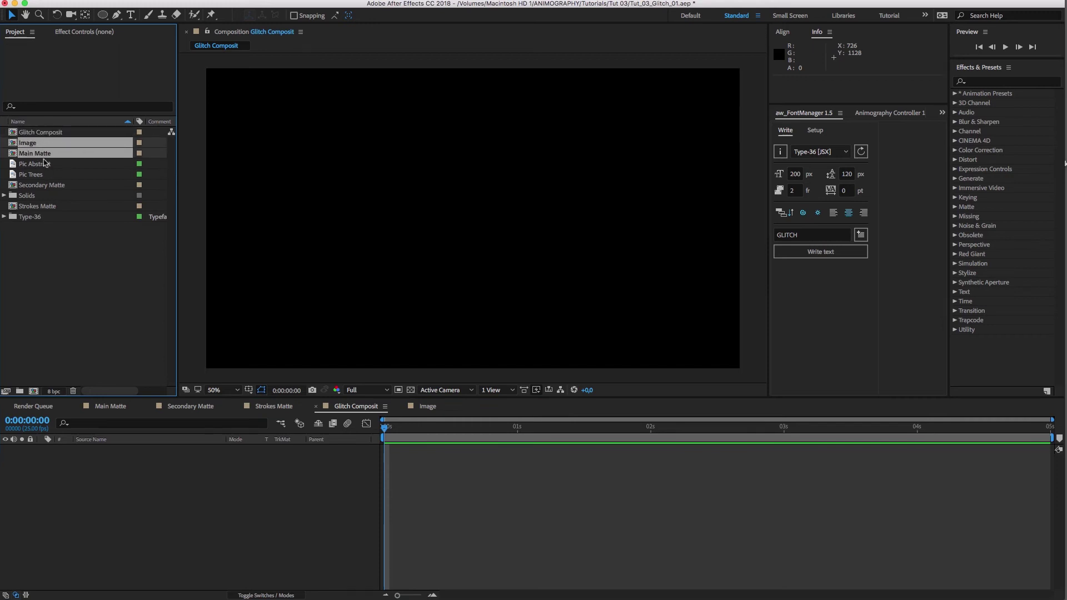
left_click(43, 185, "super")
left_click(38, 207, "super")
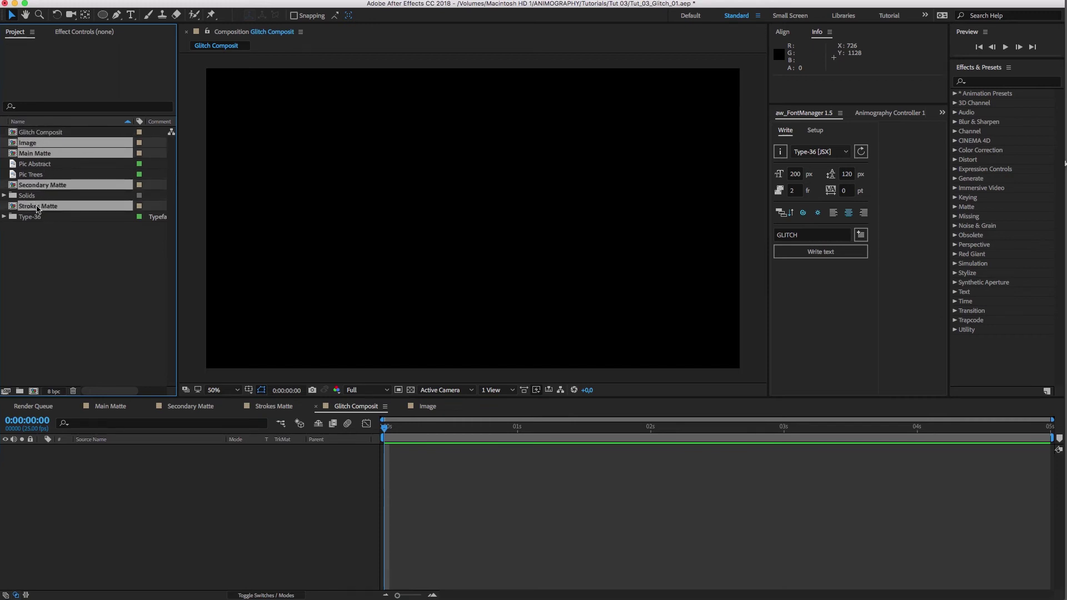
left_click_drag(37, 209, 92, 481)
left_click(107, 523)
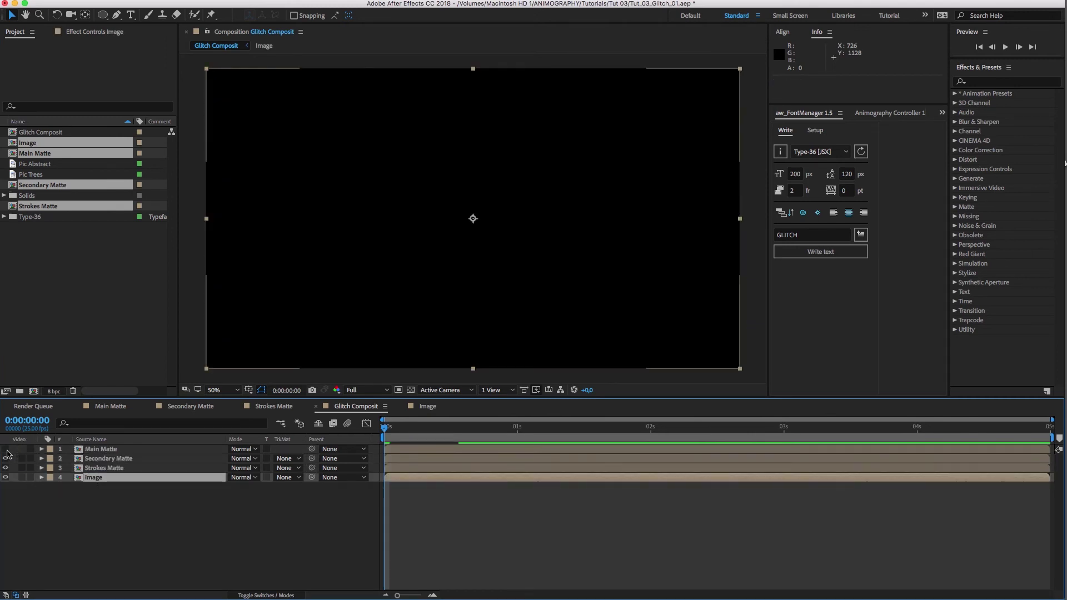
Move the Image layer to the bottom of the stack and start a new solid
left_click_drag(5, 449, 5, 468)
left_click(63, 536)
key("super+y")
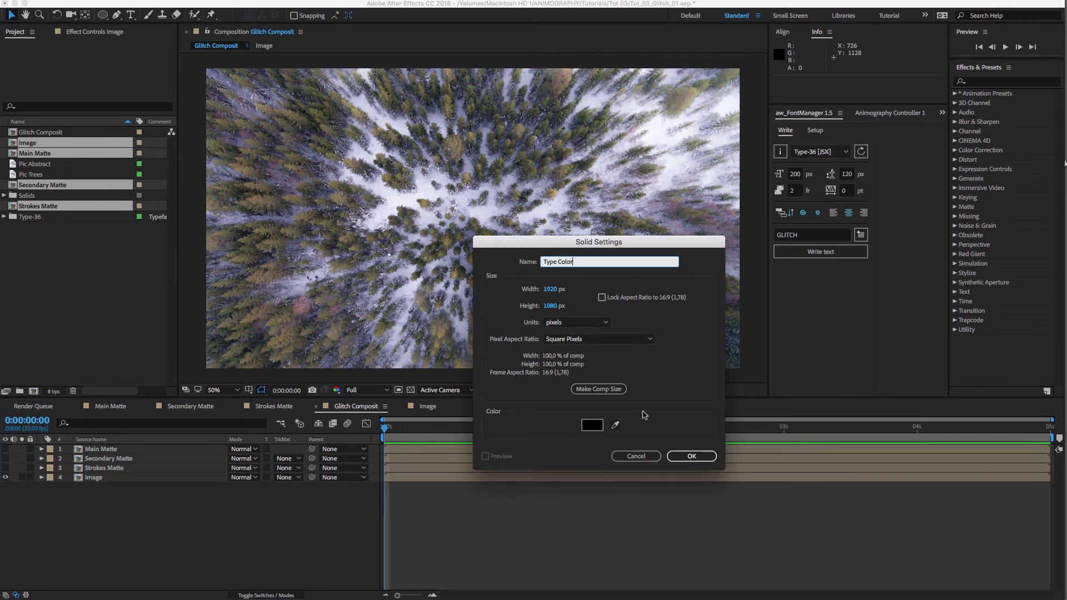
Make the new Type Color solid pure white
left_click(592, 425)
left_click_drag(347, 303, 322, 278)
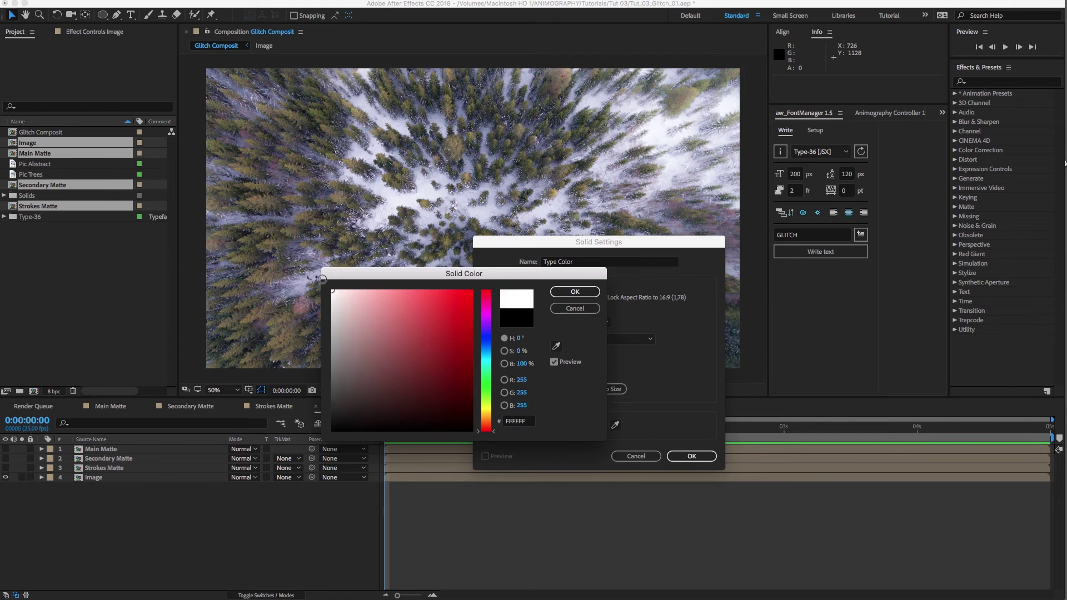
left_click(576, 292)
left_click(692, 456)
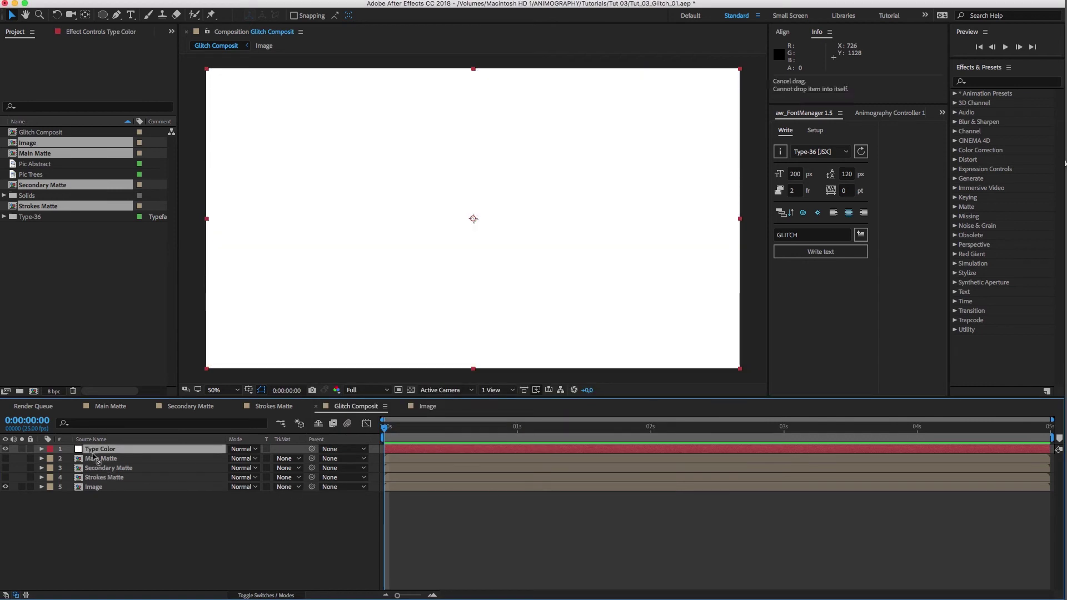
Place Type Color below Main Matte and set its track matte to Luma Matte 'Main Matte'
left_click_drag(93, 455, 103, 470)
left_click(289, 463)
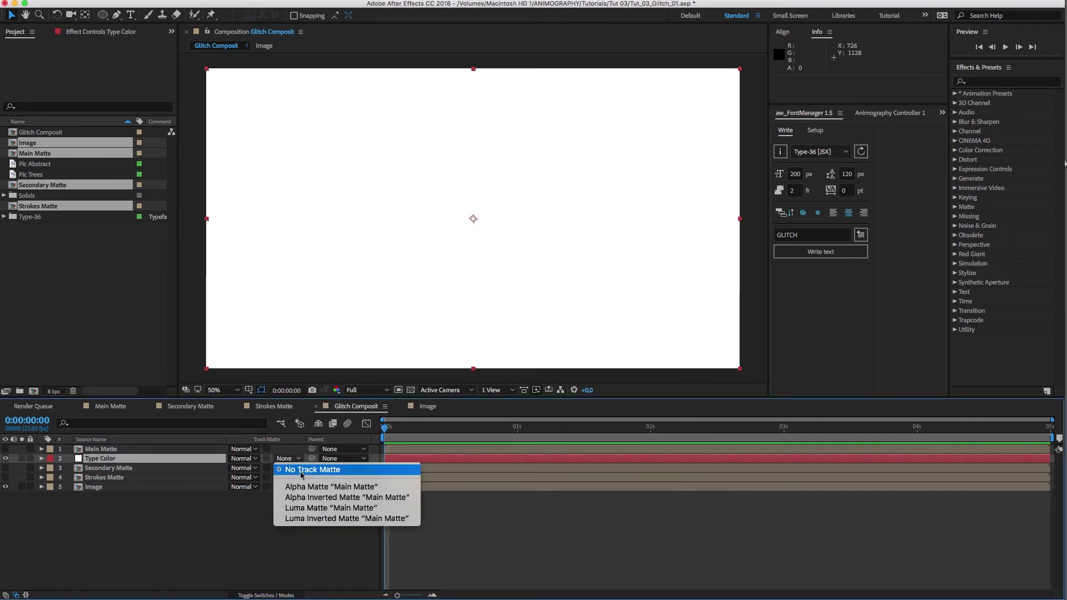
left_click(305, 508)
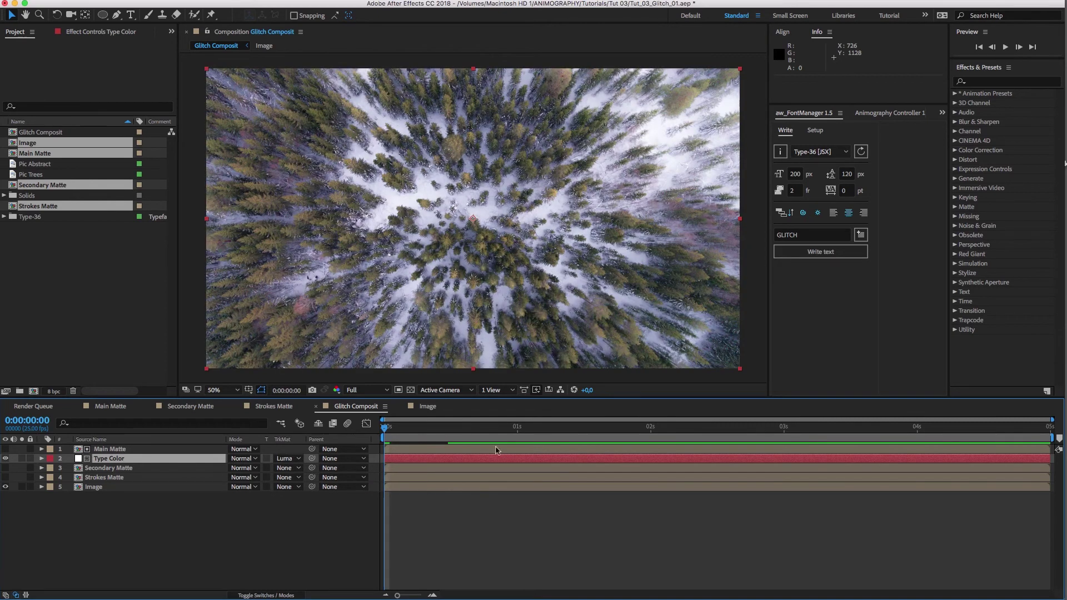
Preview the result, briefly checking Main Matte, the transparency grid and Type Color on its own
key("space")
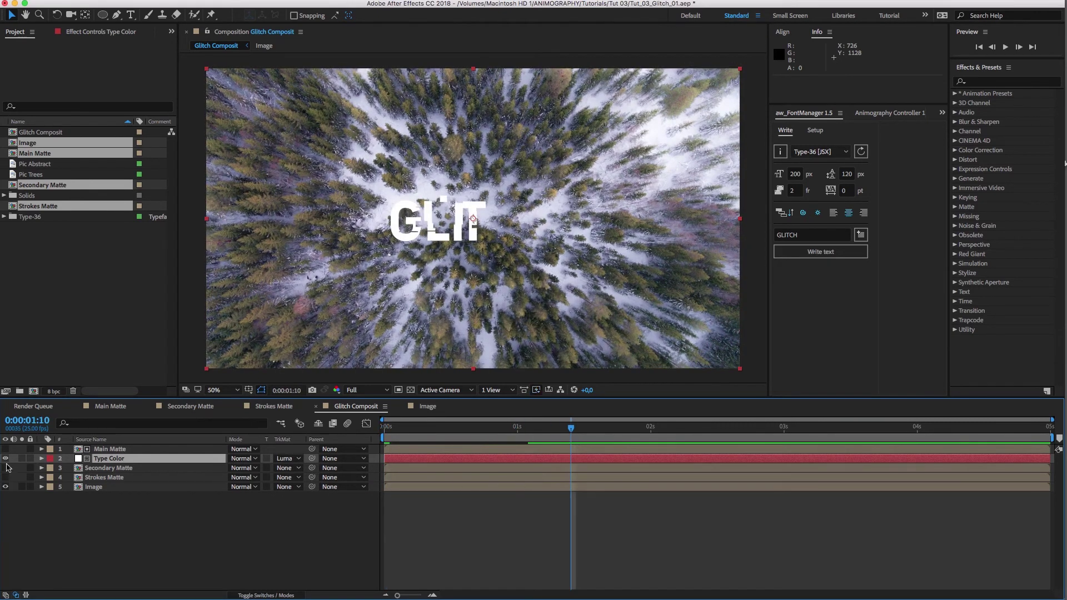
left_click(6, 450)
left_click(6, 450)
left_click(410, 390)
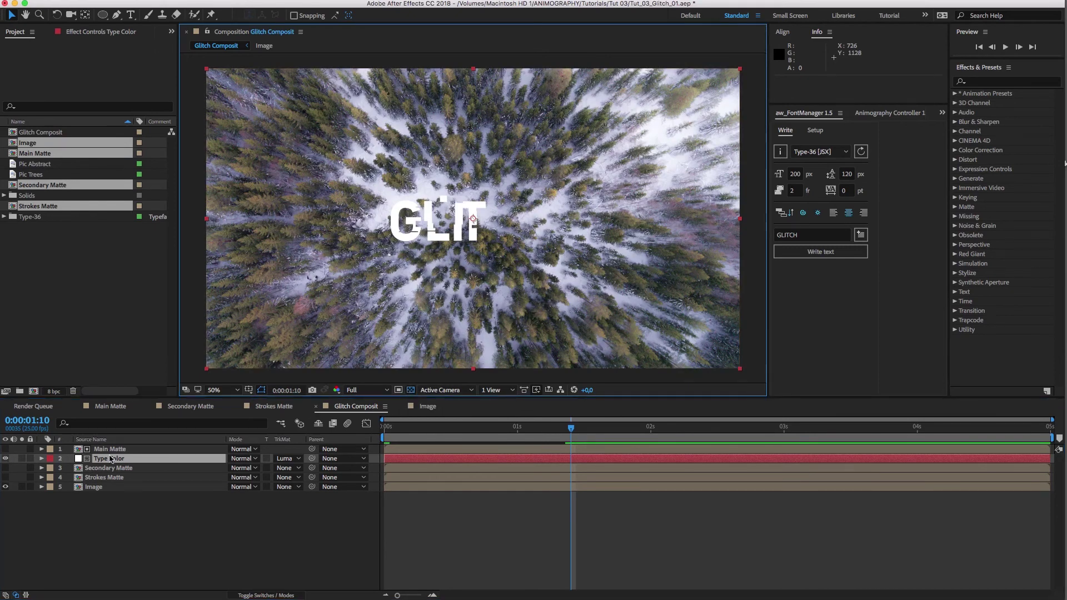
left_click(22, 458)
left_click(22, 458)
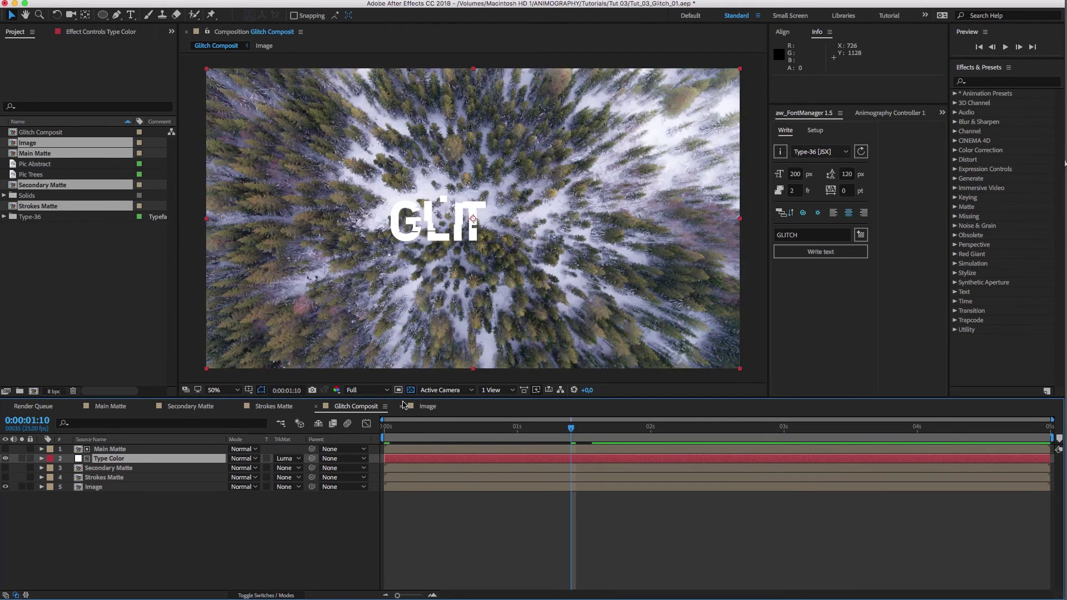
left_click(411, 390)
Create a Stroke Color solid with an olive colour sampled from the forest footage
left_click(99, 514)
key("super+y")
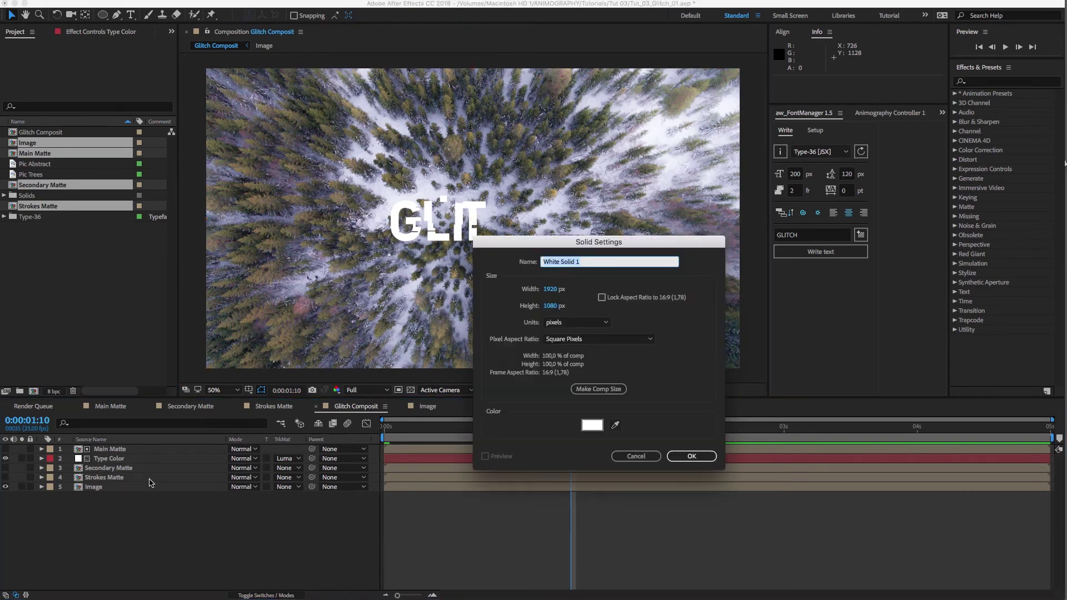
type("Stroke Color")
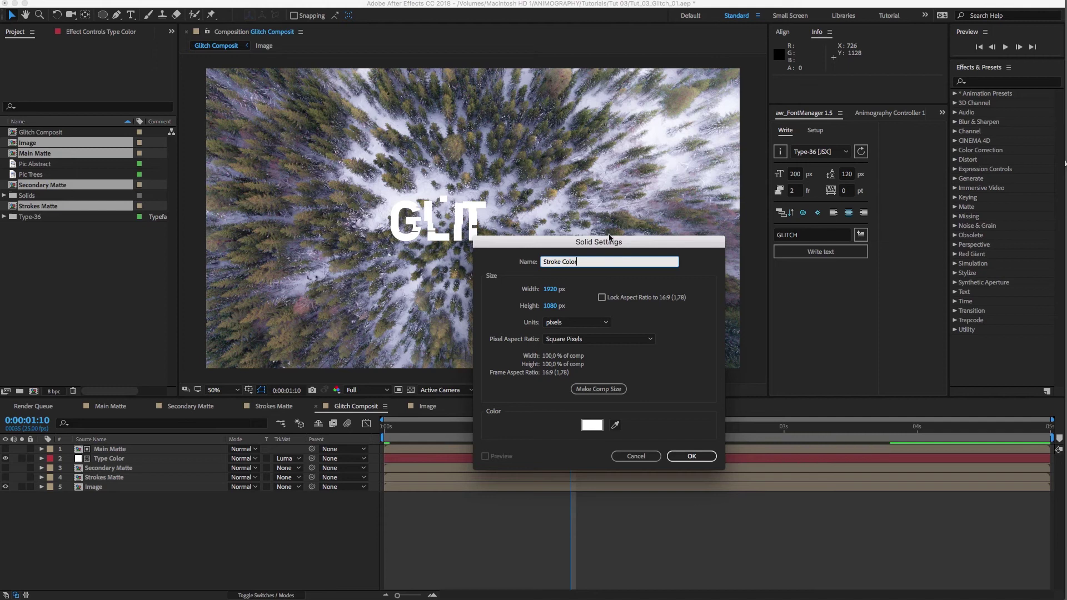
left_click(614, 426)
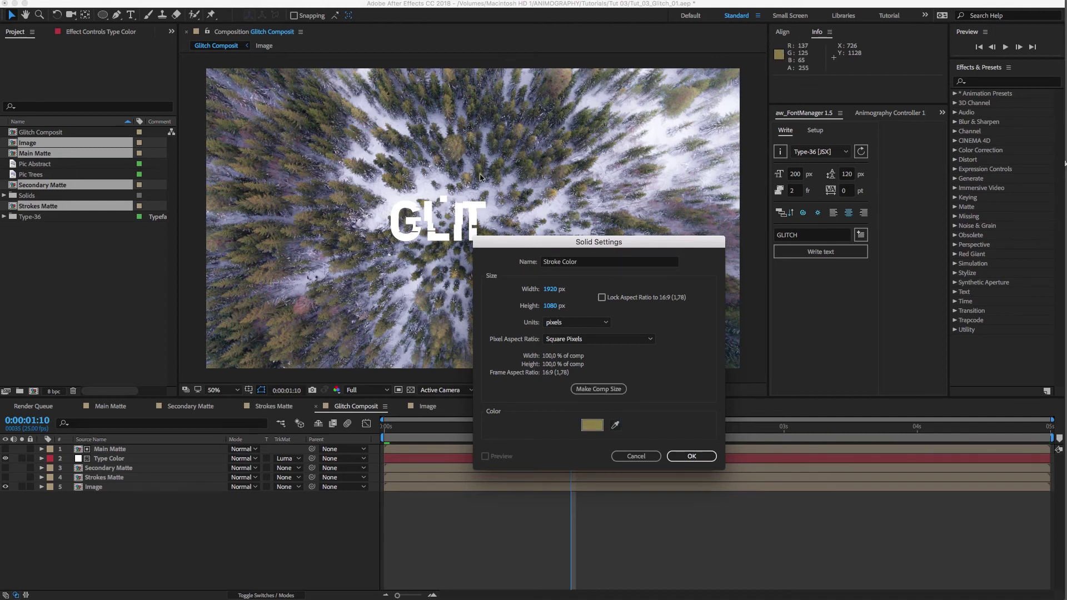
left_click(691, 455)
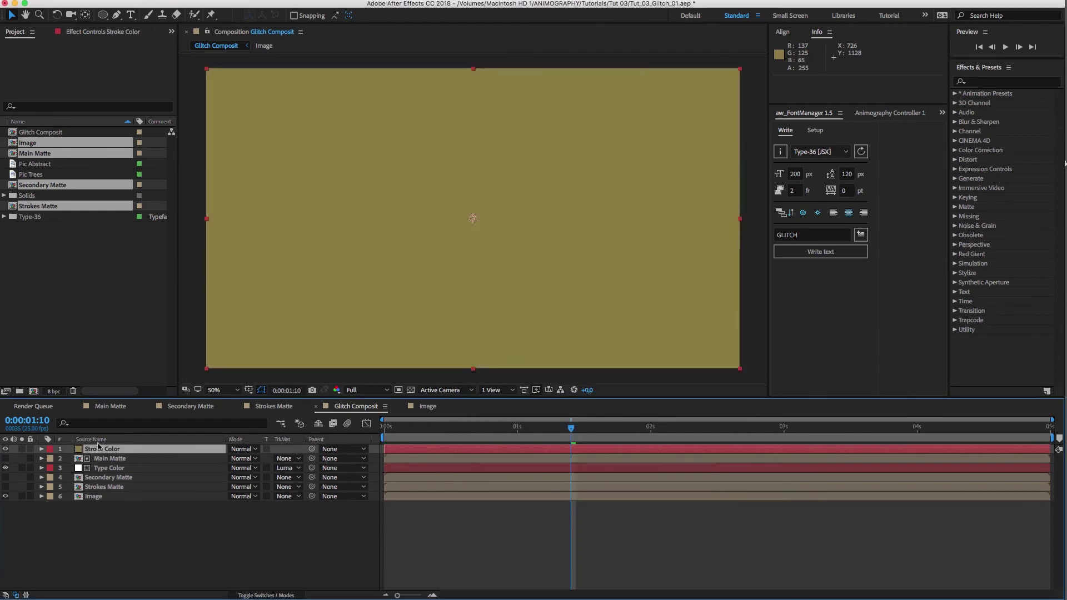
Place Stroke Color directly under Strokes Matte and set its track matte to Luma Matte
mouse_move(102, 449)
left_mouse_down()
mouse_move(118, 484)
mouse_move(117, 468)
left_mouse_up()
left_click(103, 477)
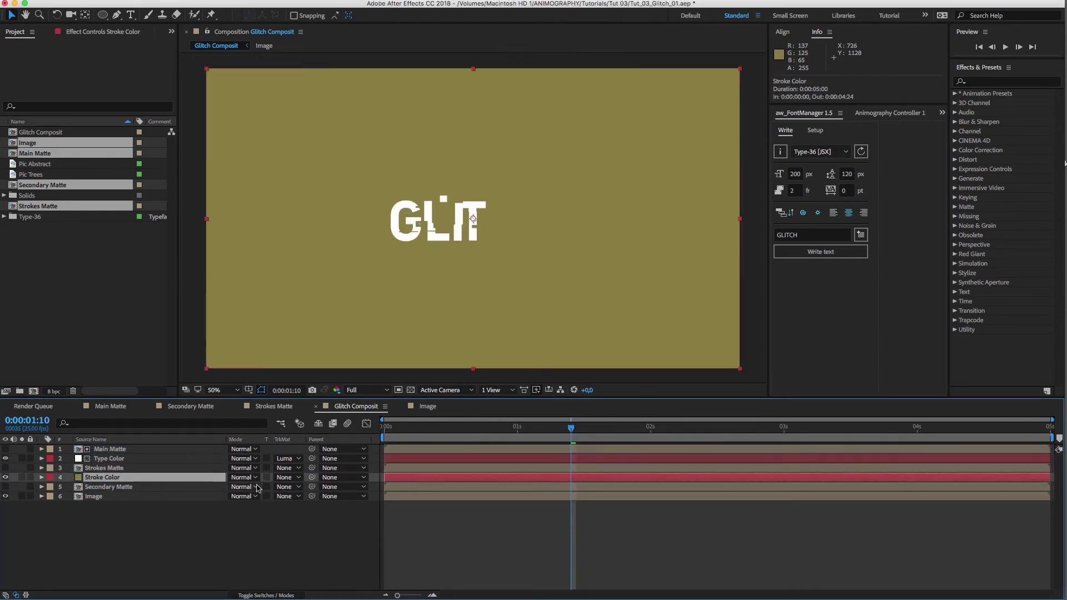
left_click(288, 478)
left_click(300, 527)
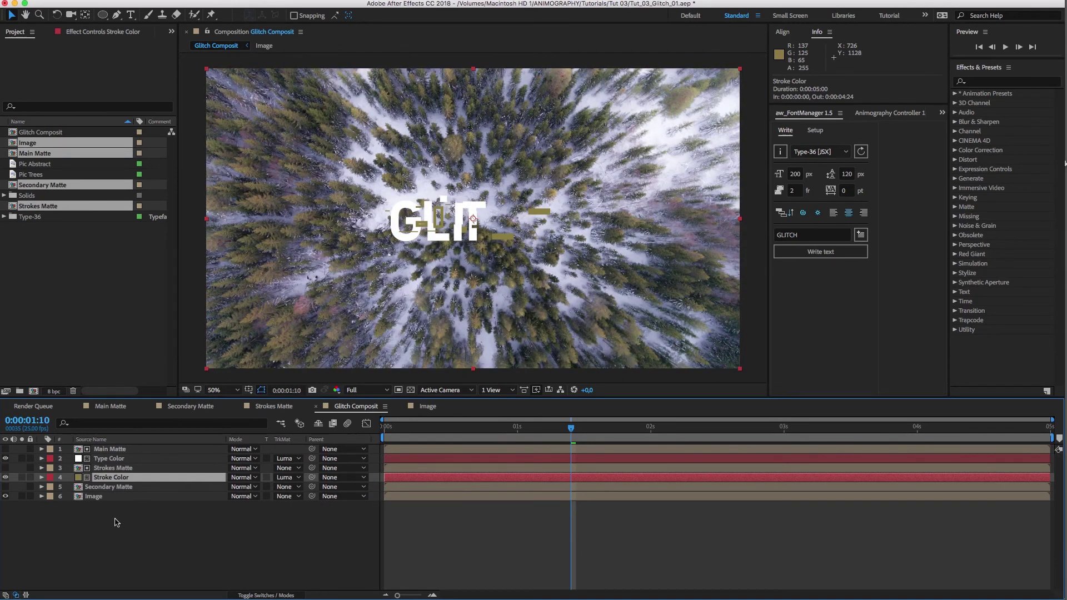
Duplicate the Image layer and luma-matte the upper copy with Secondary Matte
left_click(108, 499)
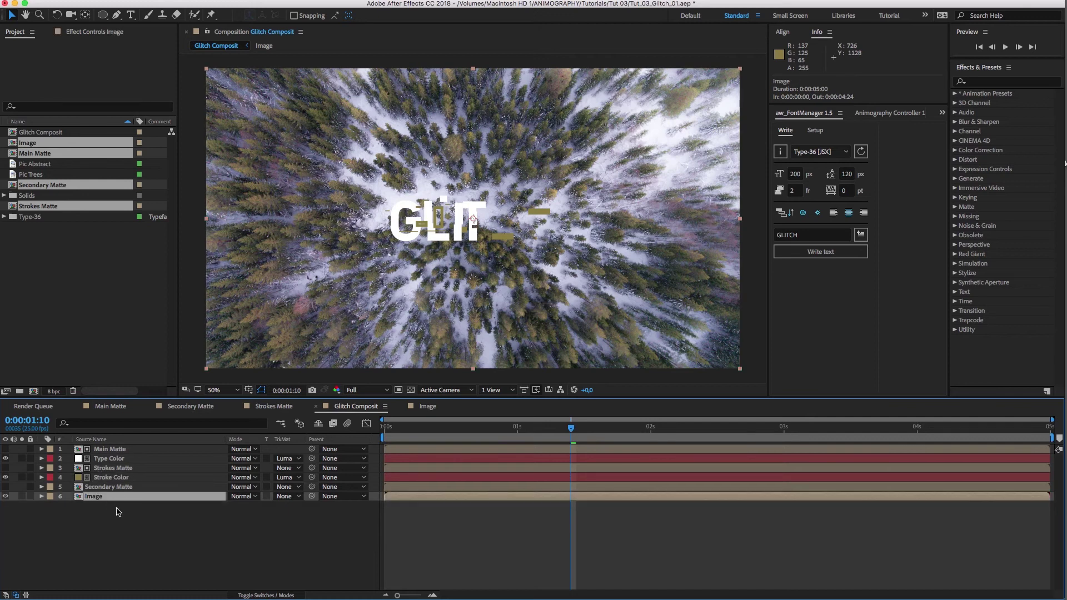
key("ctrl+d")
left_click(287, 496)
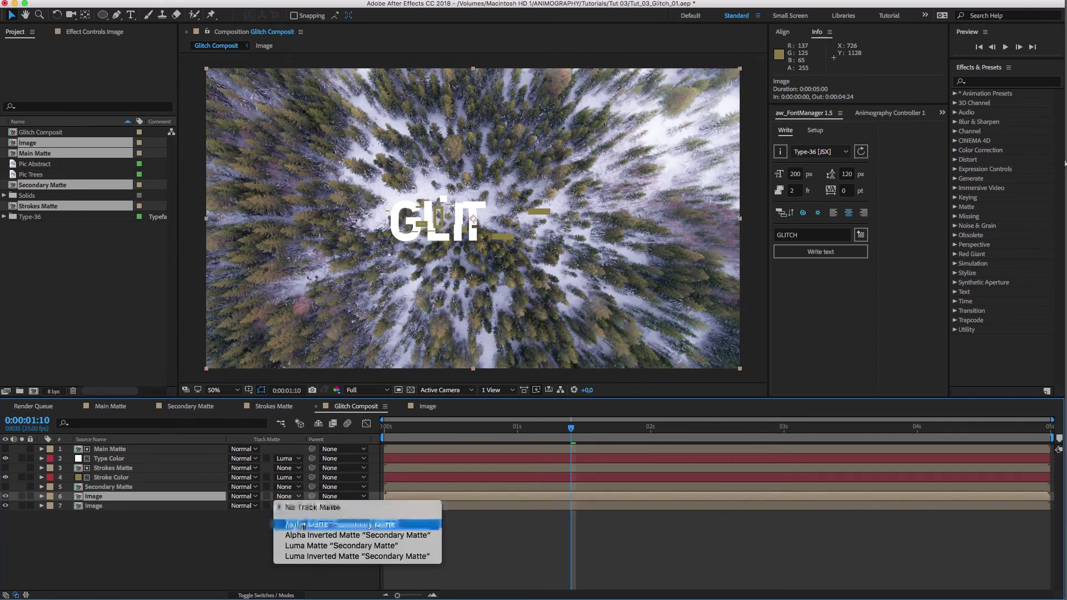
left_click(300, 546)
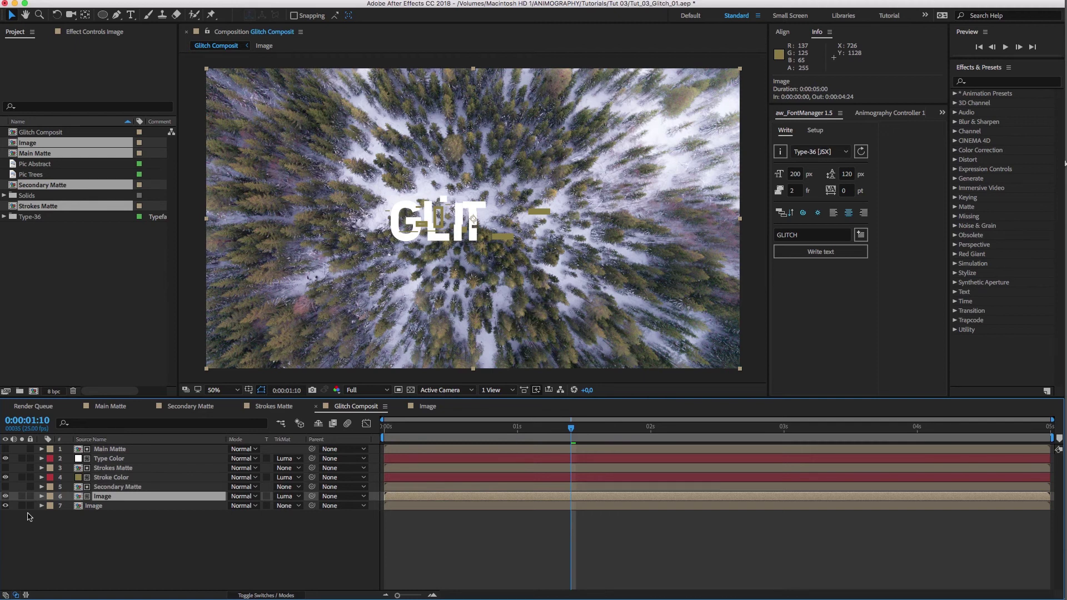
Solo both Image layers and nudge the upper copy's X Position slightly left
left_click_drag(22, 506, 22, 496)
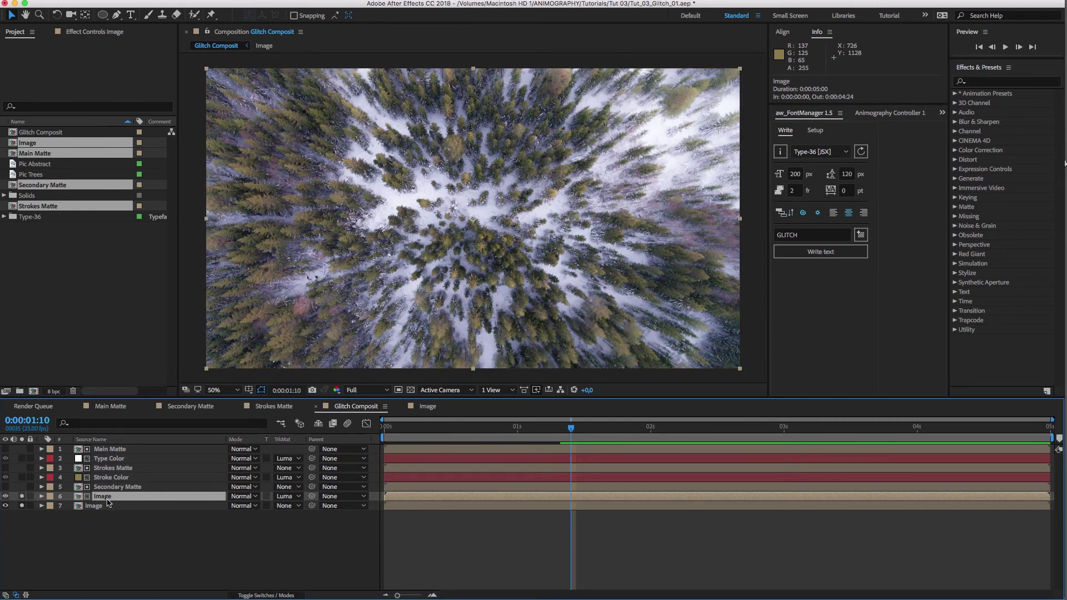
key("p")
mouse_move(236, 506)
left_mouse_down()
mouse_move(205, 506)
mouse_move(237, 506)
left_mouse_up()
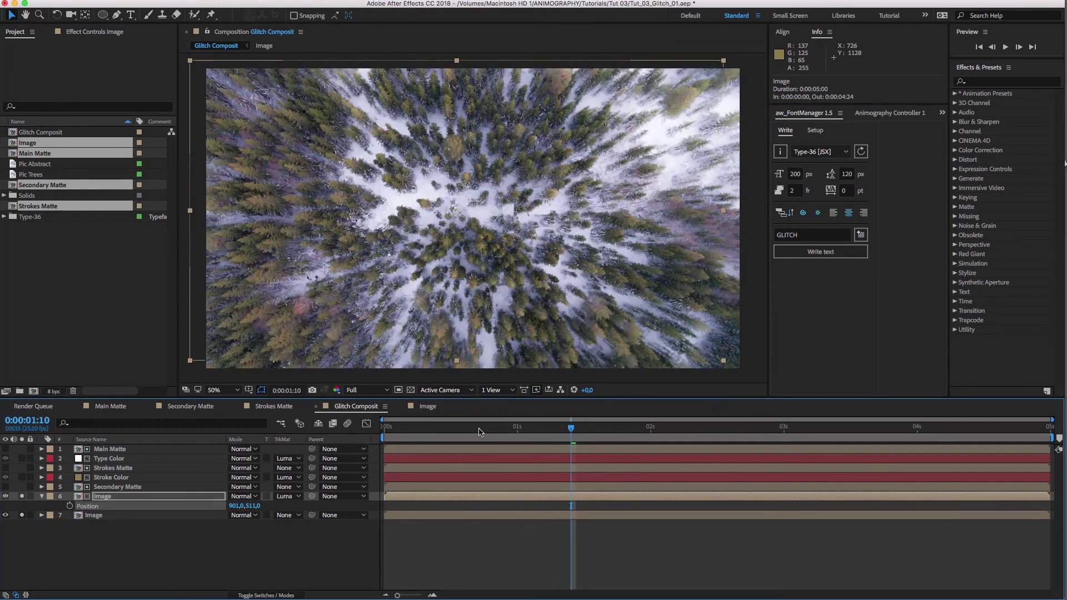
left_click_drag(481, 432, 509, 430)
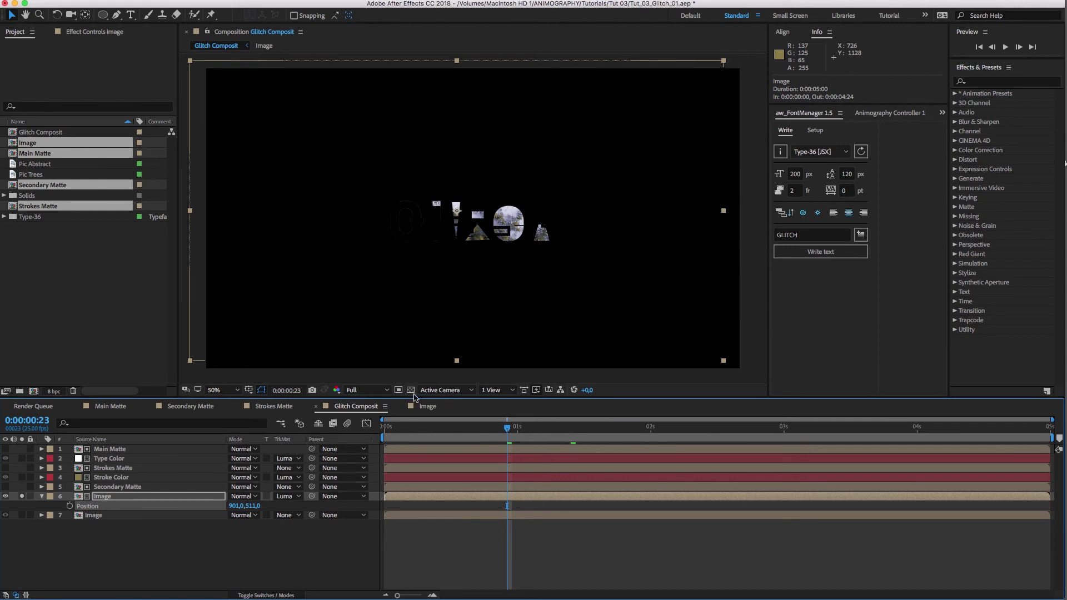
left_click(21, 515)
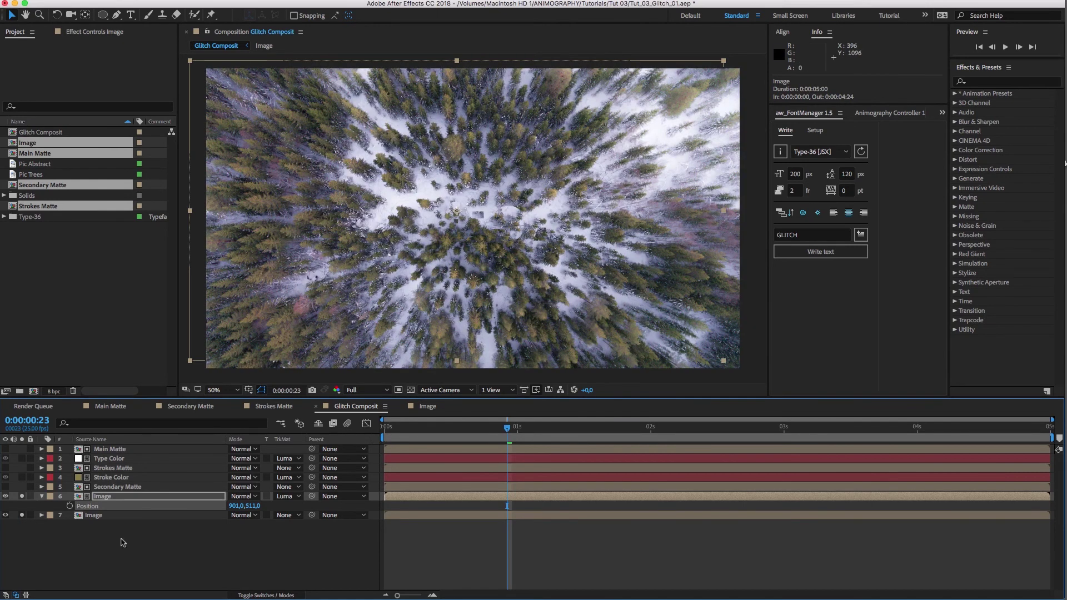
Shorten the work area to about 3 seconds and preview the glitch
left_click_drag(1051, 438, 788, 433)
left_click(1005, 47)
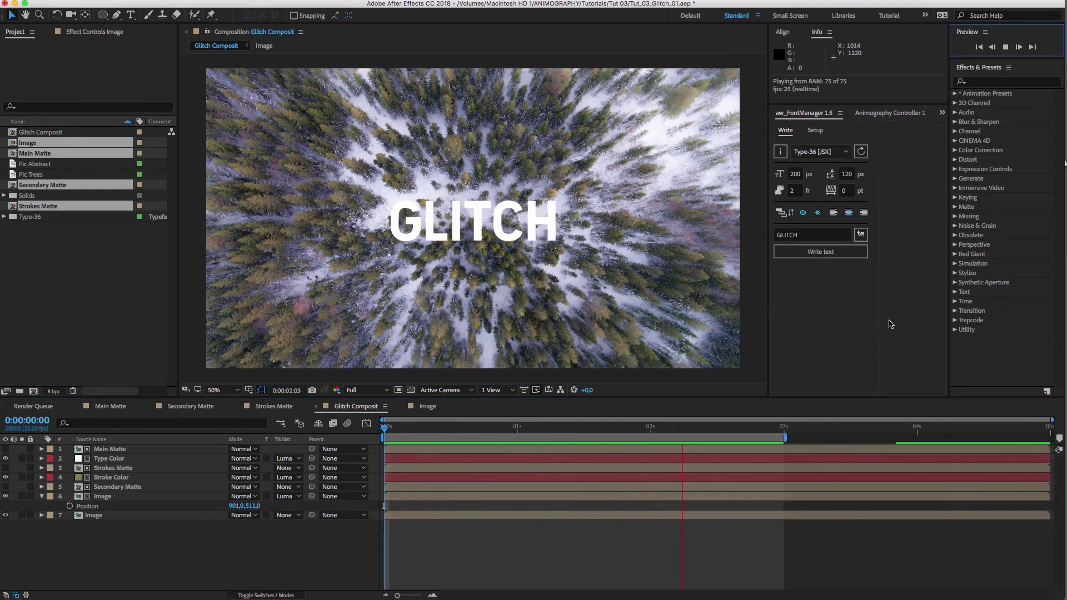
key("space")
Duplicate the matted Image copy and move the new copy down one layer
left_click(106, 502)
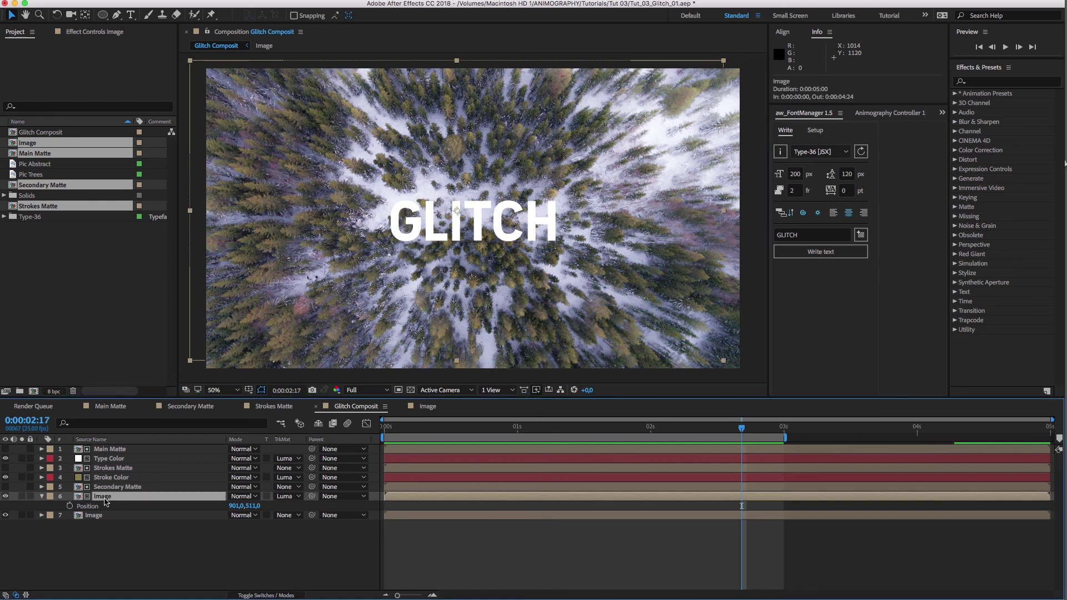
key("ctrl+d")
key("ctrl+[")
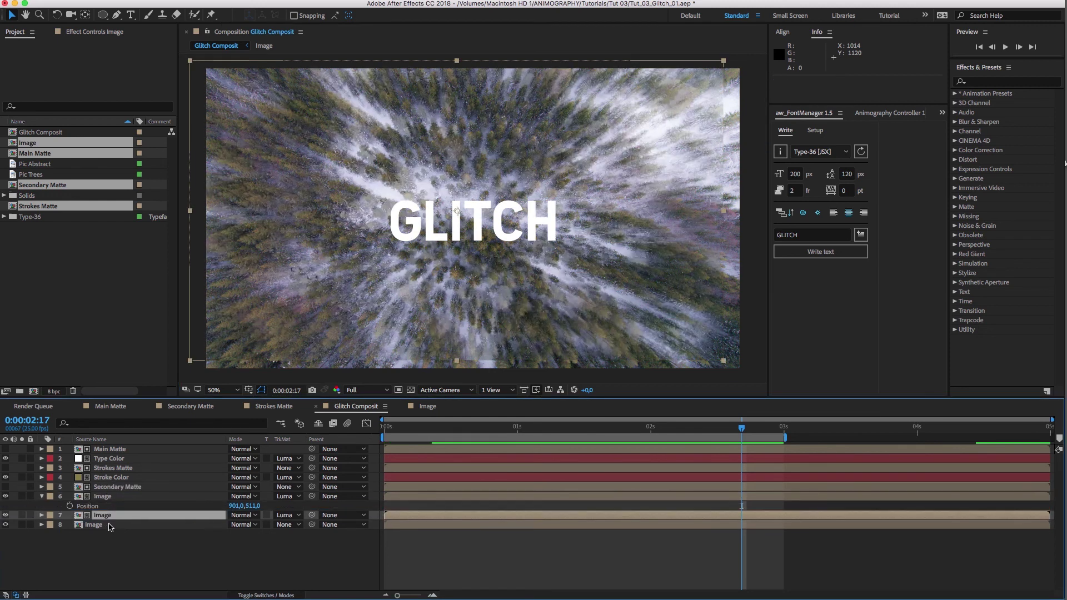
Duplicate Strokes Matte, place the copy above the new Image copy, and scale it to 300%
left_click(106, 468)
key("ctrl+d")
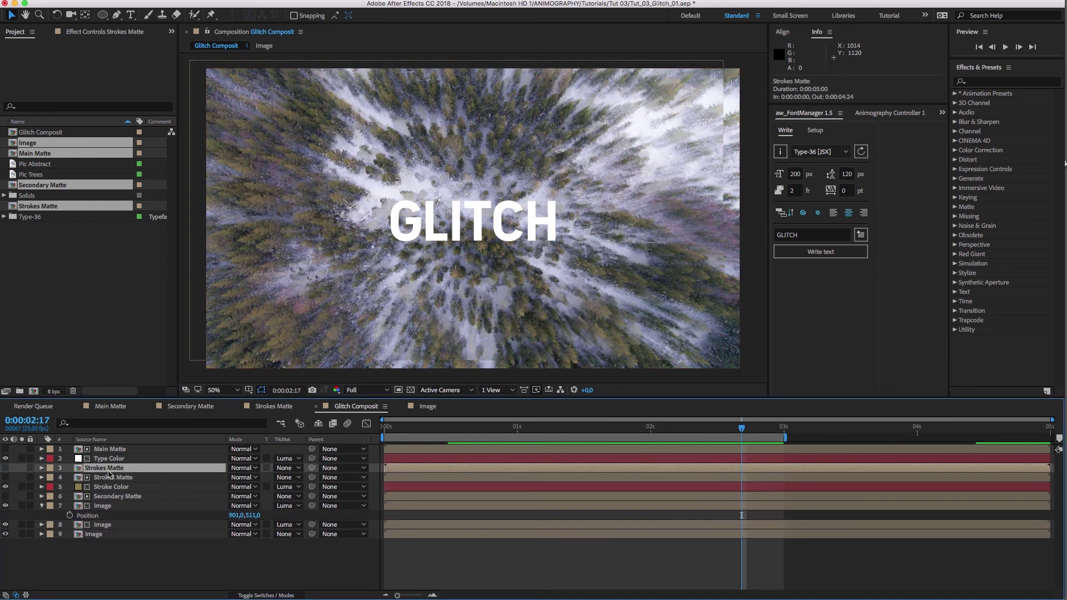
left_click_drag(107, 468, 118, 520)
key("s")
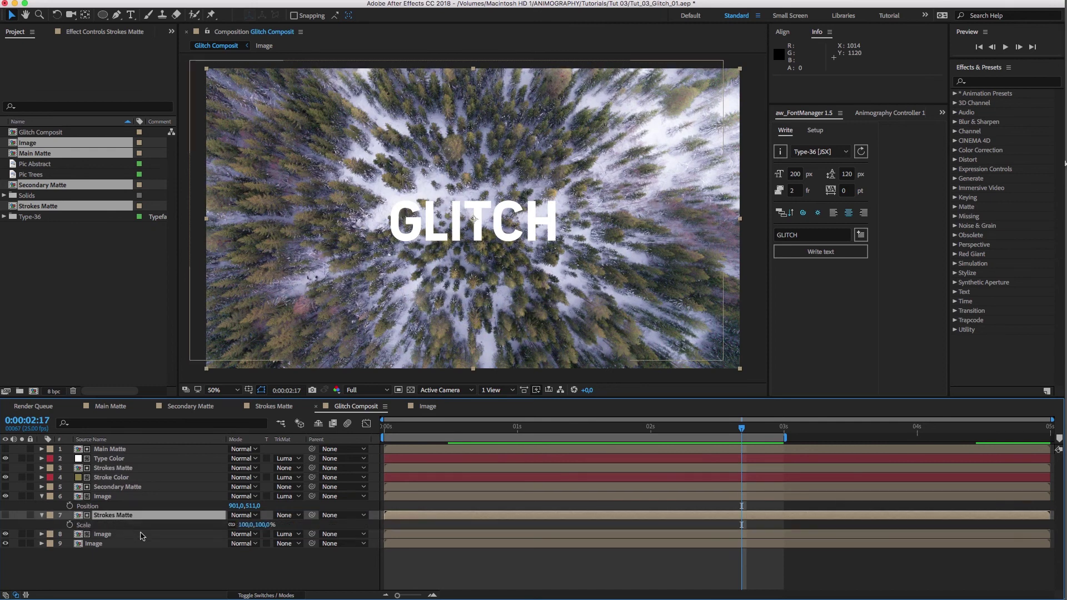
left_click(248, 525)
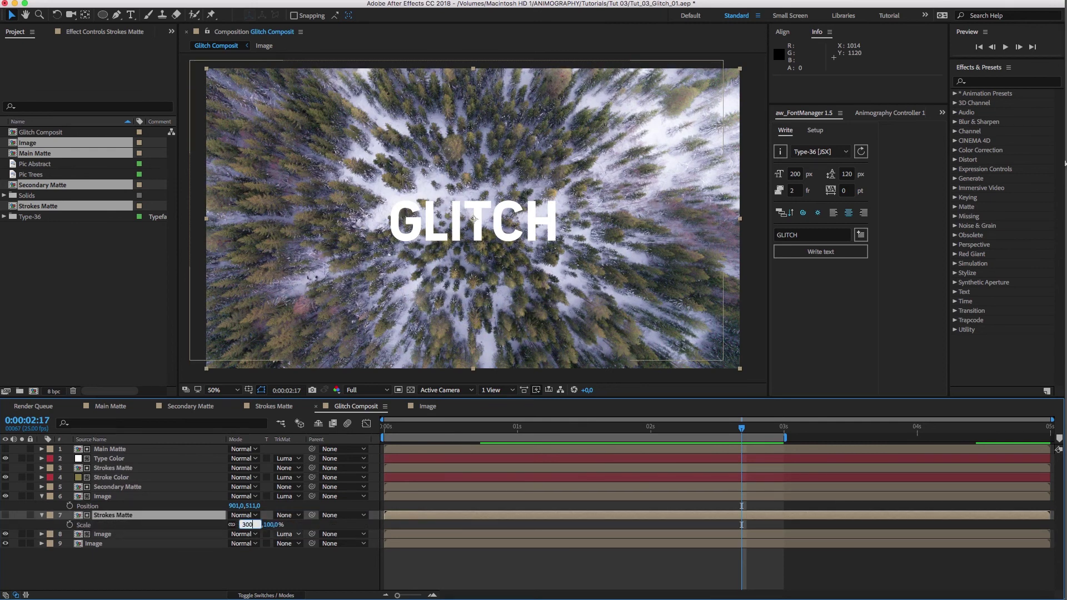
type("300")
key("Return")
Set the lower Image copy's Position to 960,540 and Rotation to 180°
left_click(126, 534)
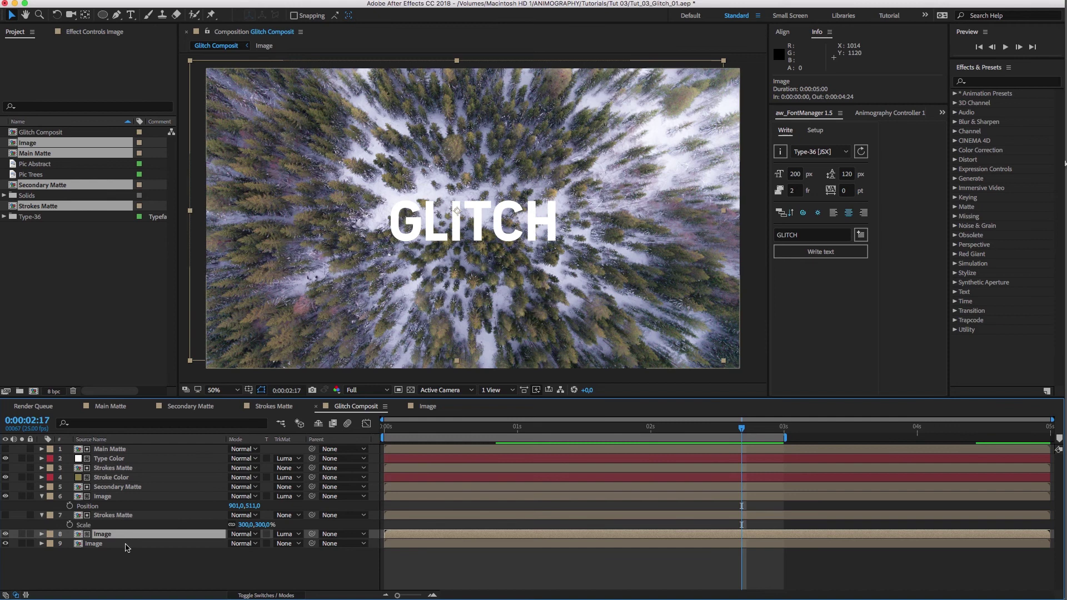
key("p")
key("shift+r")
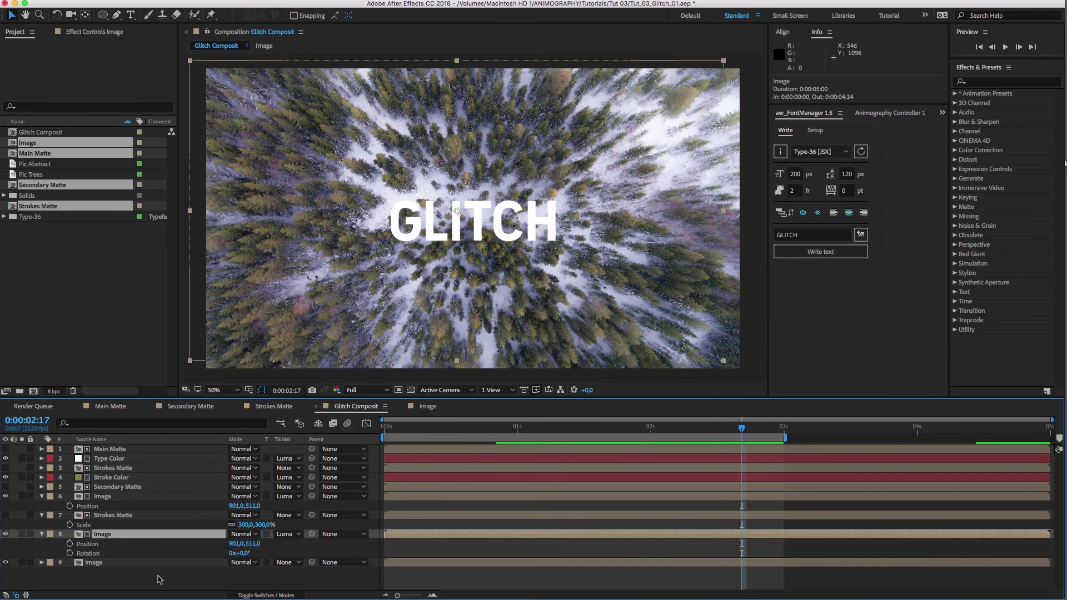
left_click(238, 544)
type("960")
key("Tab")
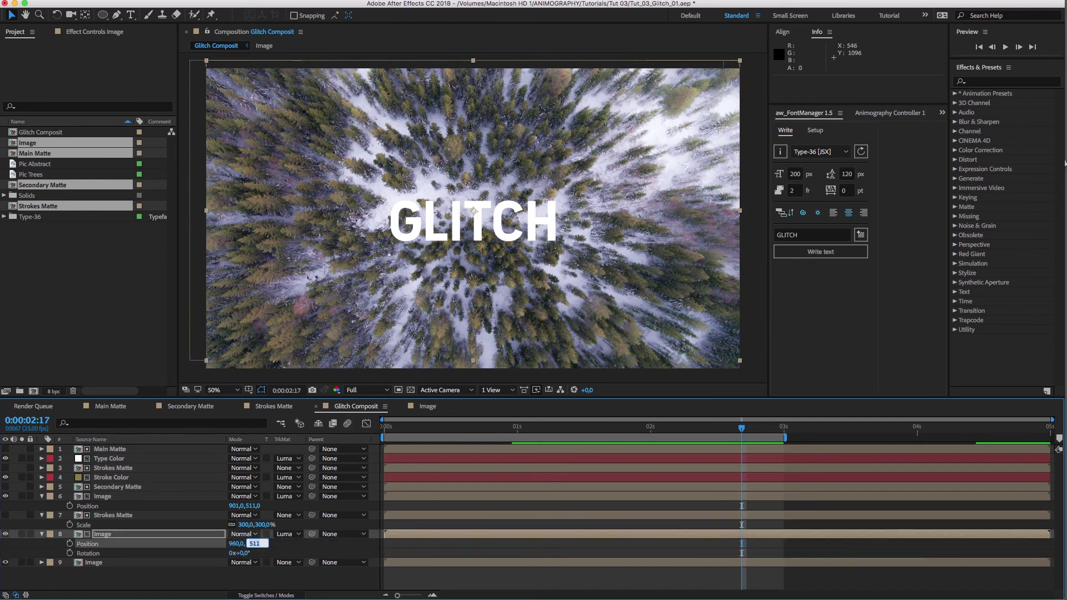
type("540")
key("Tab")
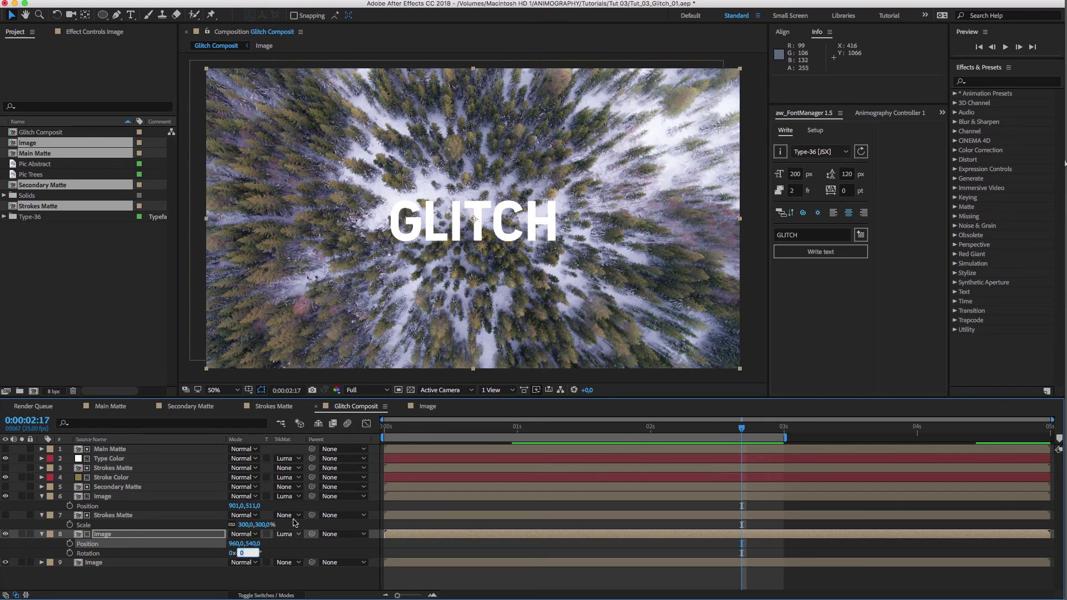
type("180")
key("Return")
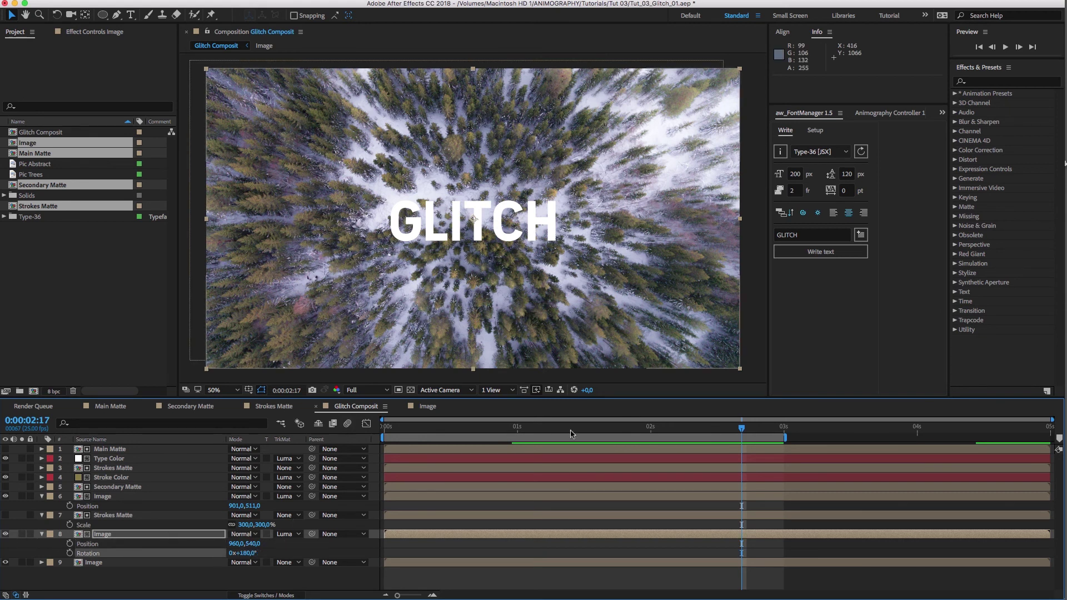
Check the rotated Image copy solo, then unsolo it and preview the full composite from the start
left_click(22, 534)
key("space")
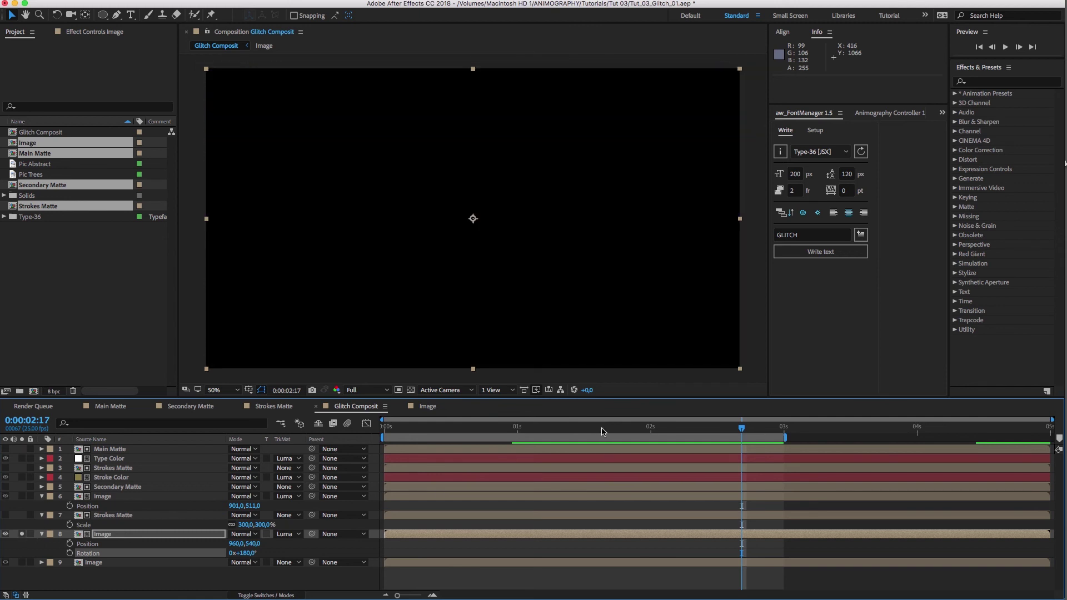
key("space")
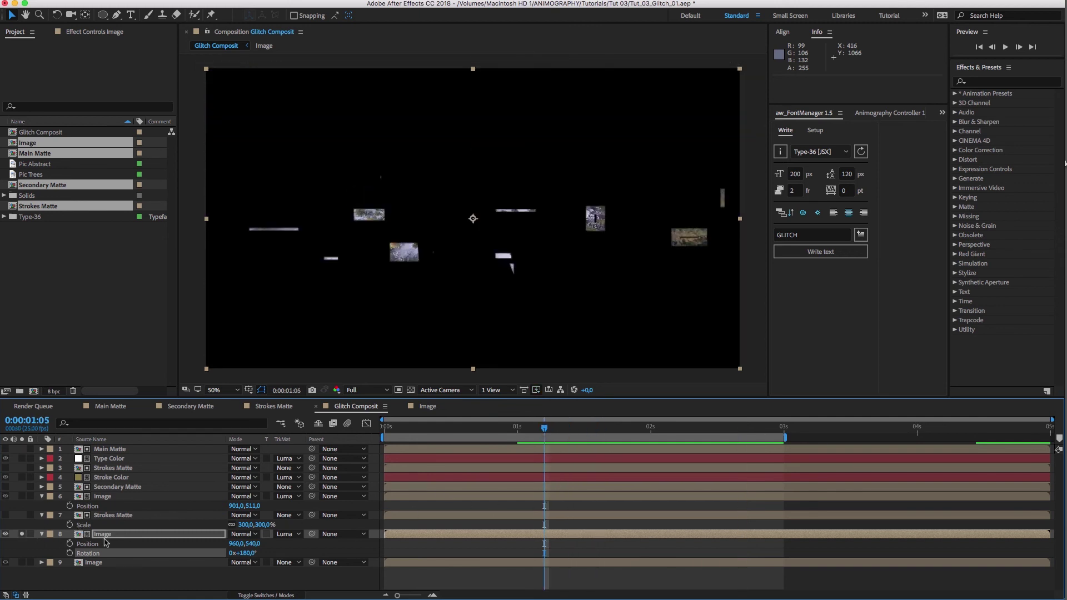
left_click(255, 596)
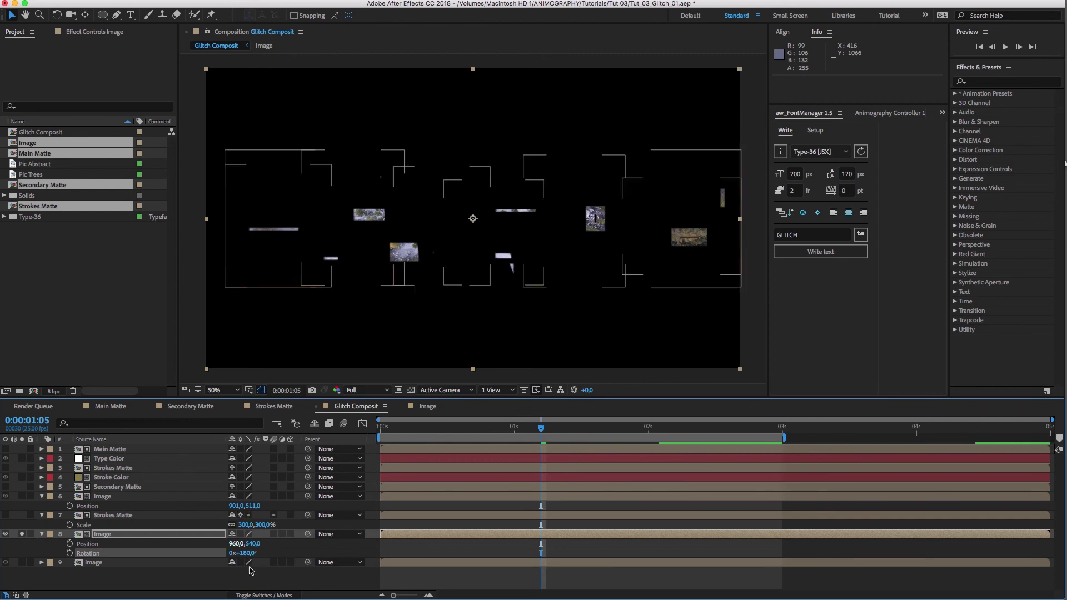
left_click(276, 594)
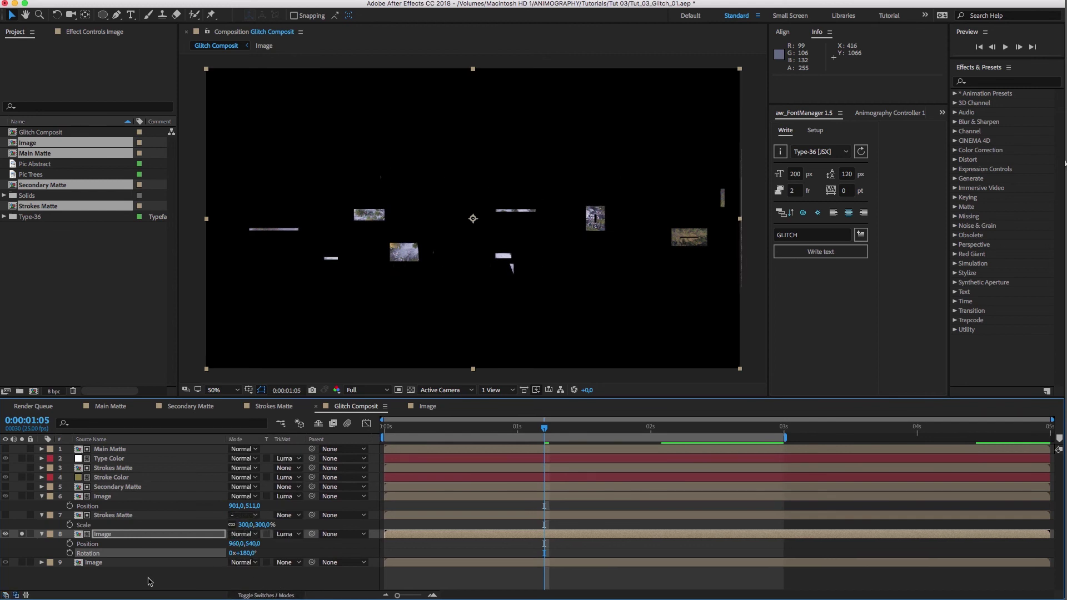
left_click(23, 562)
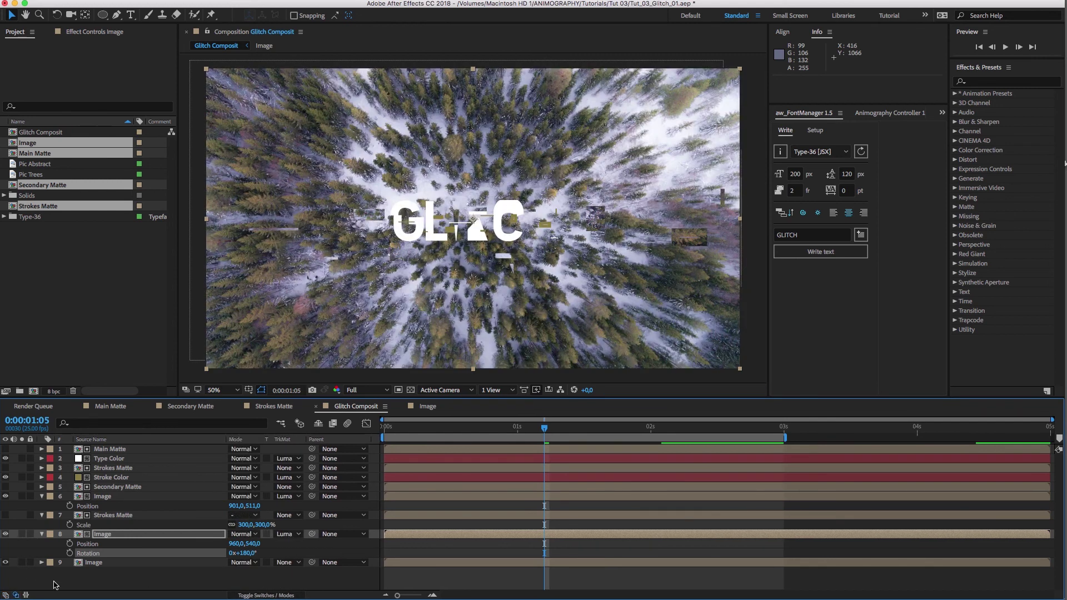
left_click(981, 46)
left_click(1006, 46)
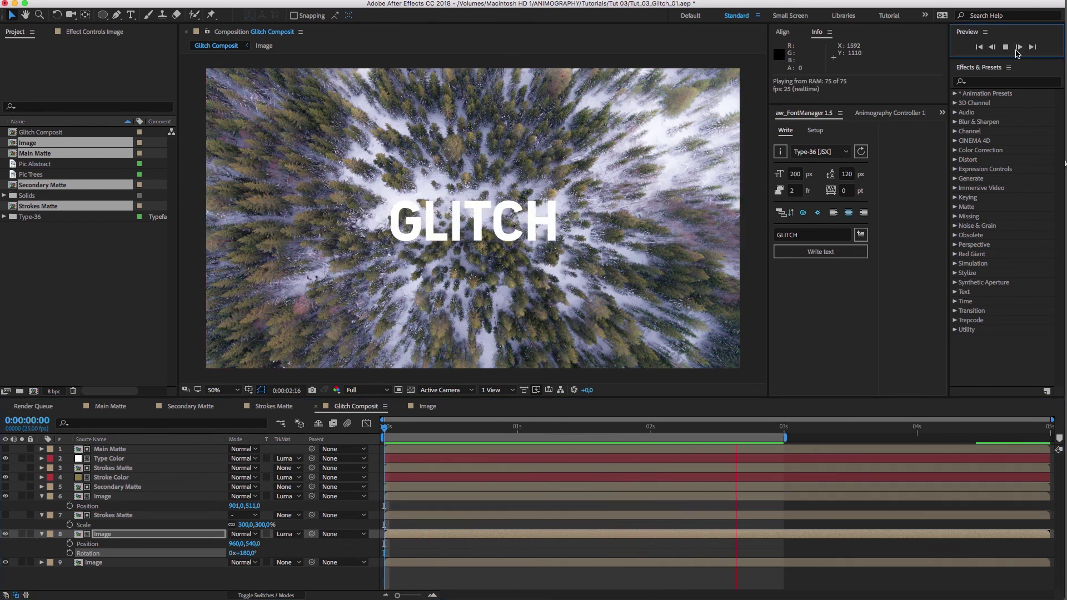
Inside the Image precomp, keyframe Pic Trees Scale from 50% at 0s to 60% at the last frame
key("space")
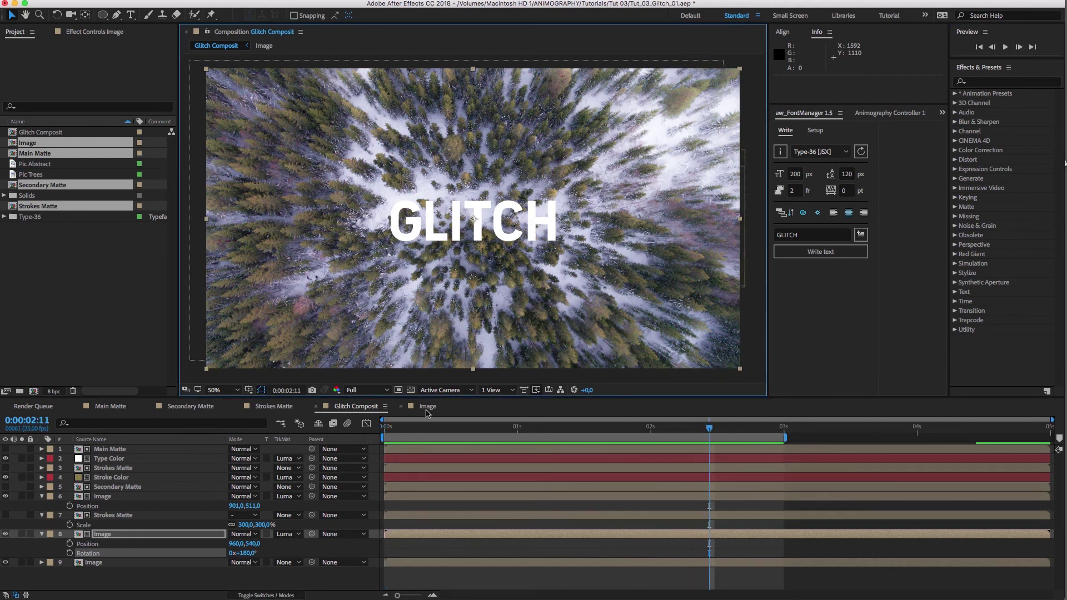
double_click(137, 537)
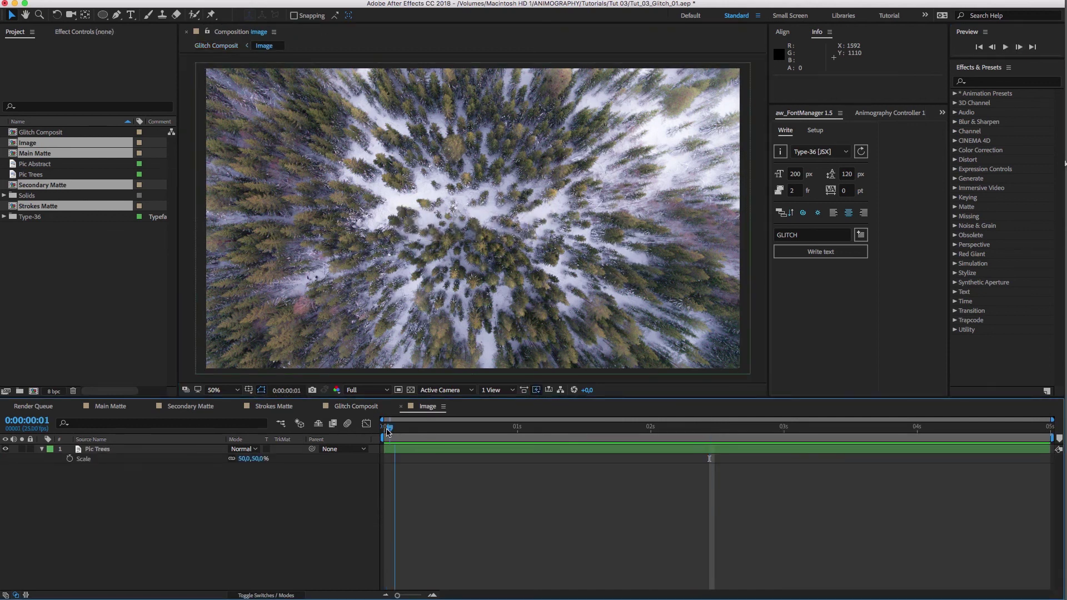
left_click(69, 459)
left_click_drag(1027, 434, 1047, 429)
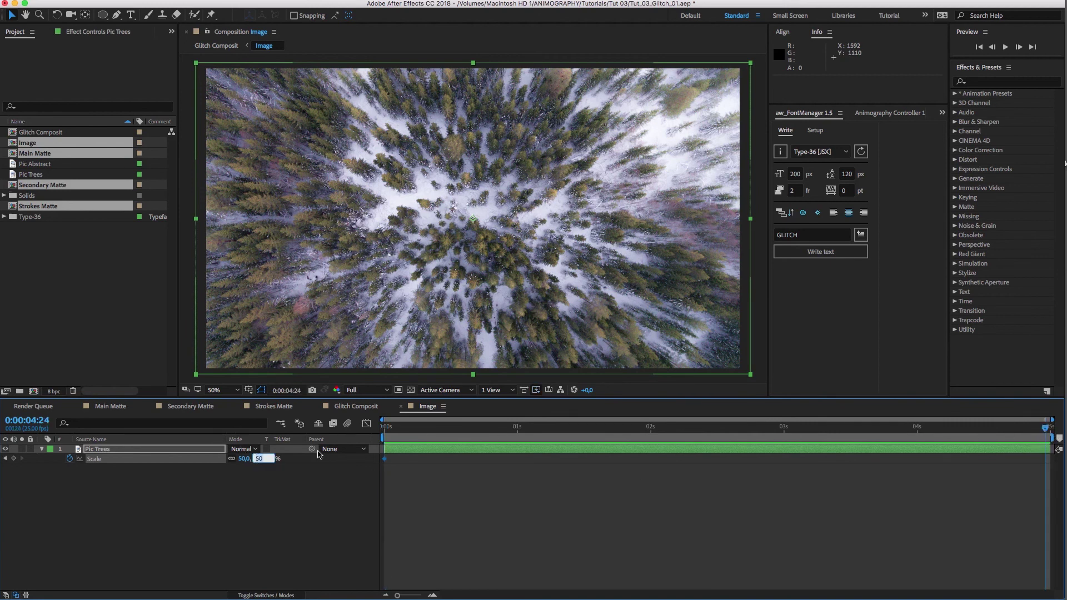
key("Return")
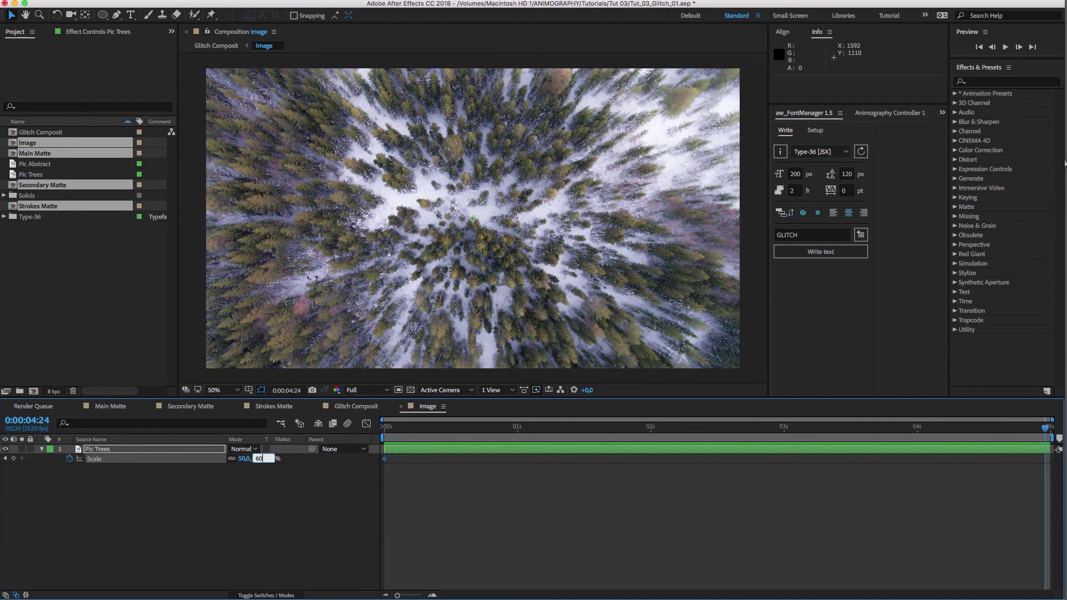
Preview the slow zoom in Glitch Composit, then reopen the Image precomp
left_click(356, 406)
key("space")
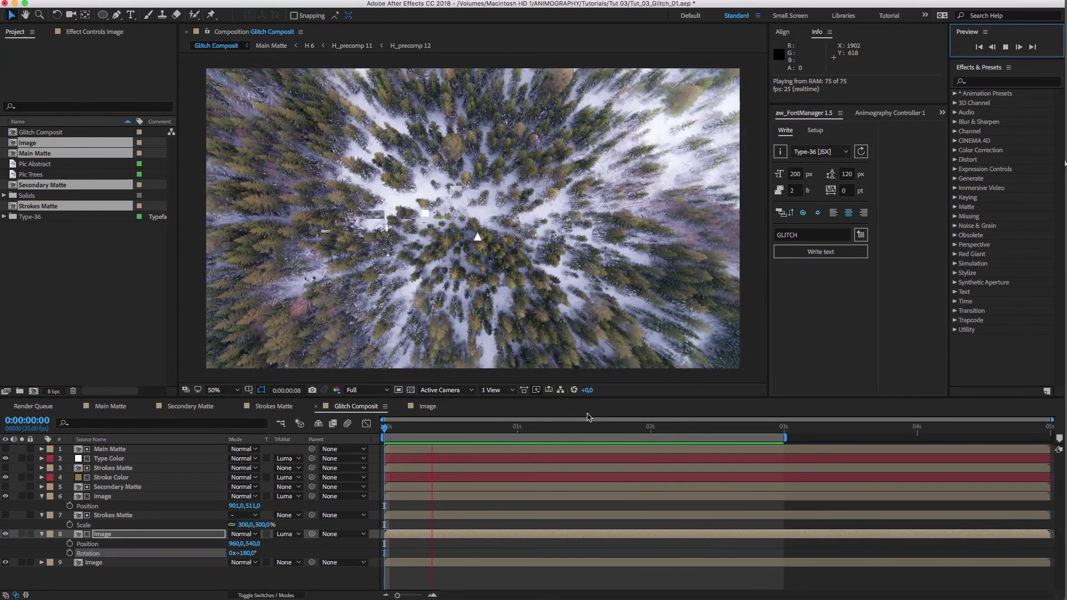
key("space")
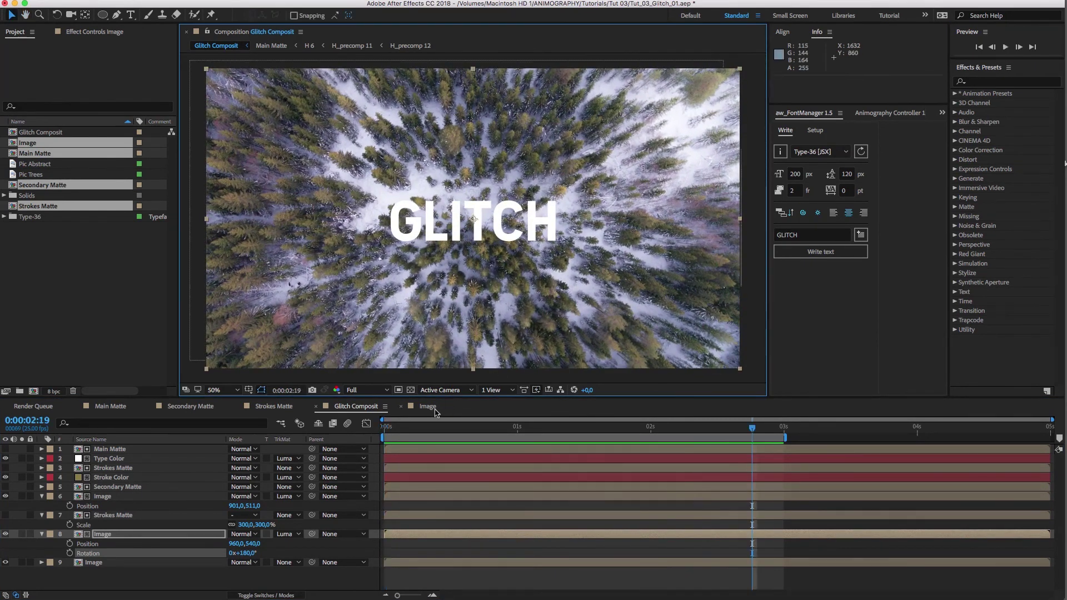
double_click(167, 533)
Add Pic Abstract as the top layer of the Image precomp
left_click(35, 245)
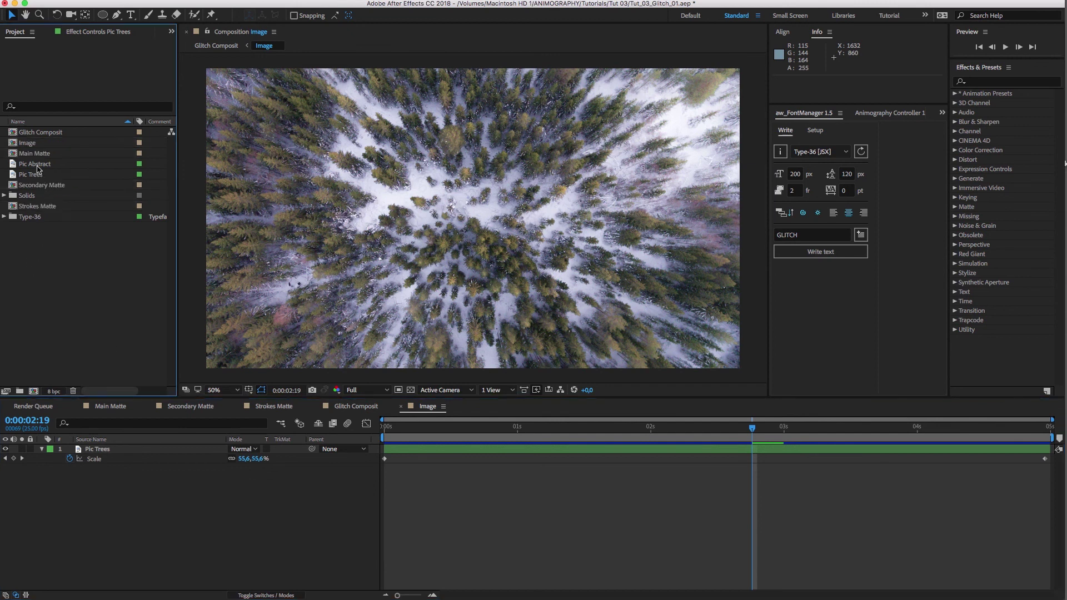
left_click_drag(37, 168, 83, 448)
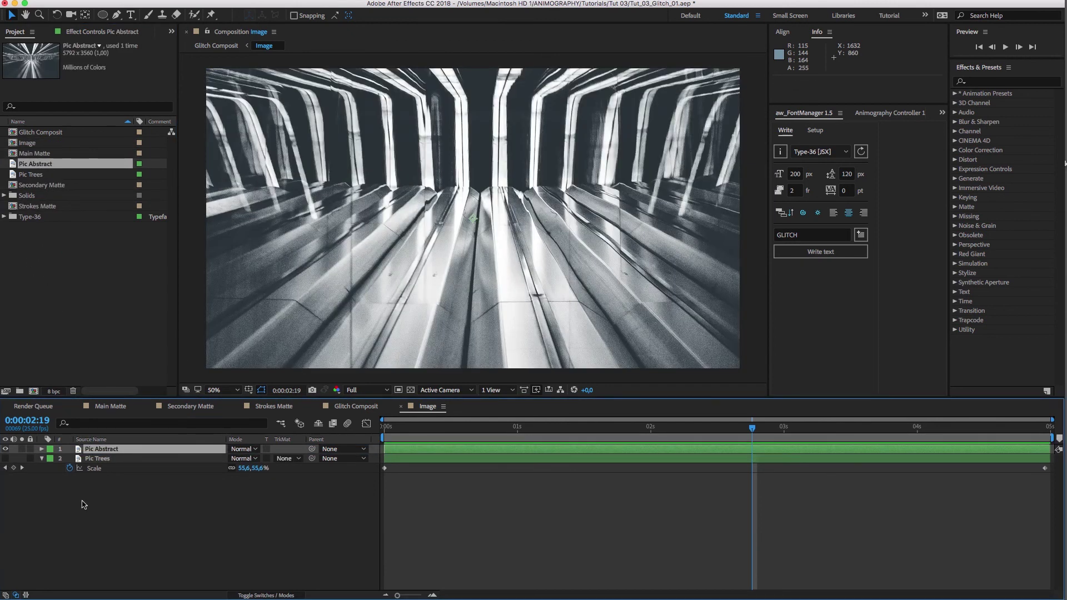
left_click(169, 522)
left_click(161, 439)
left_click(170, 449)
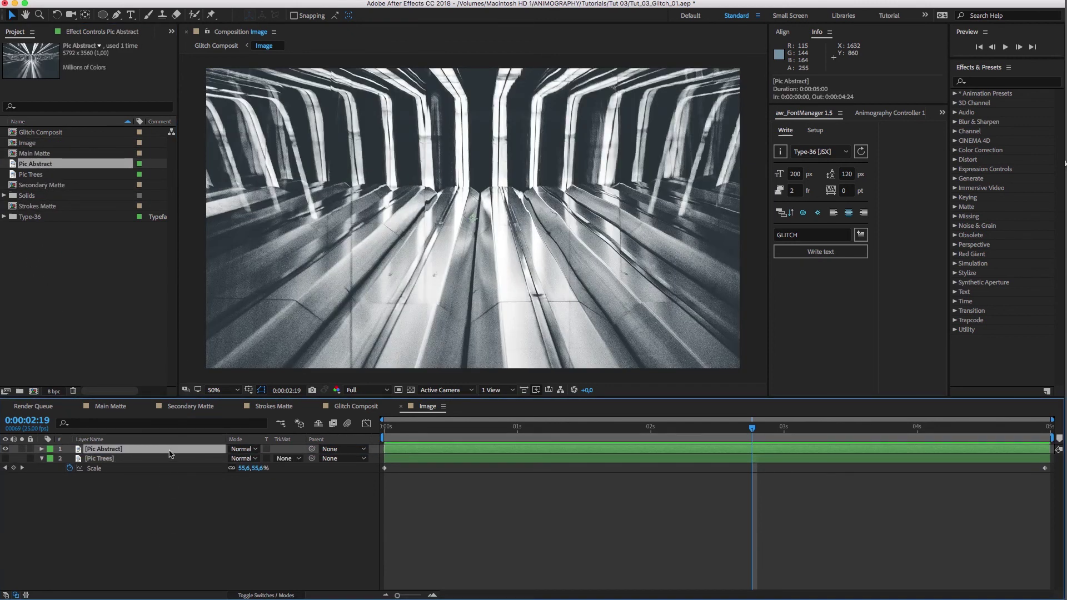
Apply Curves to Pic Abstract and pull the curve down to darken it
left_click(987, 82)
type("curves")
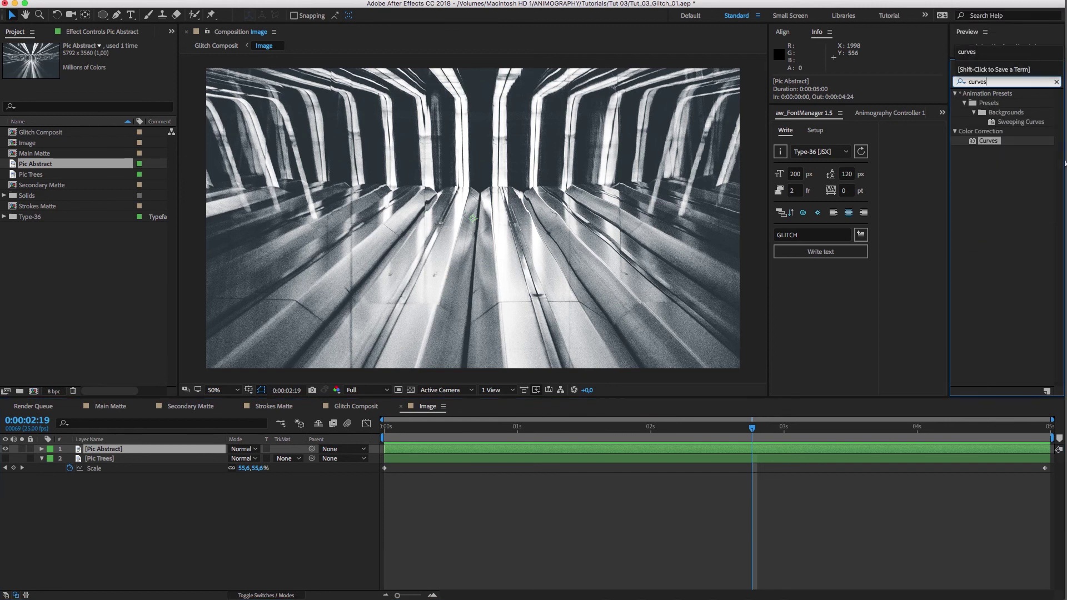
left_click_drag(992, 141, 153, 450)
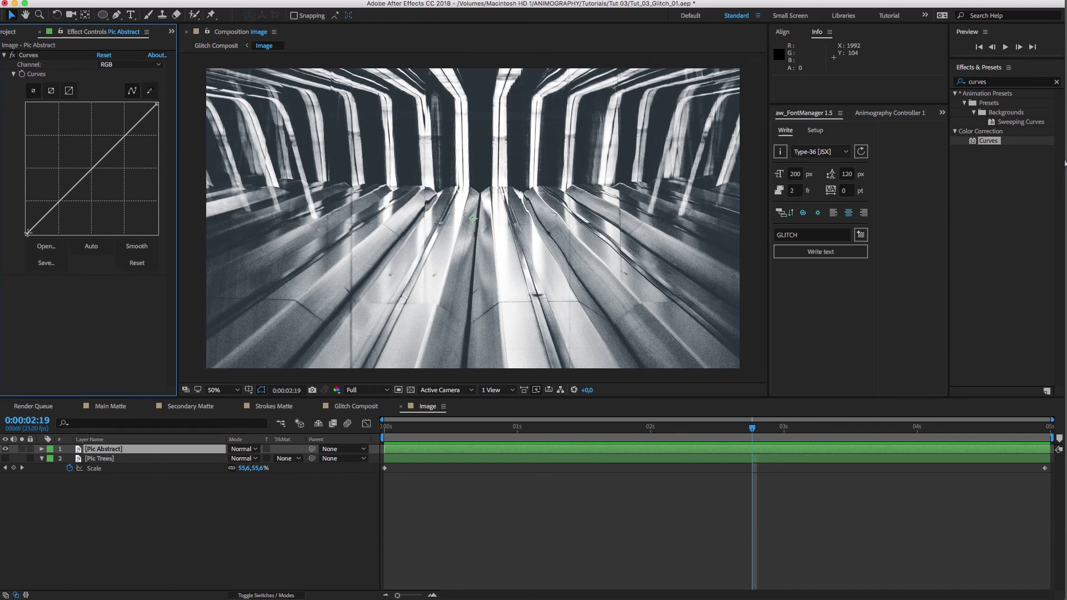
left_click_drag(27, 233, 42, 233)
left_click_drag(113, 174, 114, 189)
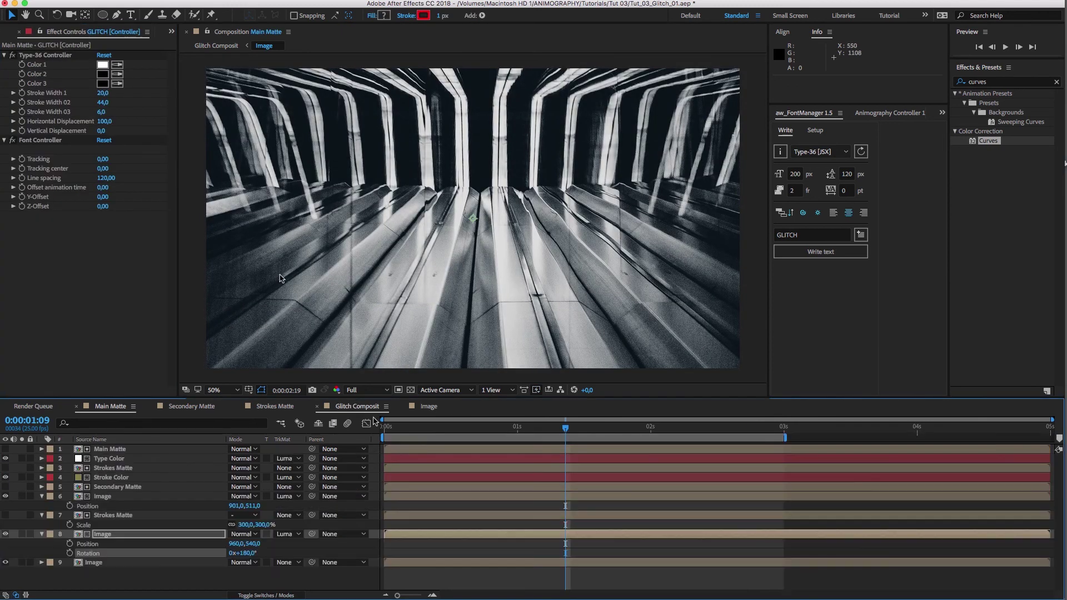
Recolour the Stroke Color solid in Glitch Composit from olive to black via Solid Settings
left_click(357, 406)
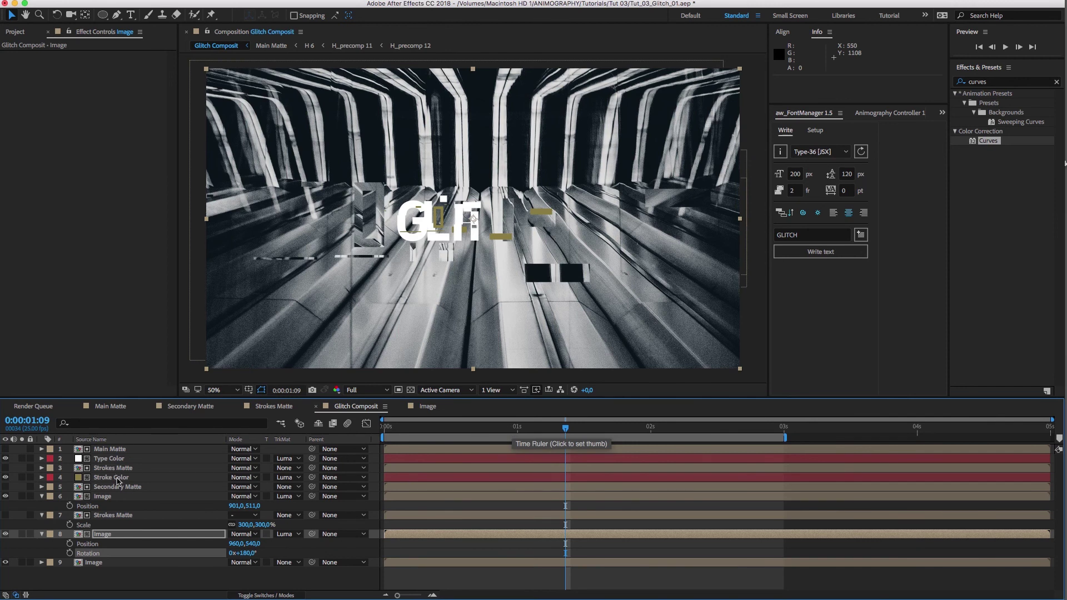
left_click(116, 478)
key("super+shift+y")
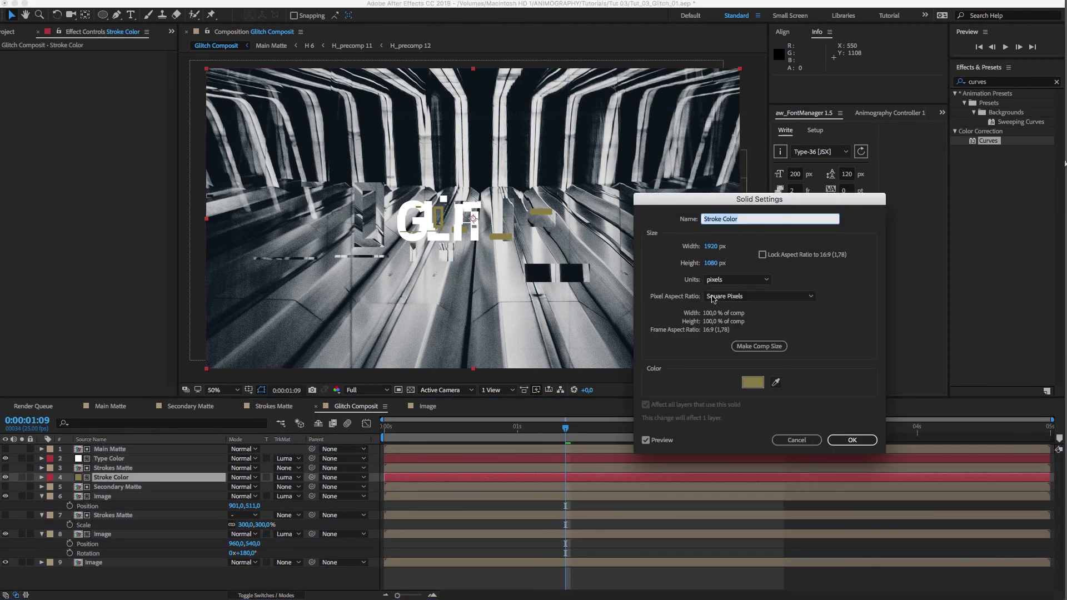
left_click(753, 383)
left_click_drag(405, 350, 472, 436)
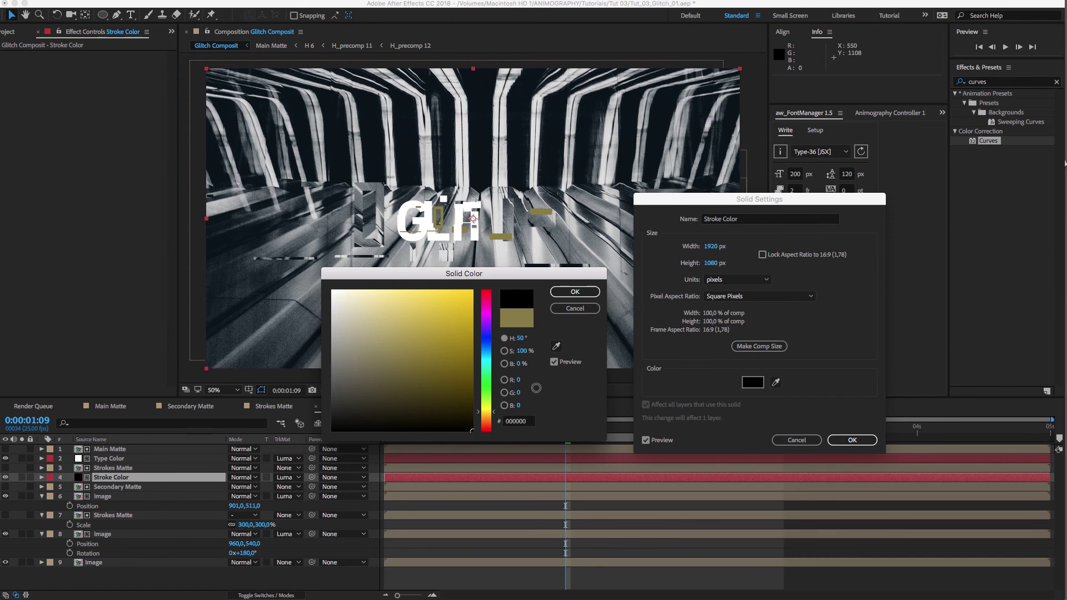
left_click(580, 297)
left_click(848, 441)
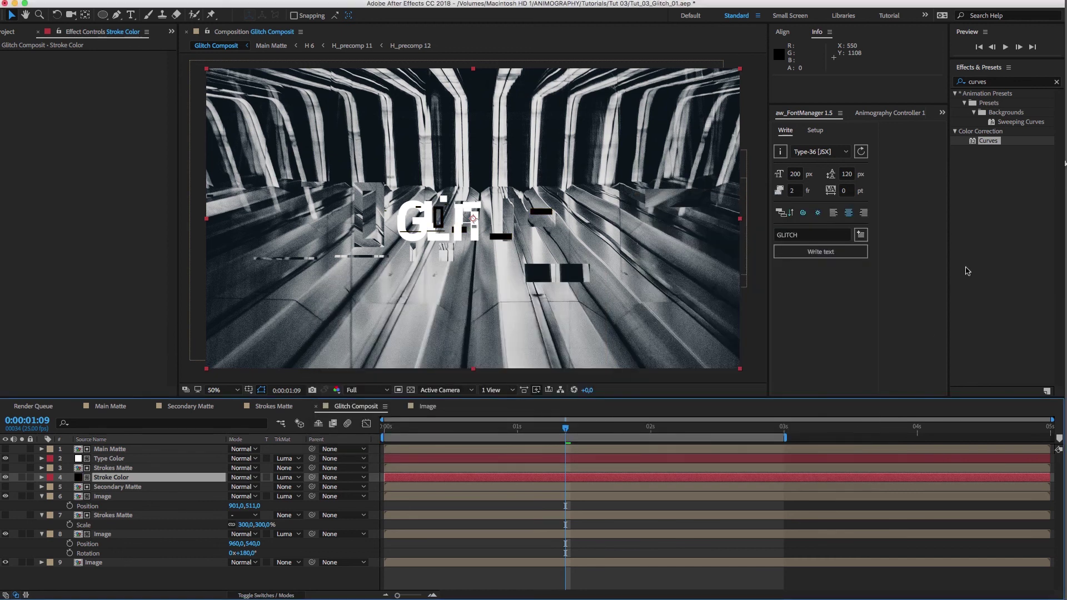
left_click(980, 48)
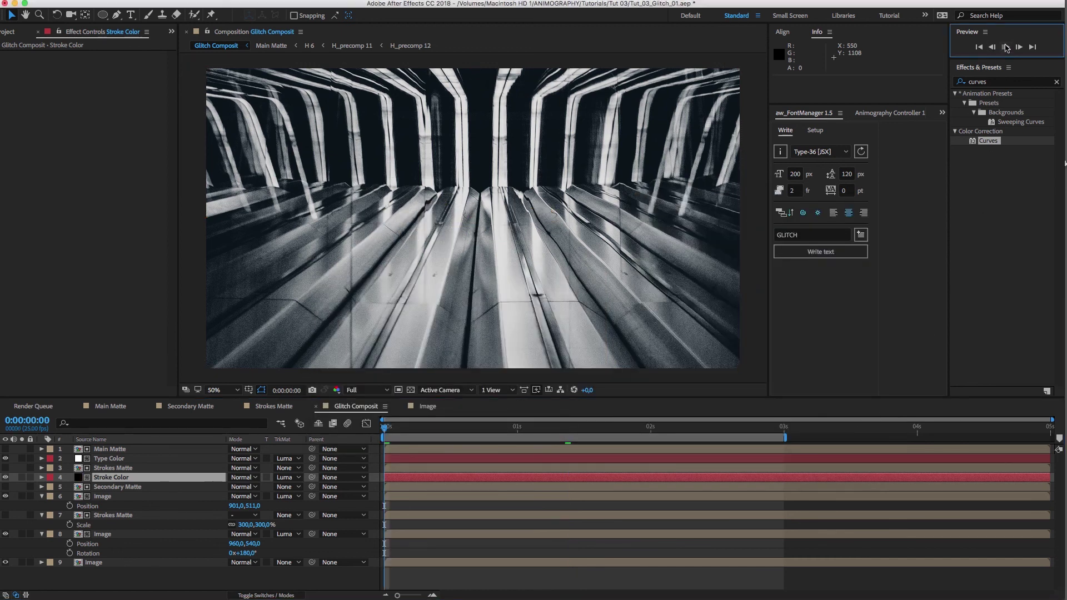
left_click(1005, 48)
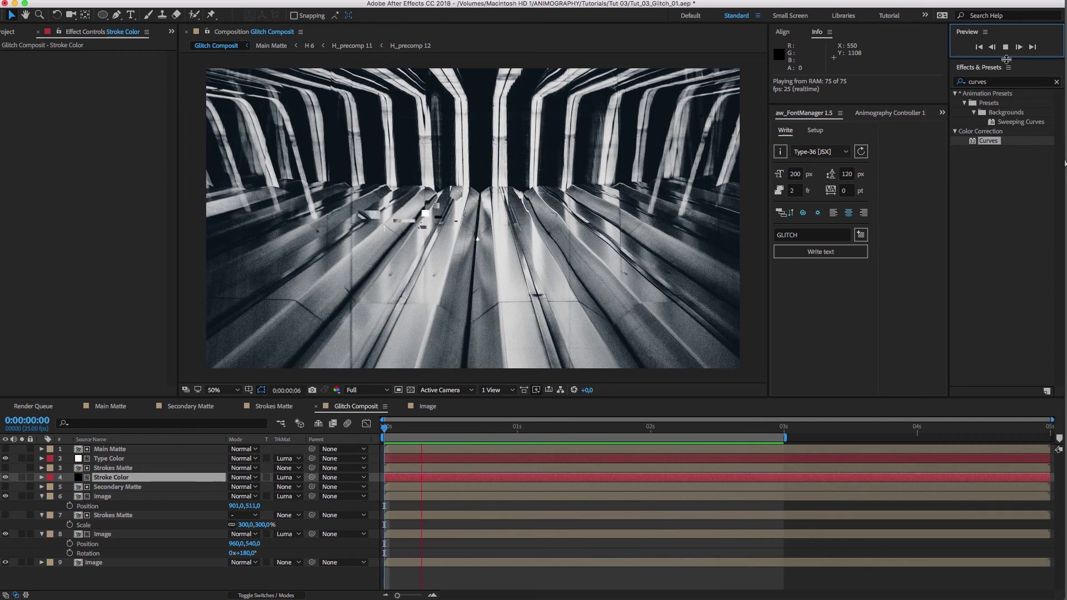
key("space")
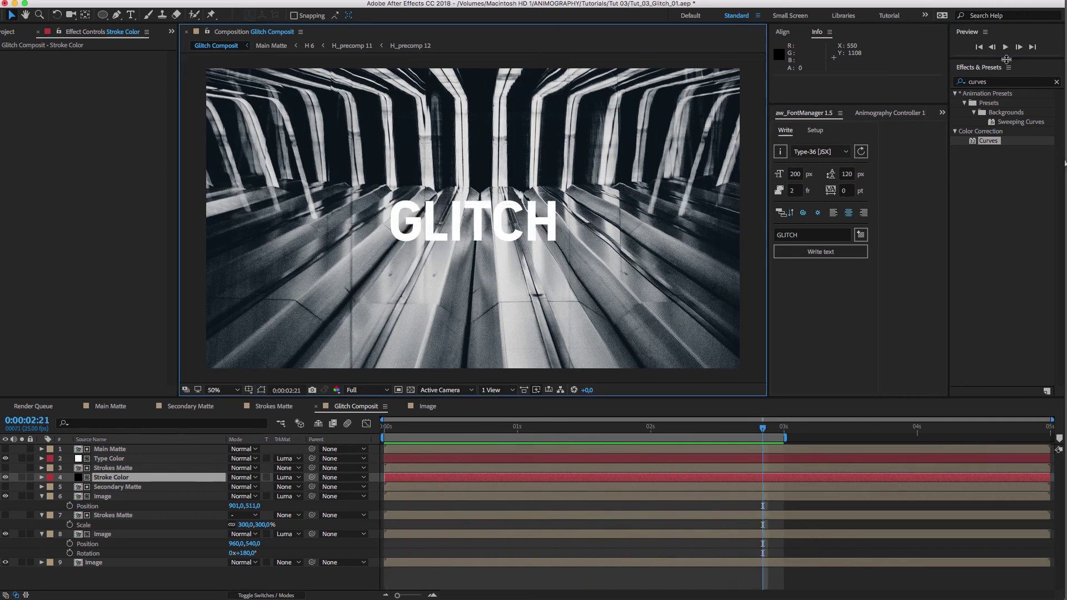